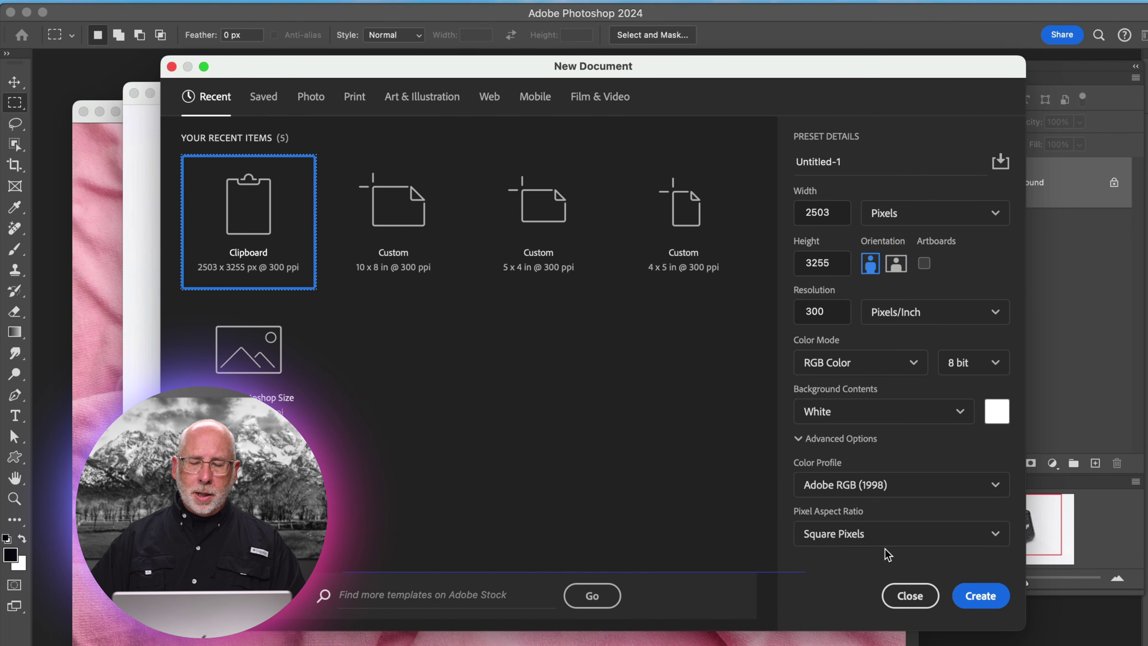
Copy a rectangular area around the microphone in ThreeLights.psd and paste it as a layer into the pink fabric image.
click(909, 596)
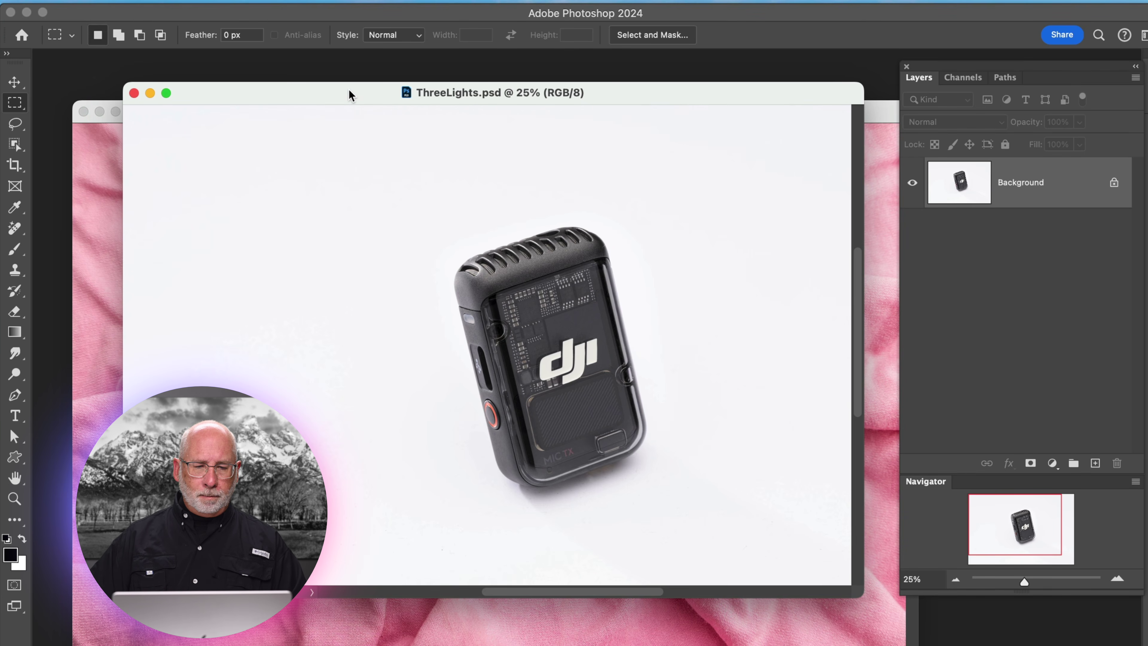
drag(349, 95, 347, 87)
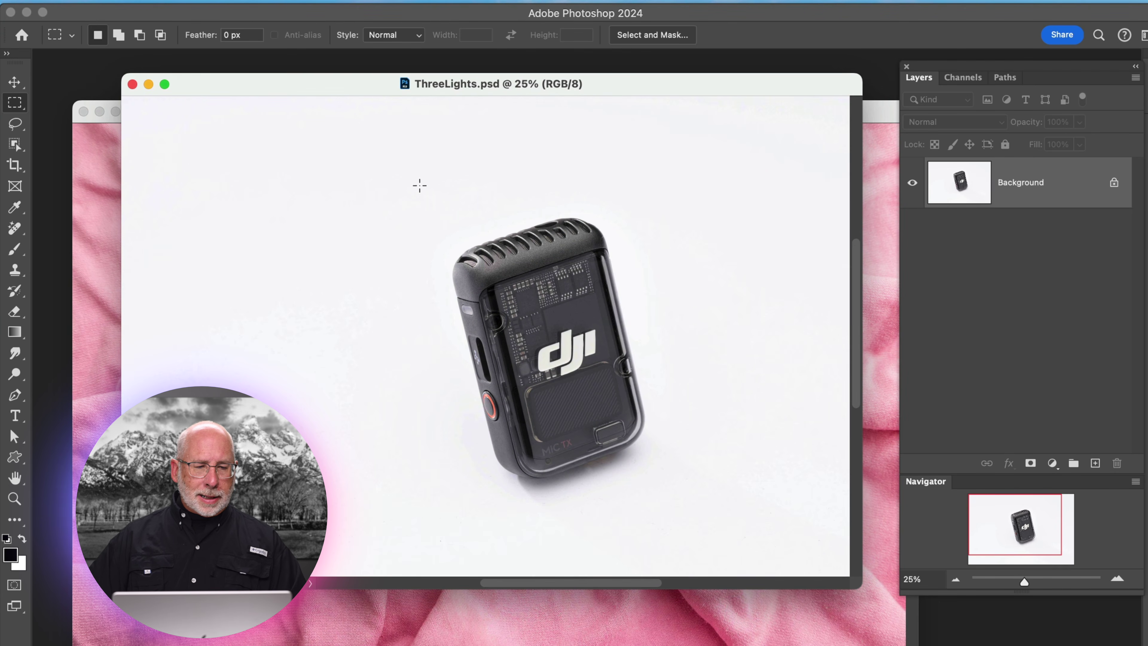
drag(415, 190, 682, 526)
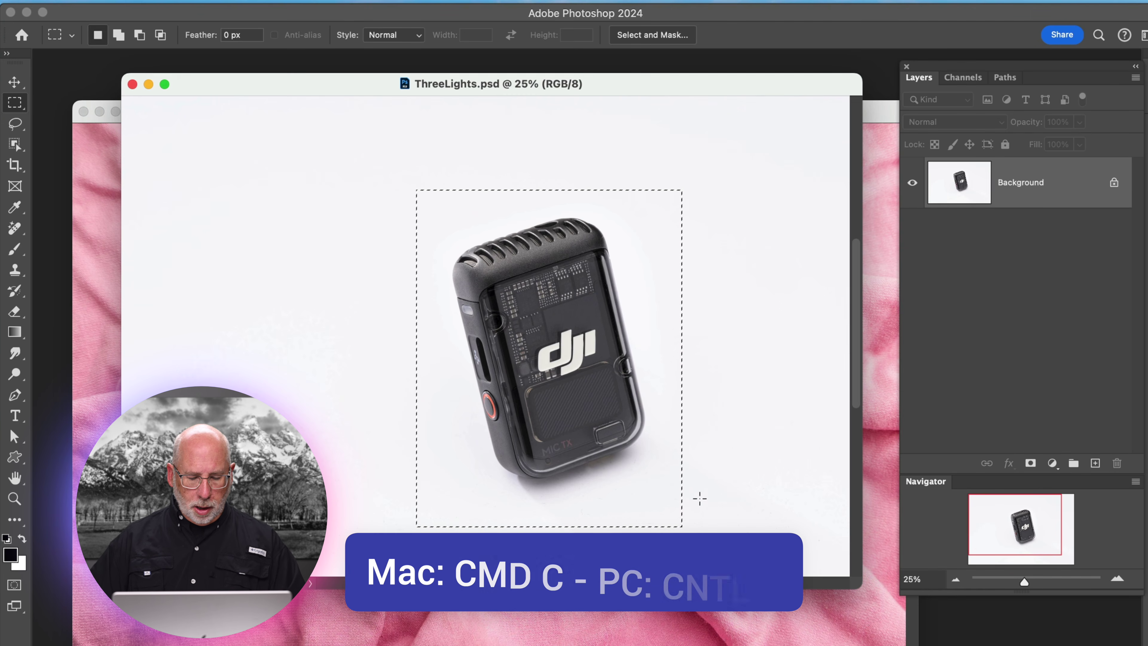
key(super+c)
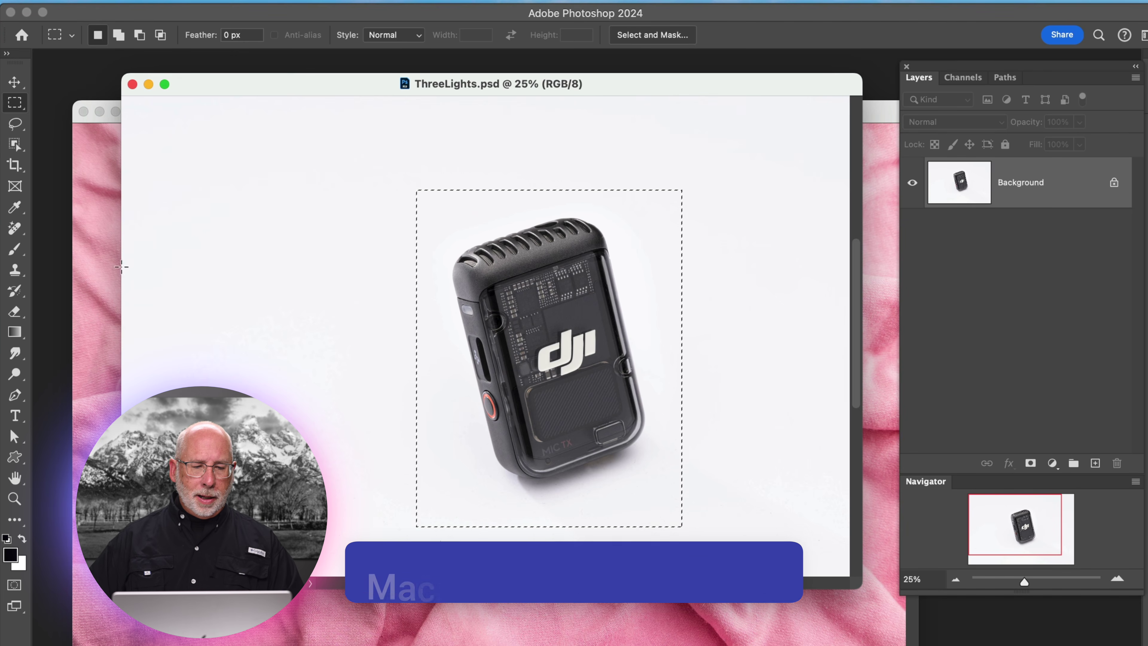
click(99, 256)
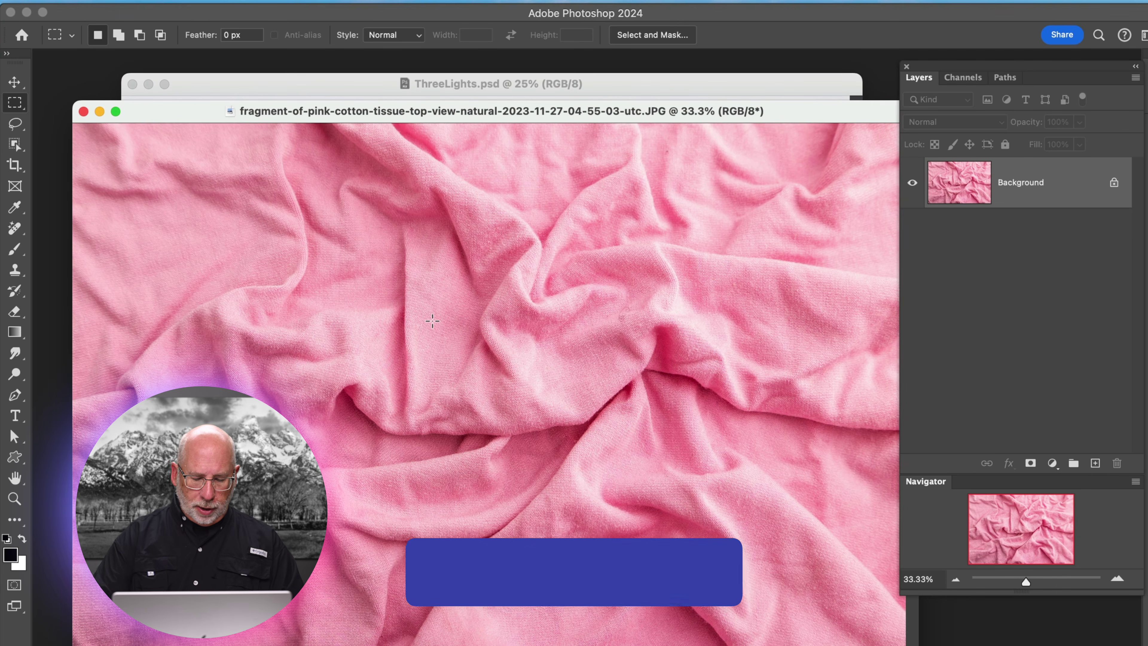
key(super+v)
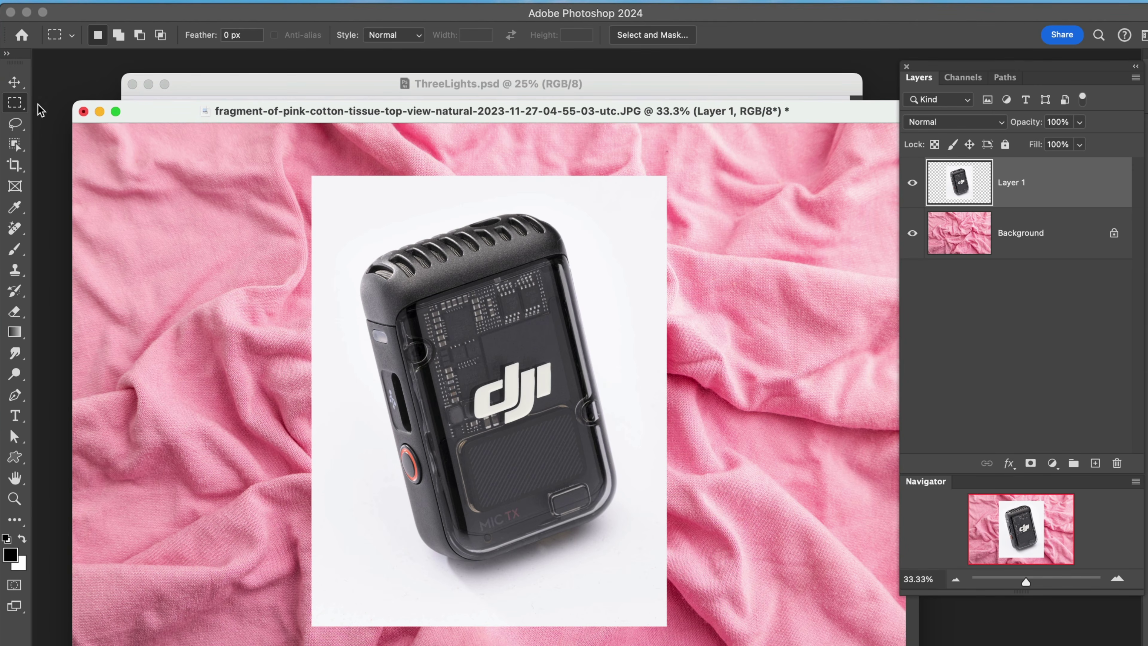
Cut a rectangular piece from the pasted microphone's upper part and paste it as its own layer, placed on the fabric beside the photo.
drag(419, 206, 588, 365)
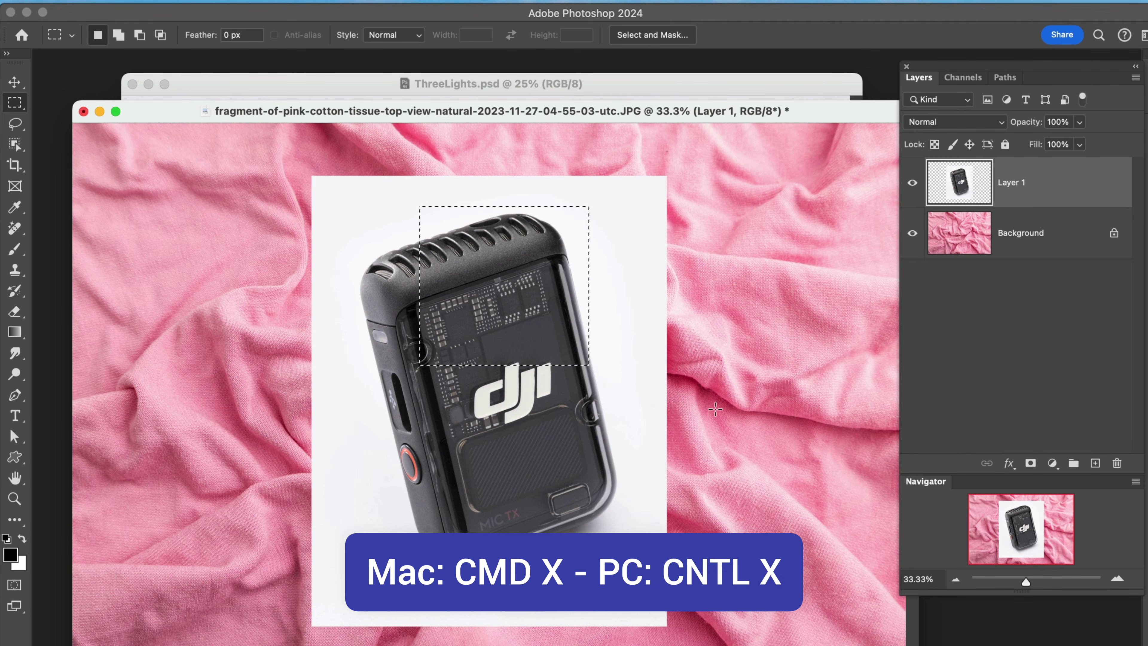
key(super+x)
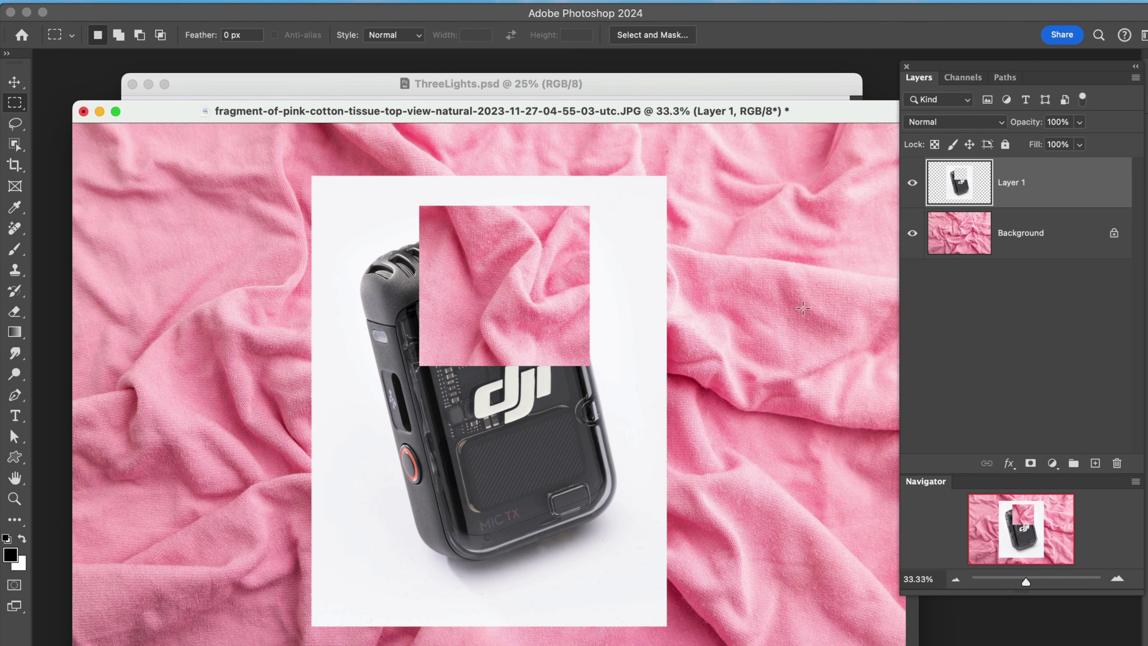
key(v)
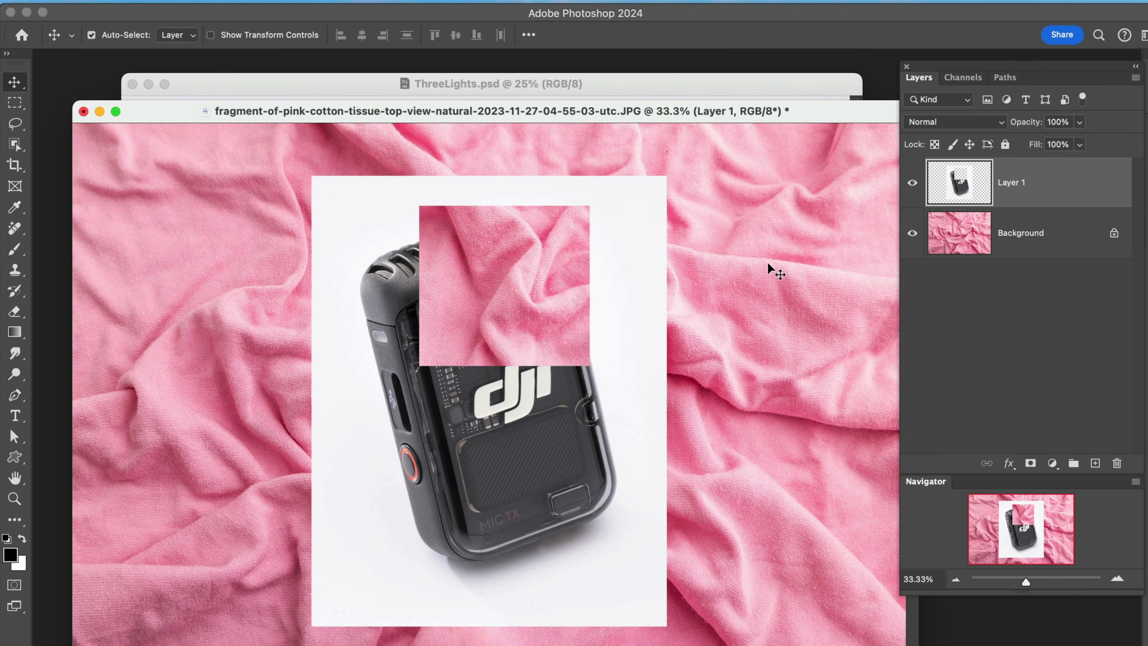
click(767, 261)
key(super+v)
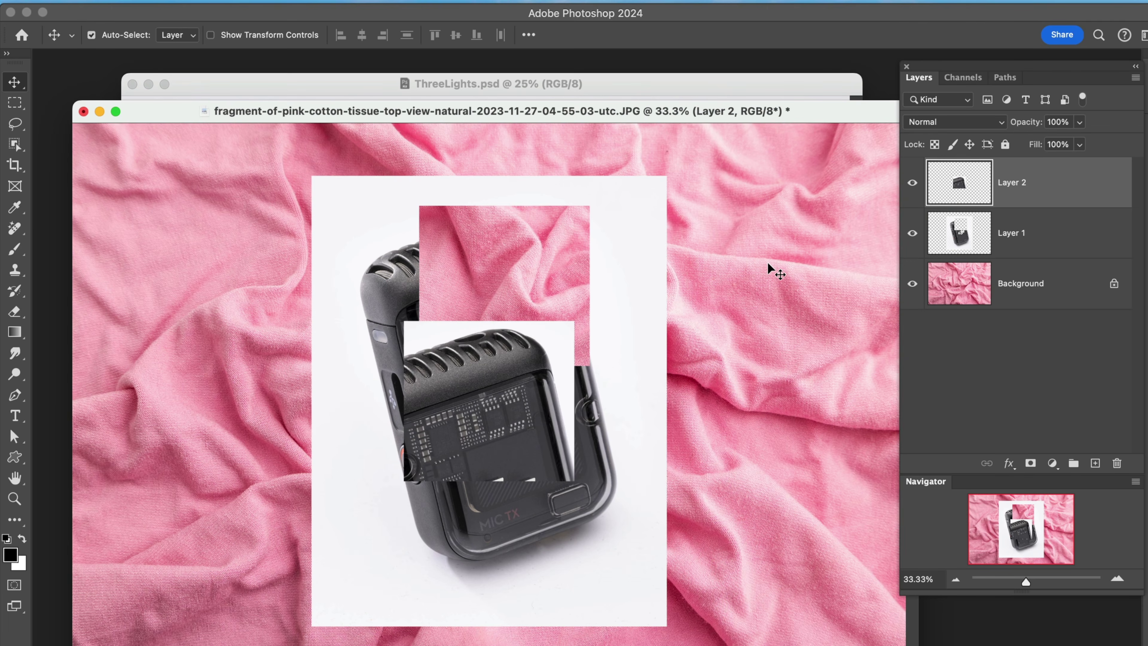
drag(514, 381, 799, 262)
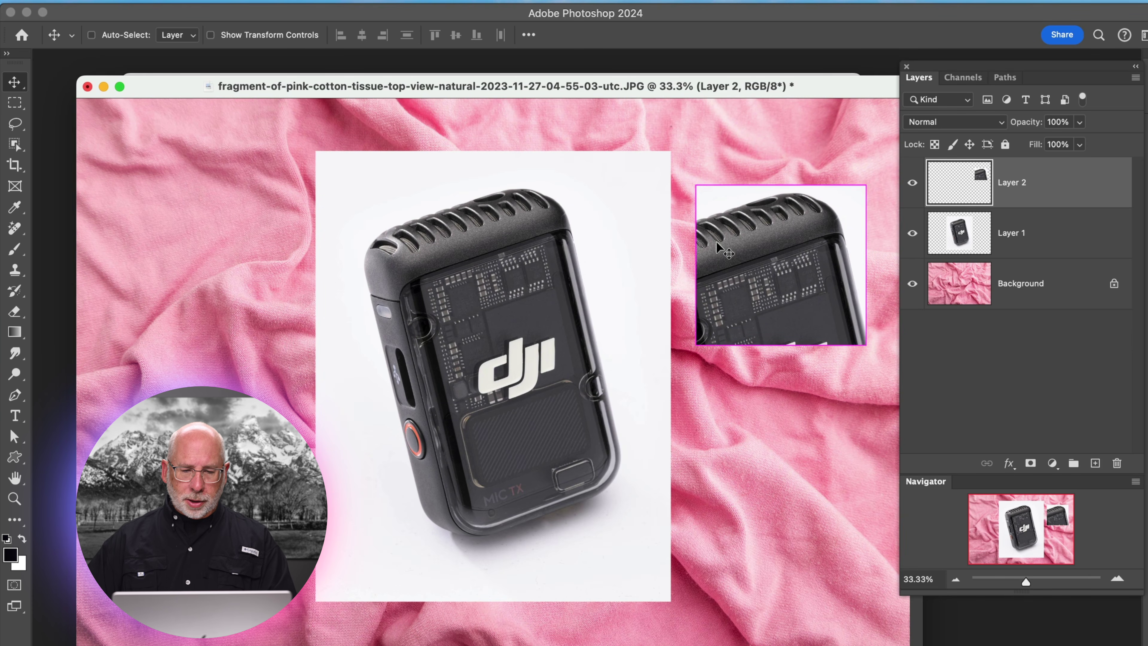
Undo the last move of the small microphone piece and step backward through the history.
key(super+z)
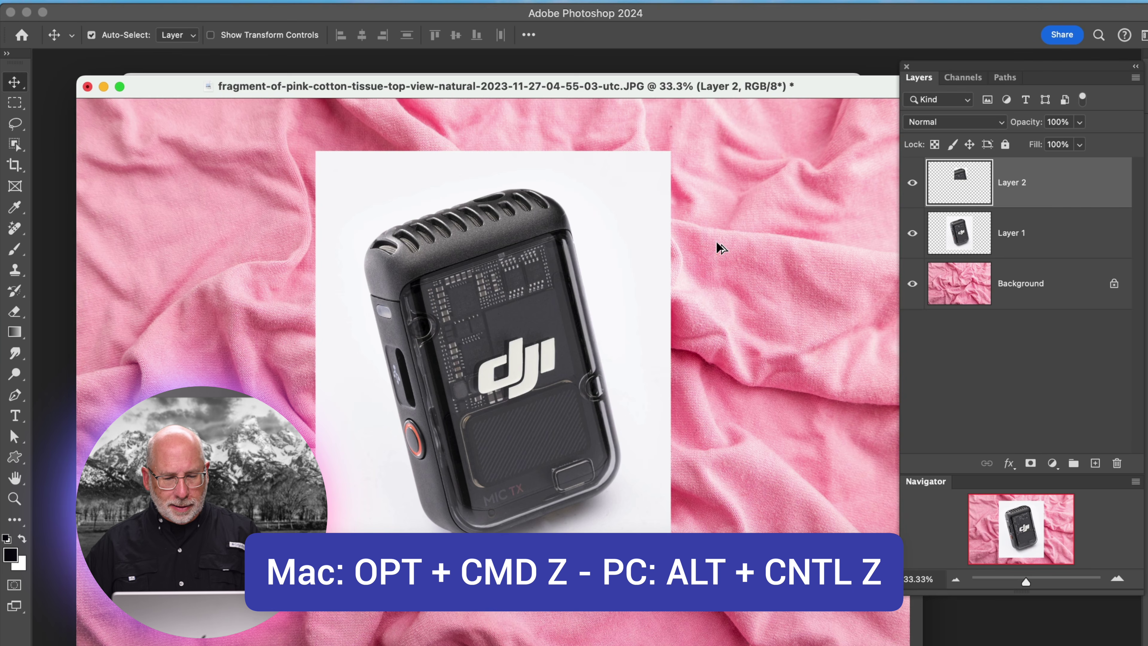
key(alt+super+z)
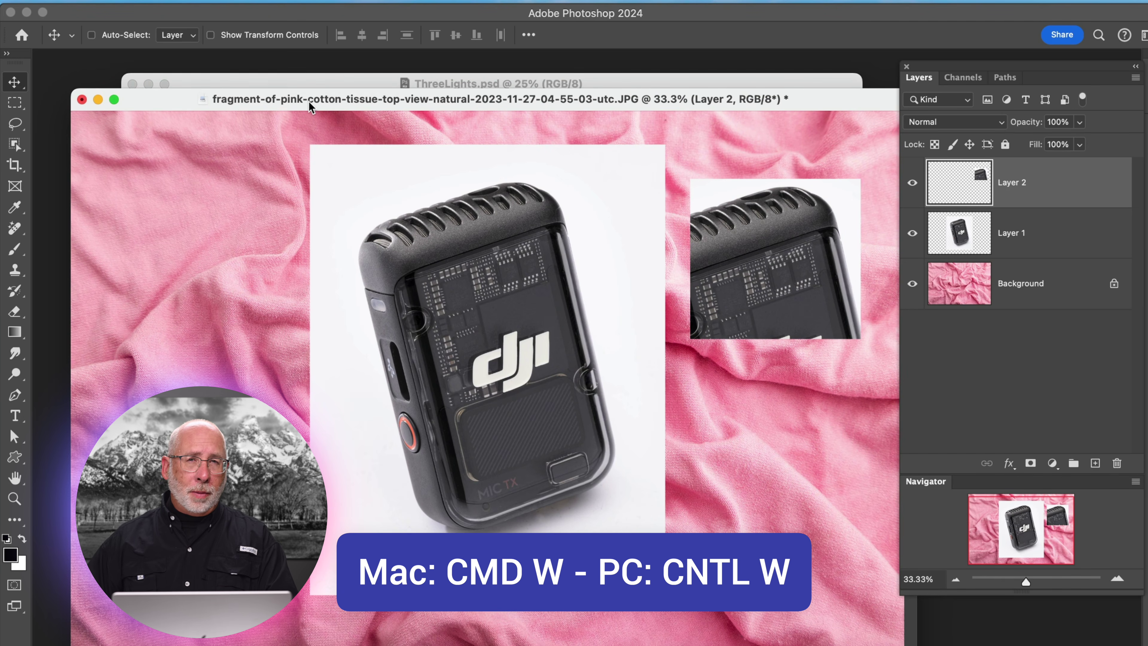
Try to close the pink fabric image, cancel at the save prompt, and try to quit the program.
key(super+w)
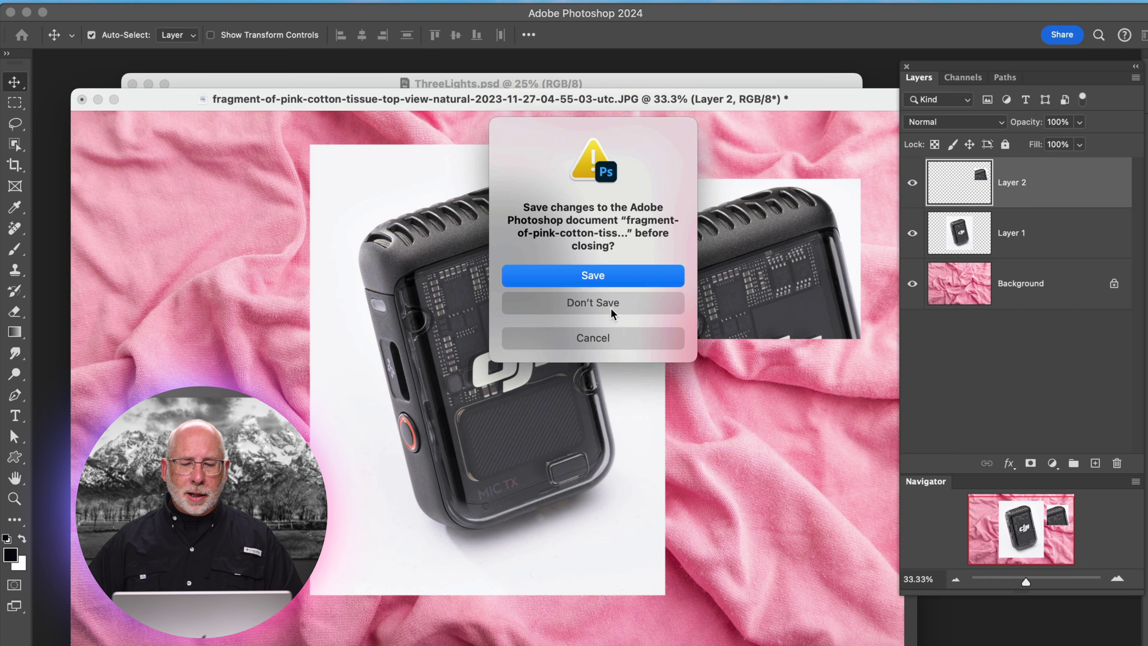
click(585, 337)
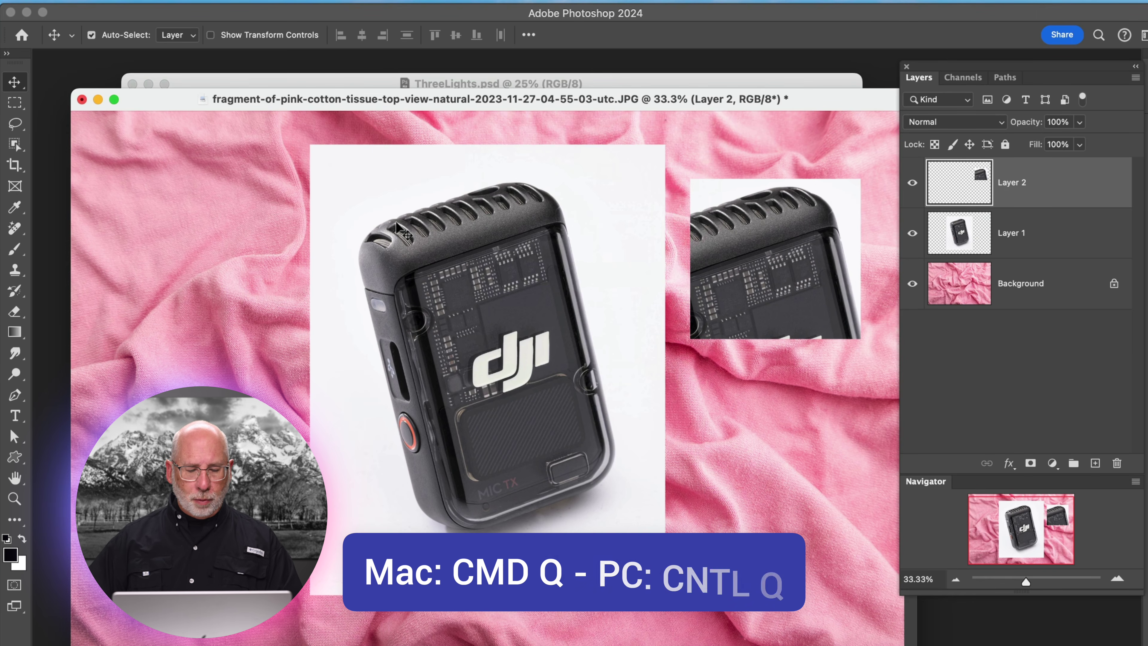
key(super)
key(super+q)
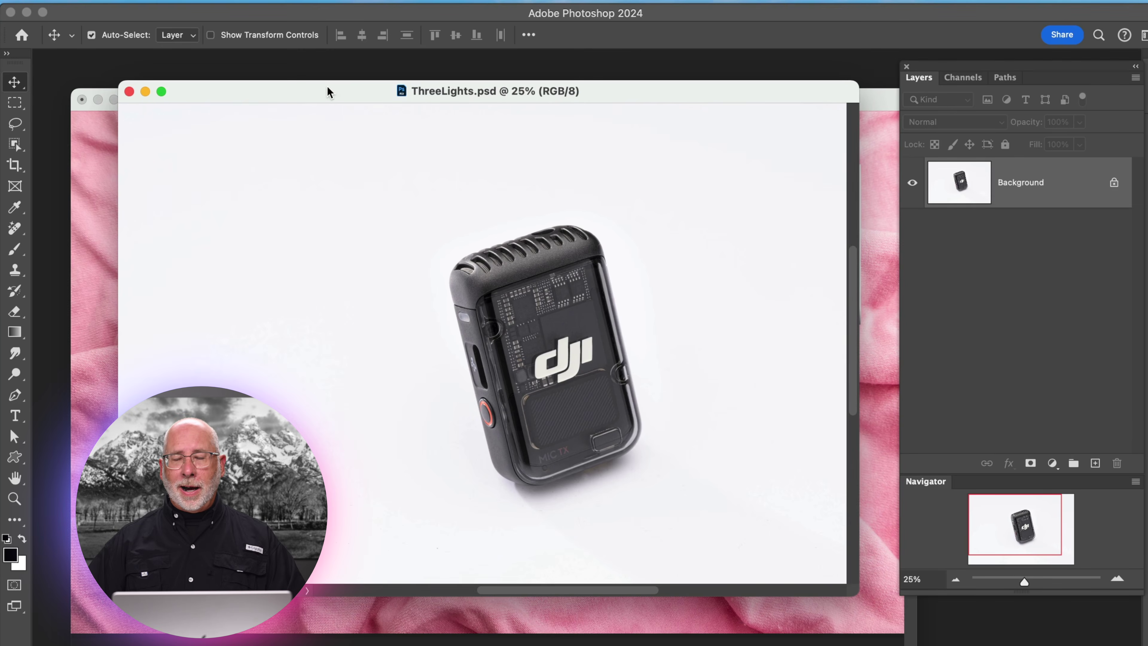
Bring the pink fabric image in front of ThreeLights.psd and check which file formats Save As offers for it, without saving.
drag(326, 86, 353, 88)
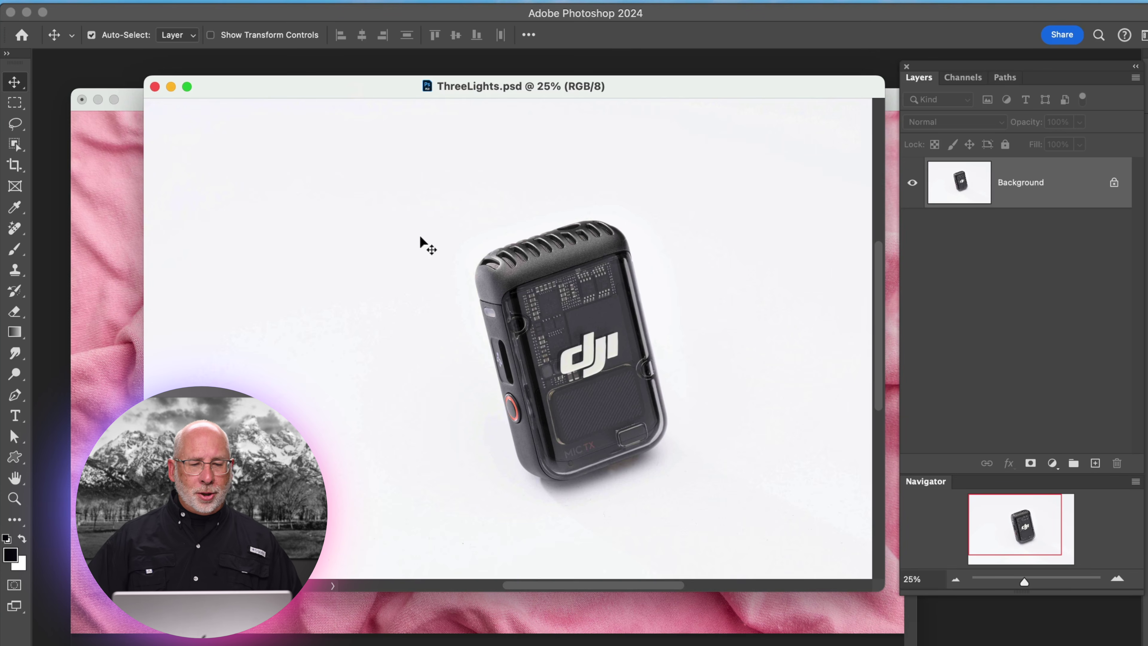
click(136, 162)
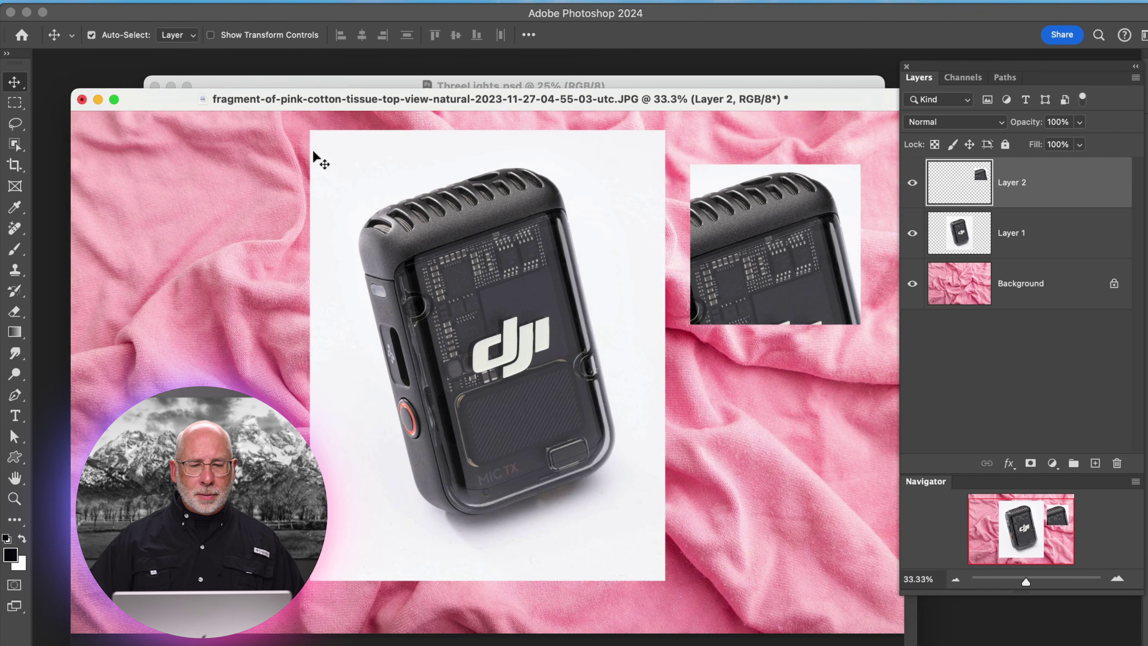
drag(352, 97, 354, 80)
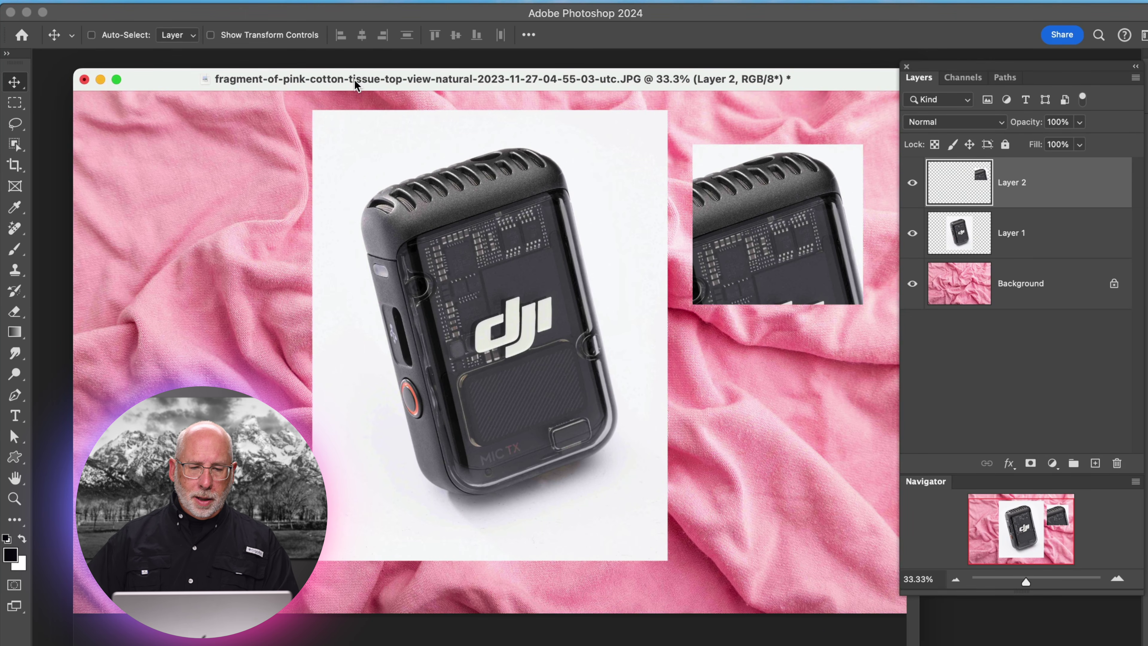
key(super+shift+s)
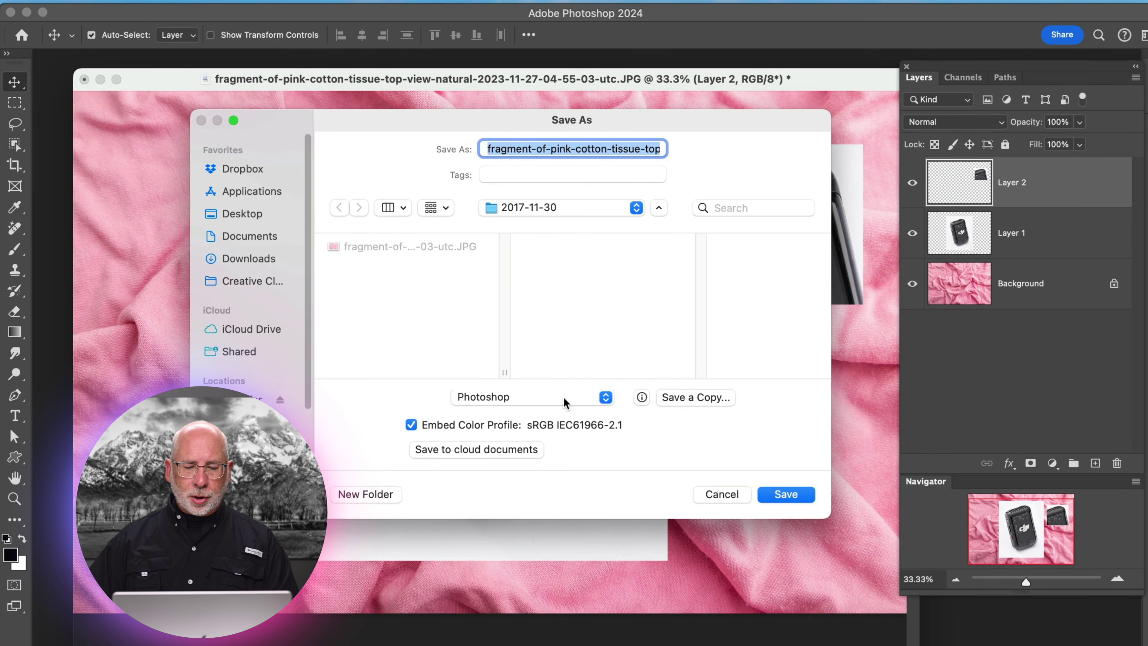
click(605, 397)
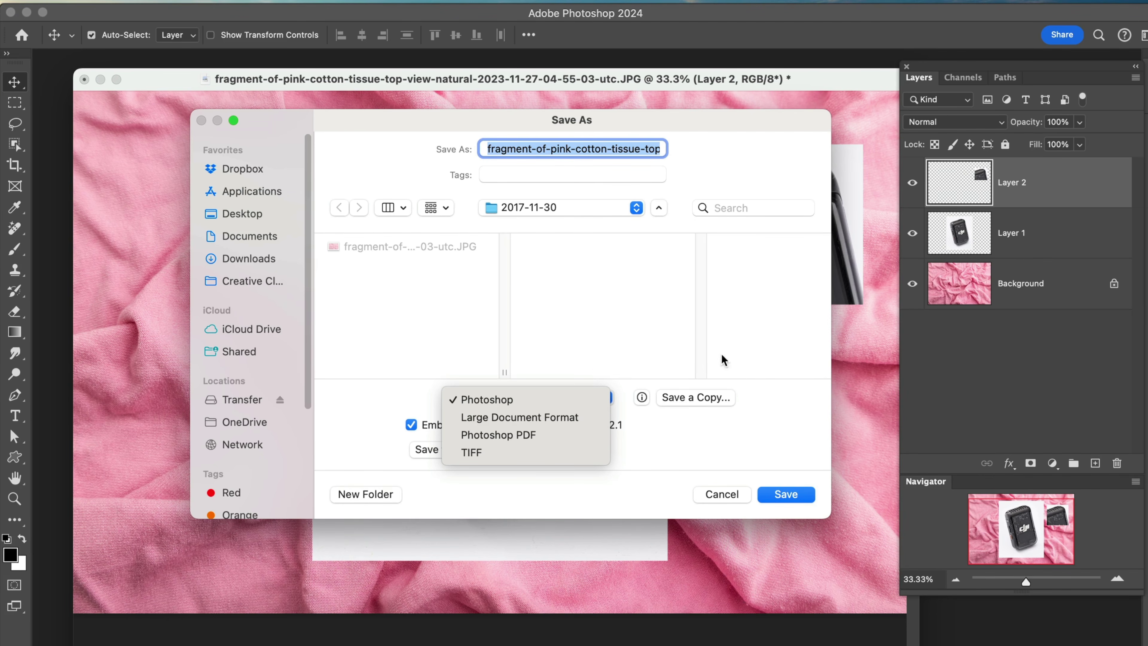
click(713, 502)
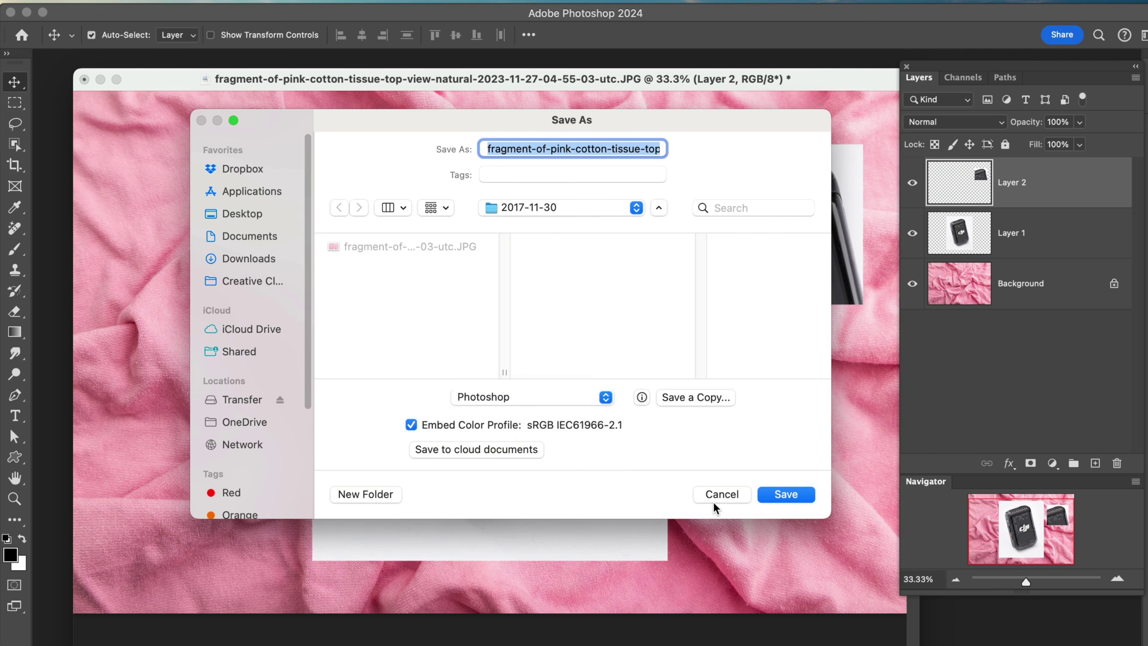
click(717, 497)
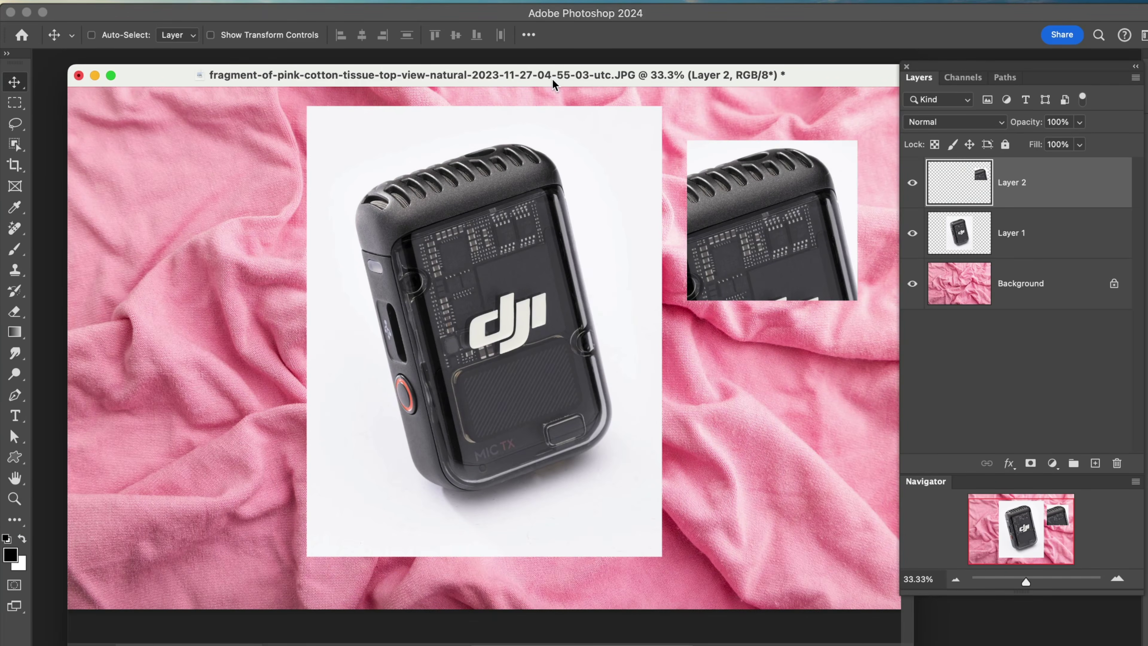
Go from Save As to Save a Copy for the layered fabric image, examine the available file formats, and cancel.
key(shift+super+s)
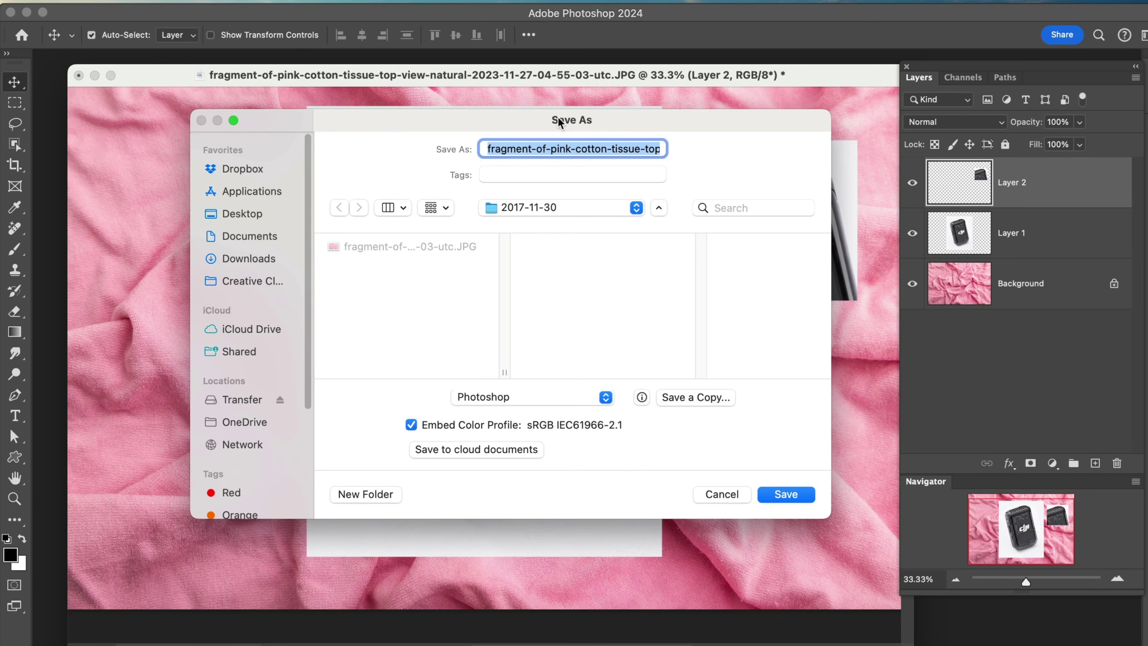
drag(499, 116, 446, 141)
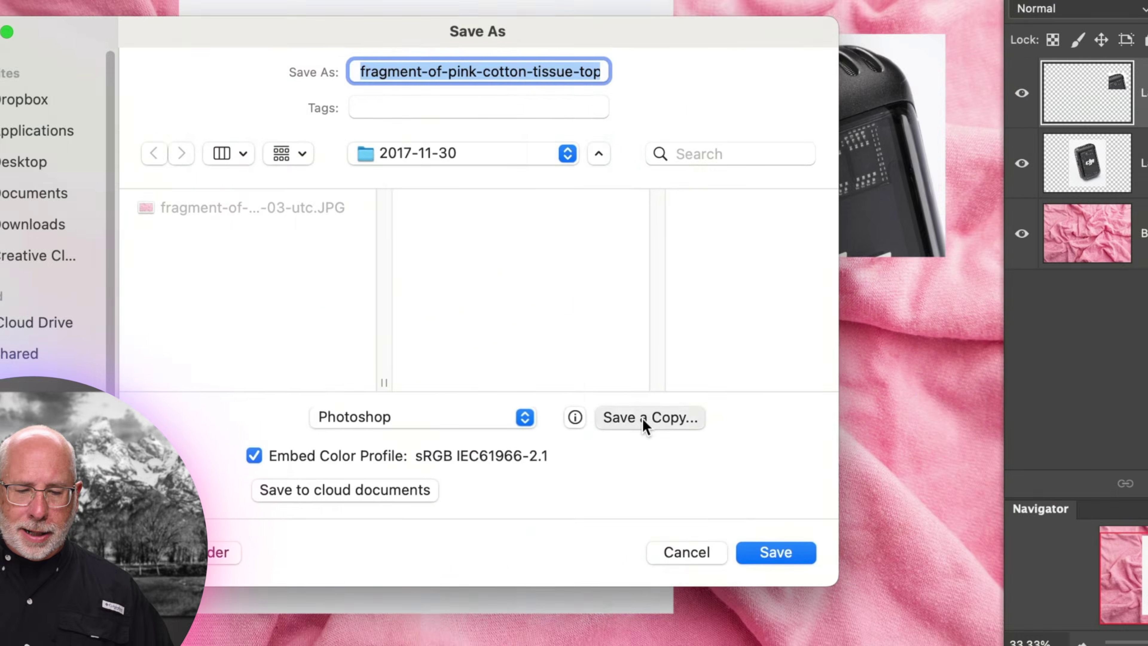
click(611, 422)
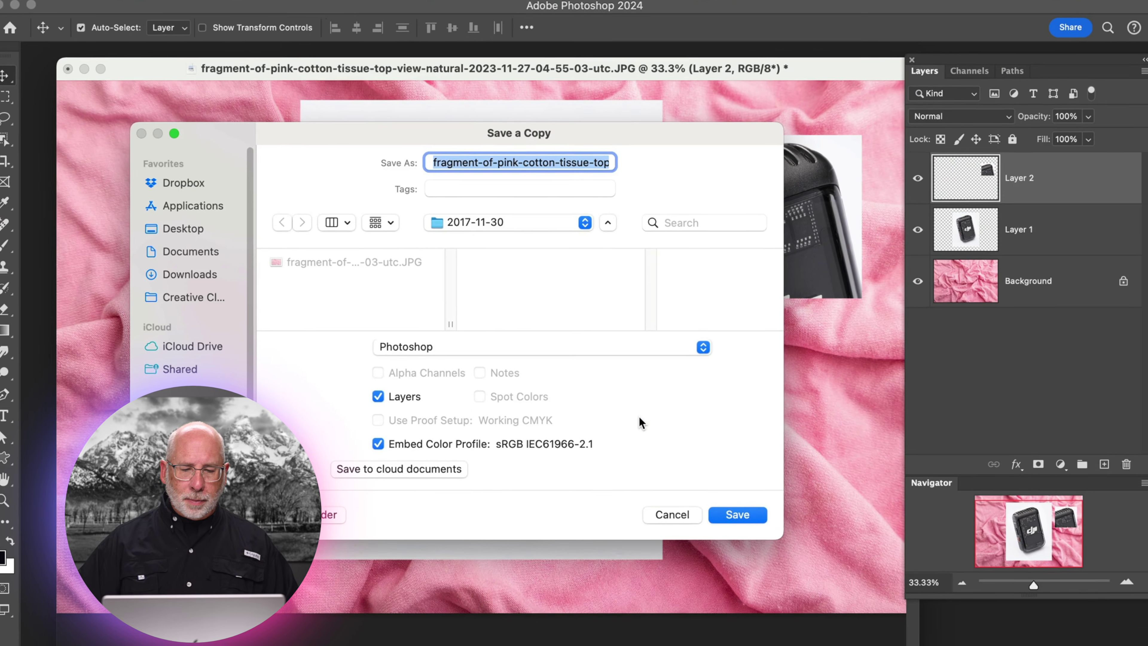
click(567, 349)
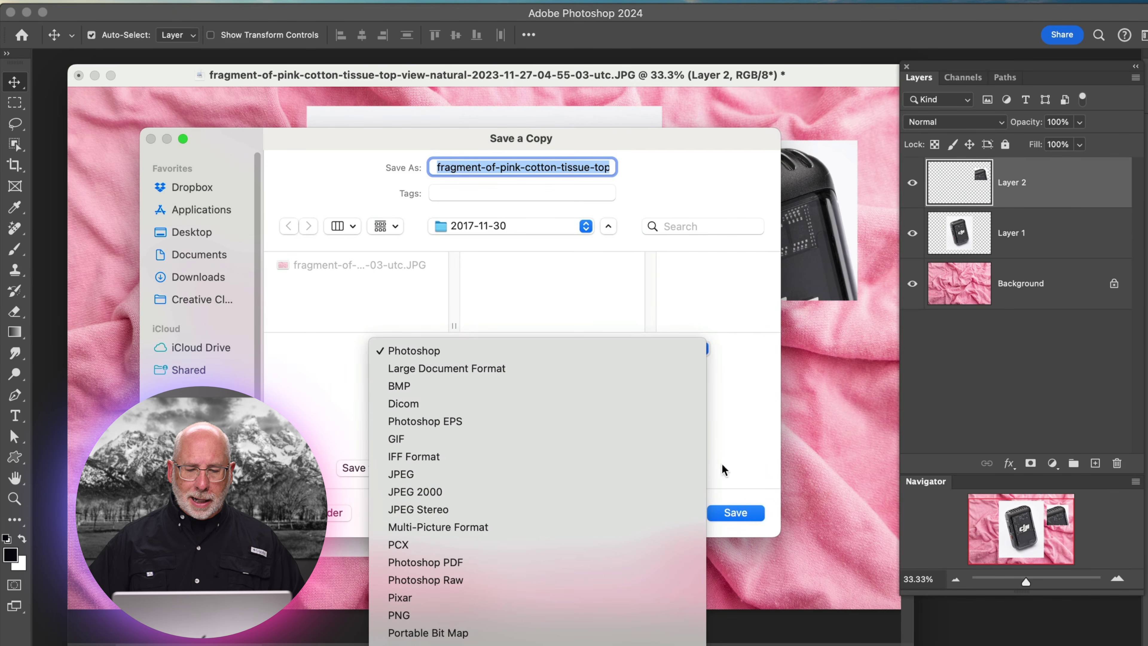
click(718, 481)
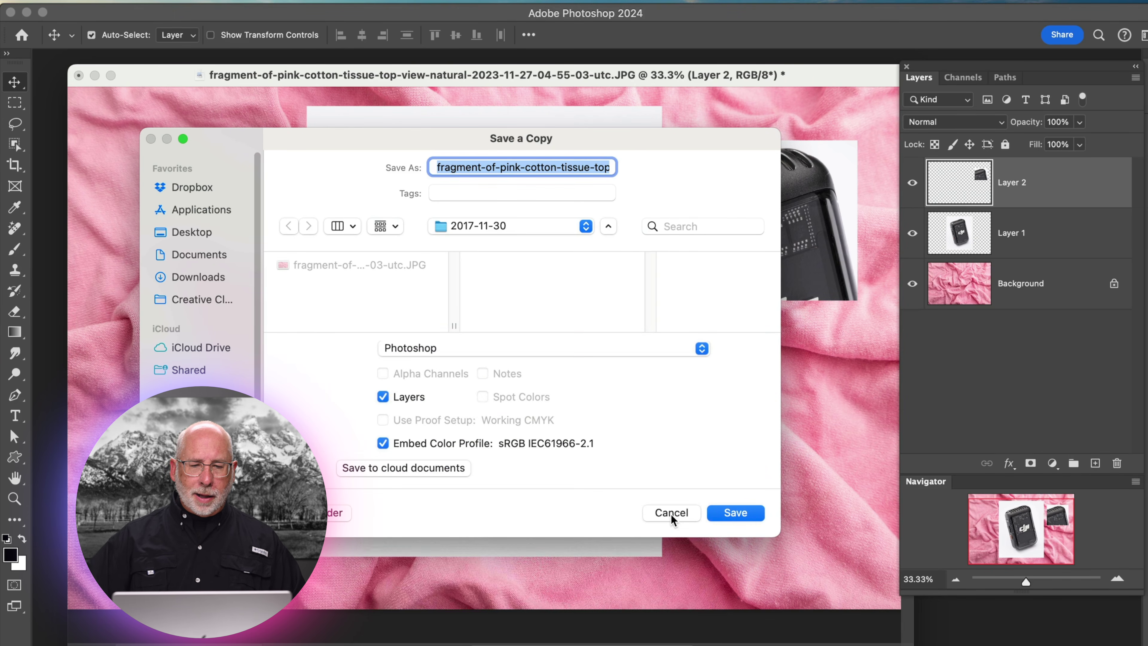
click(671, 513)
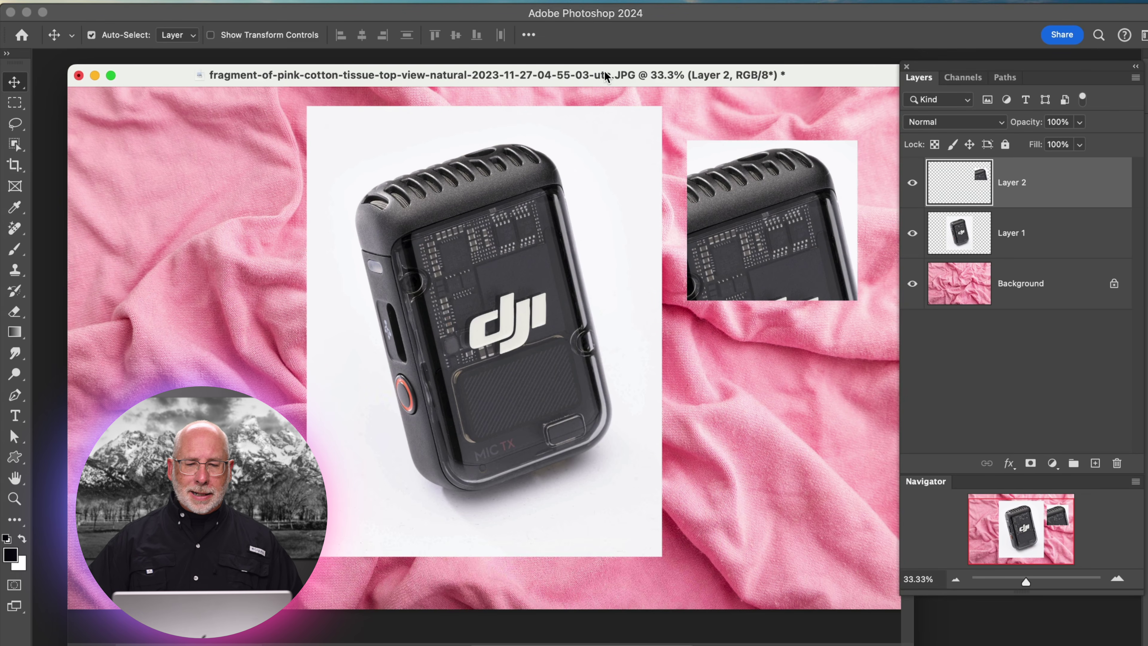
Open Save a Copy directly for the fabric image and review the format choices besides JPEG.
drag(598, 72, 578, 67)
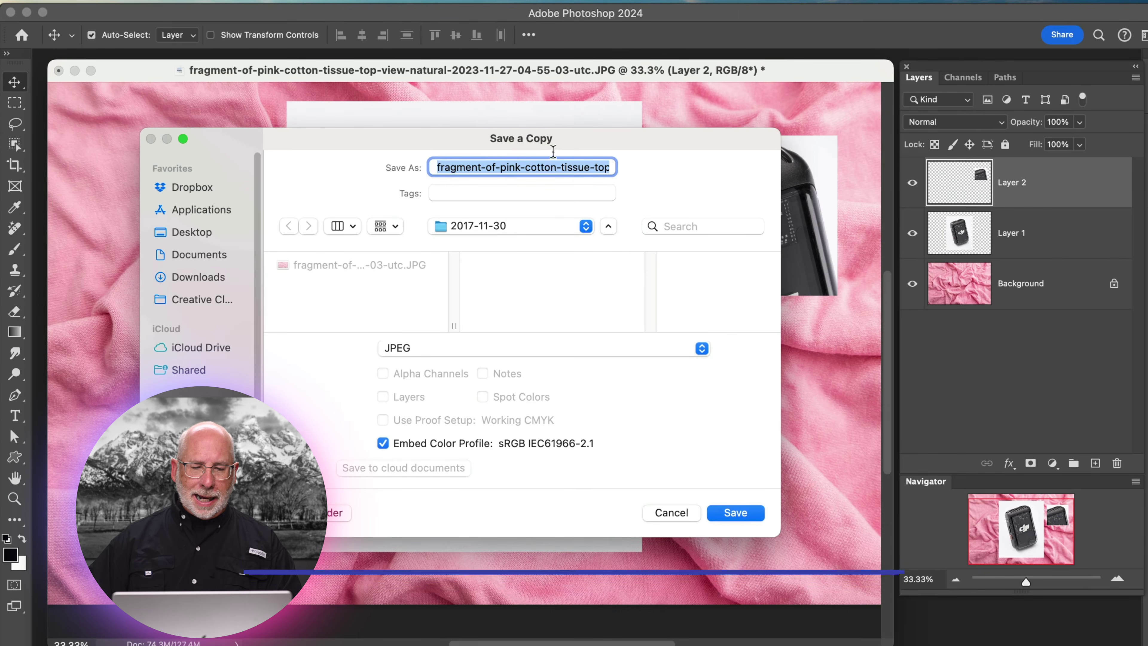
click(551, 351)
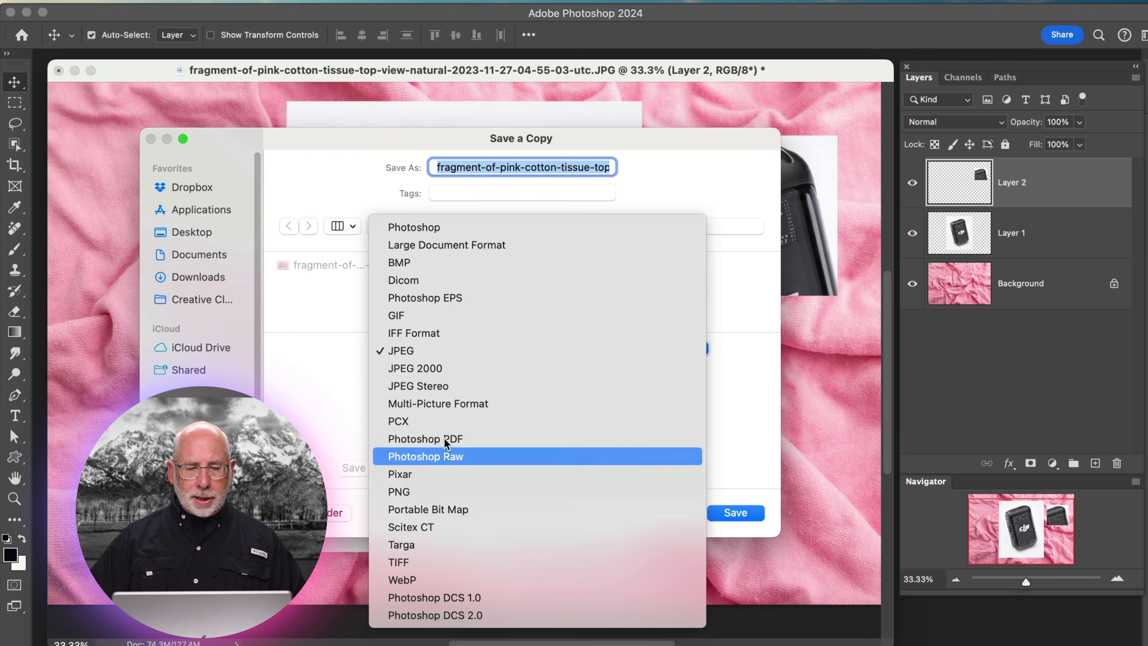
click(326, 141)
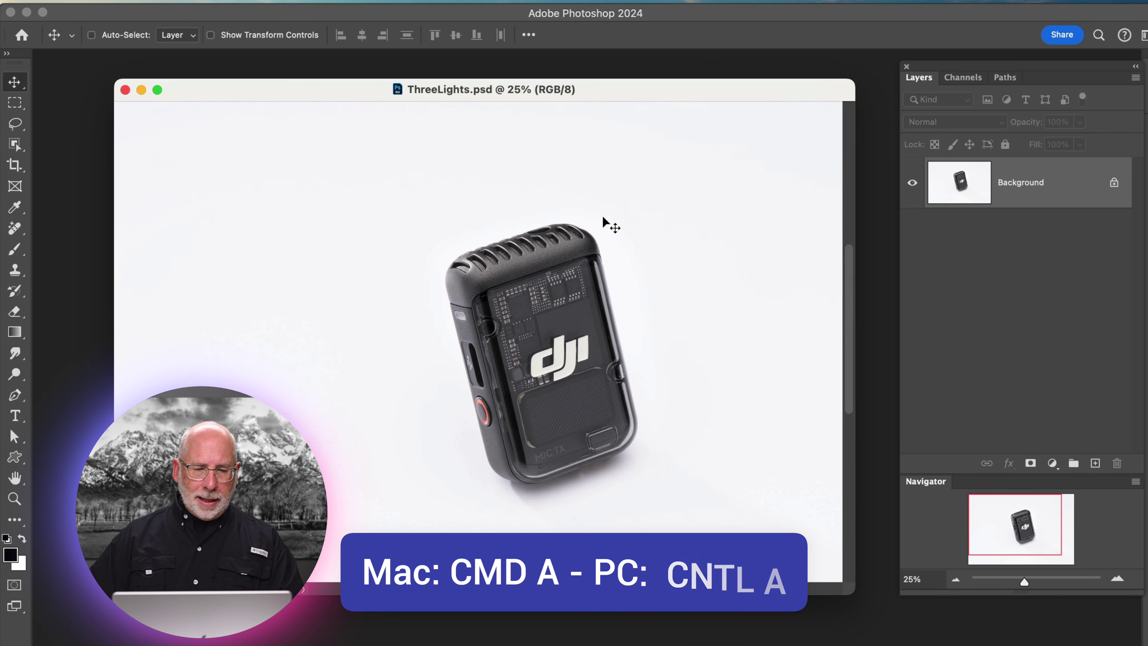
Select the entire ThreeLights.psd image.
key(super+a)
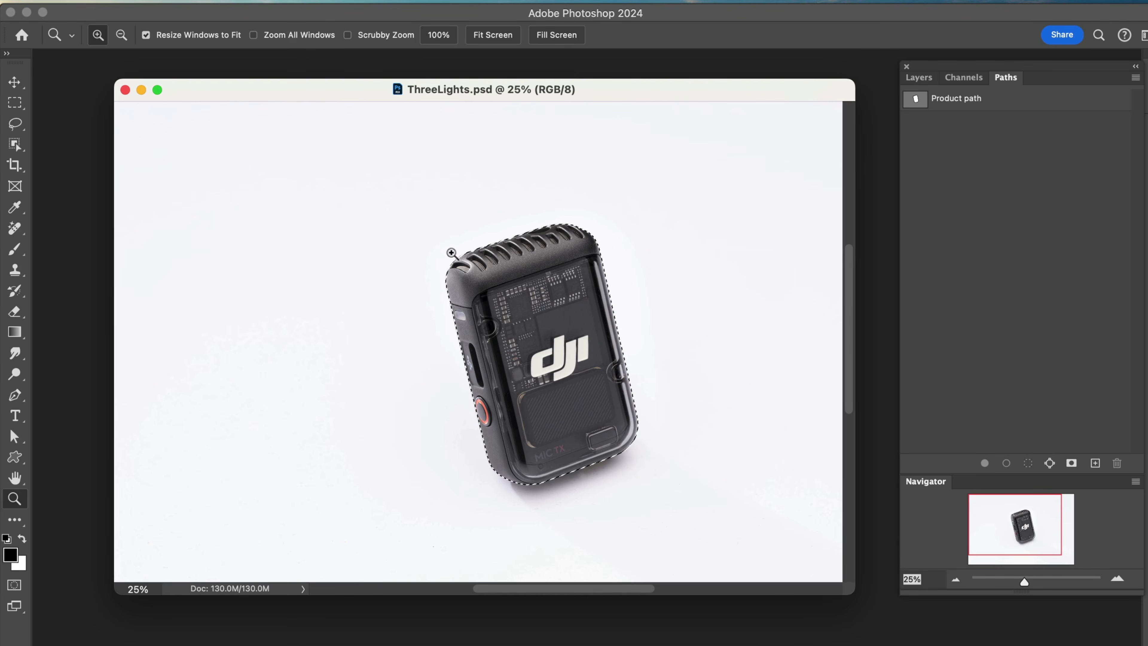
Copy the selected microphone from the Background onto its own new layer, and check the cutout by briefly hiding the Background.
drag(429, 199, 690, 519)
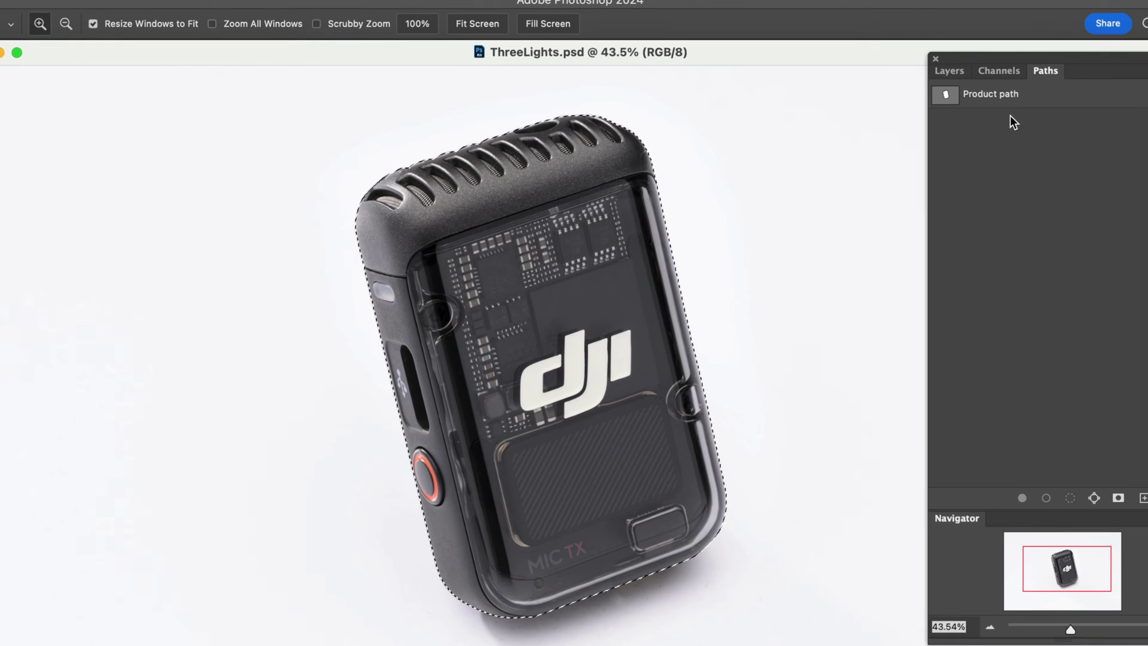
click(920, 78)
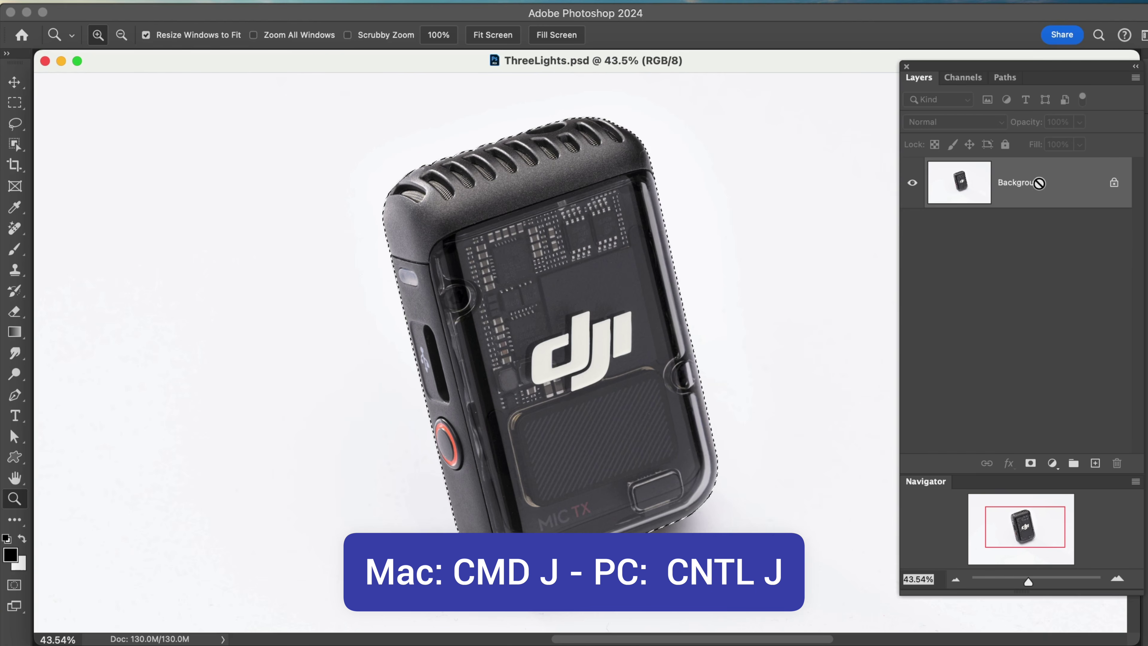
key(super+j)
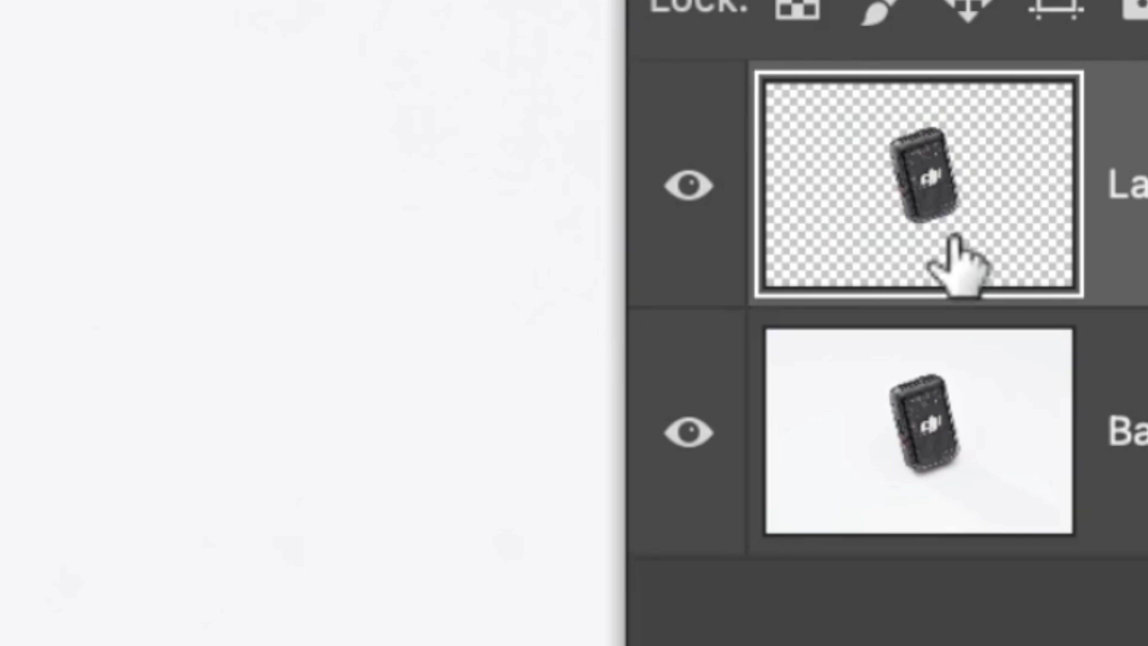
click(688, 432)
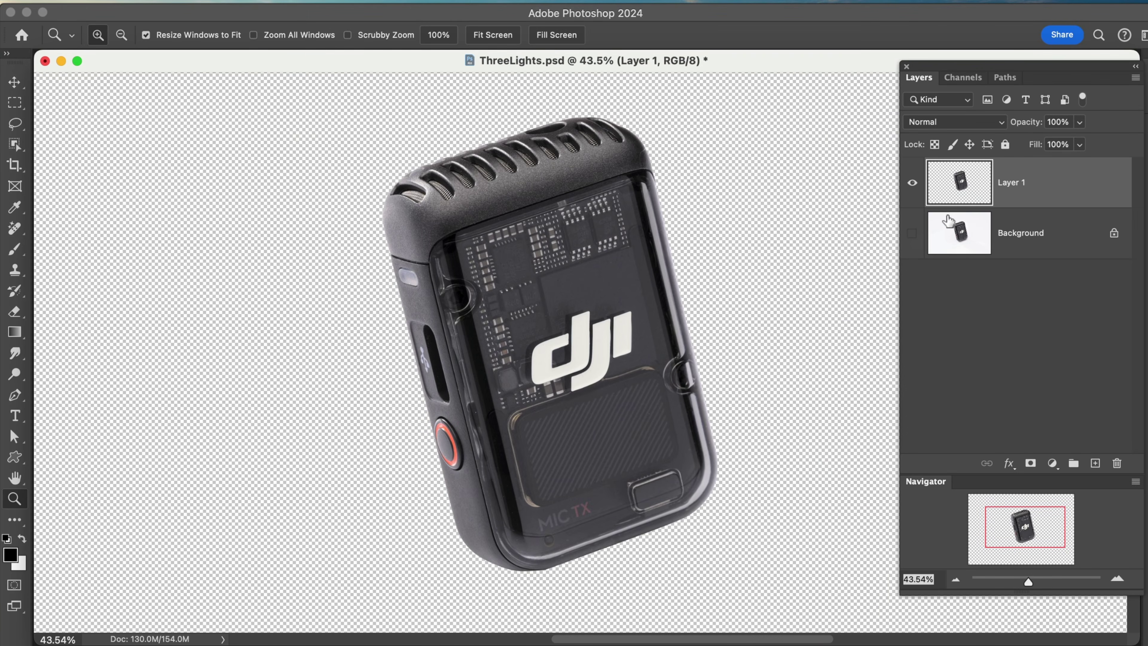
click(911, 233)
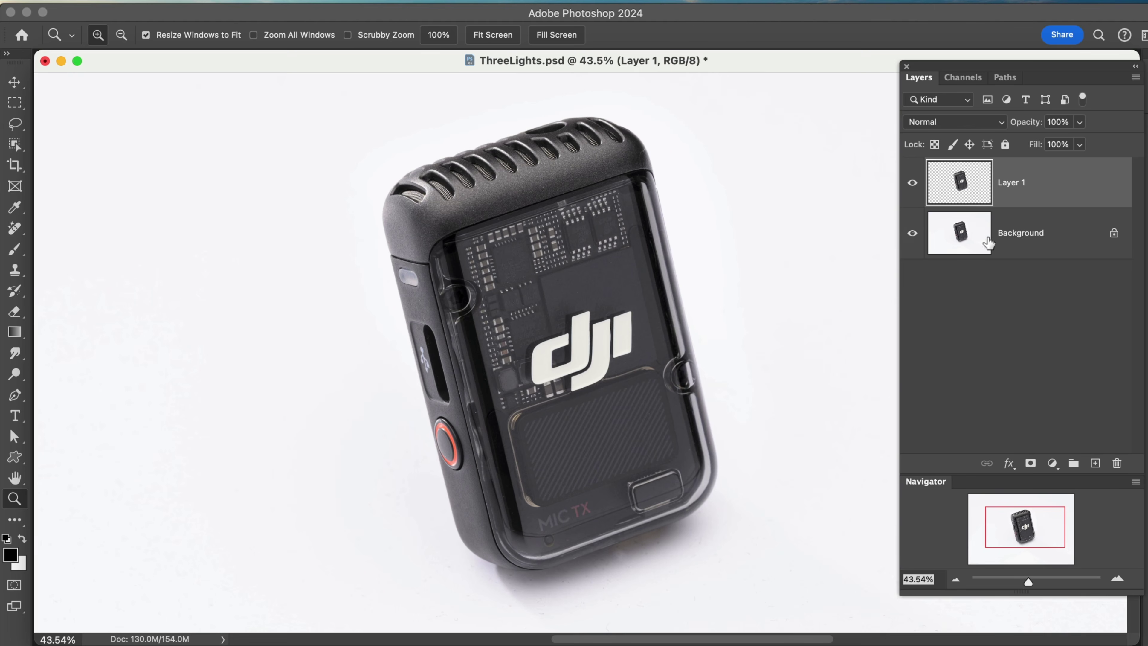
Duplicate the entire Background layer beneath the microphone cutout layer.
click(1023, 228)
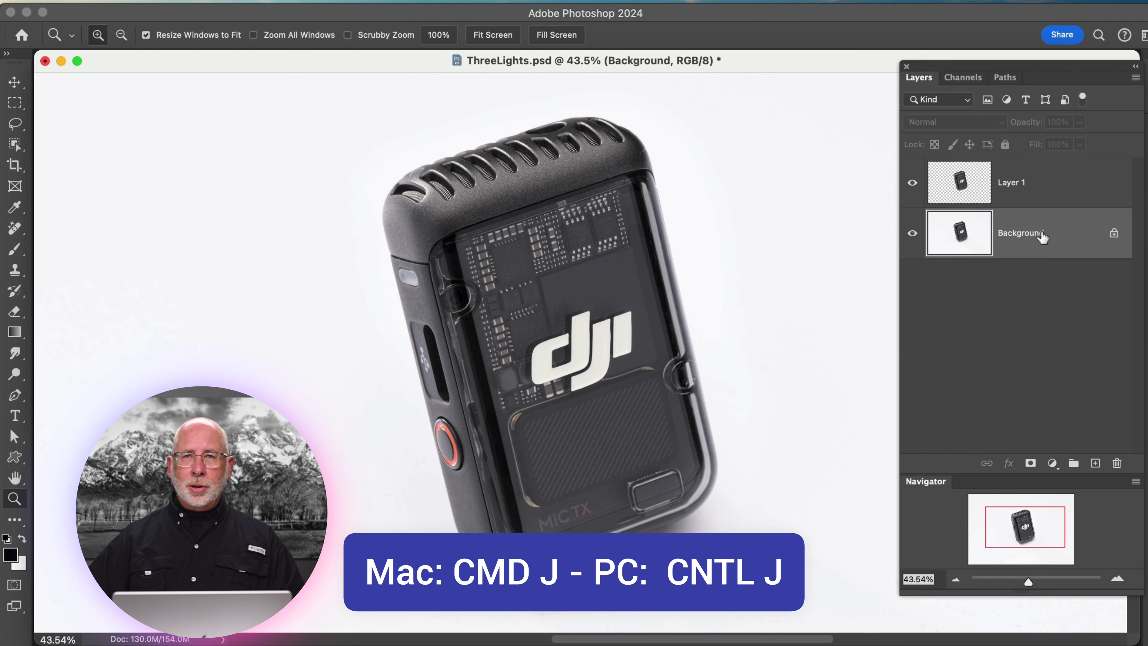
key(cmd+j)
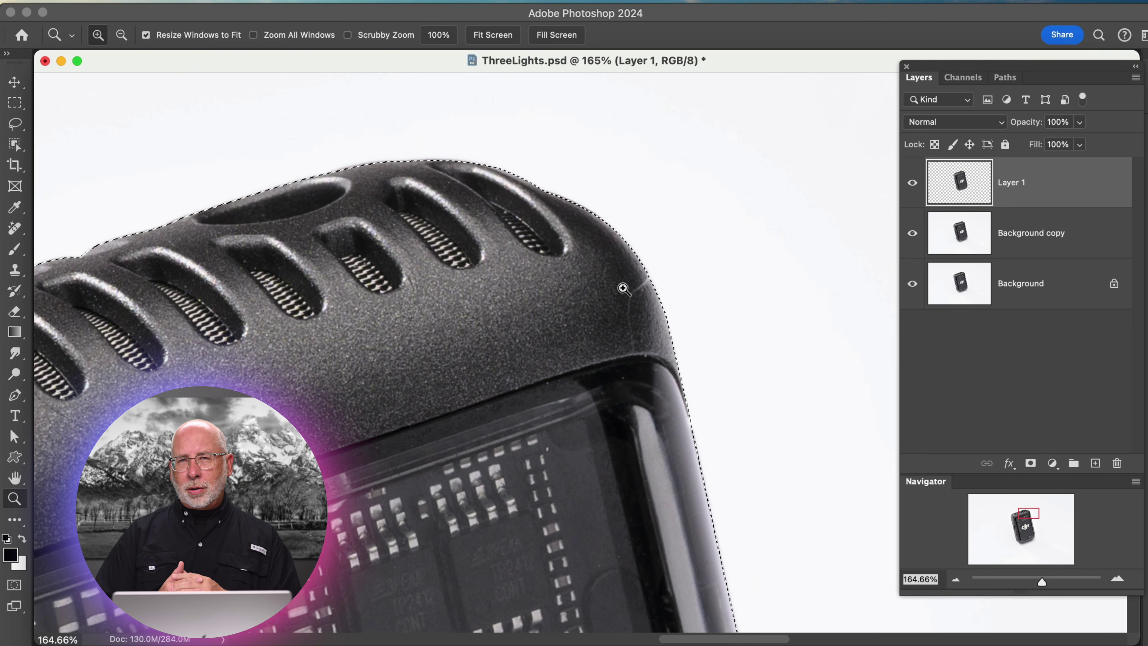
Set the foreground color to a bright green with a hue of 127°.
click(12, 556)
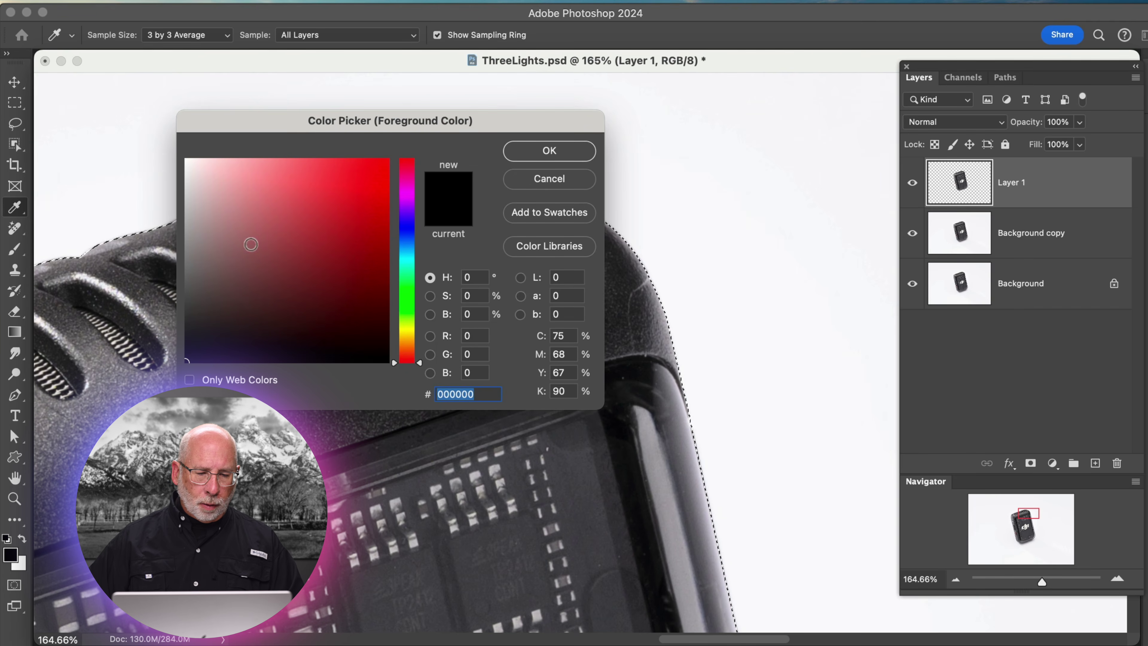
click(404, 291)
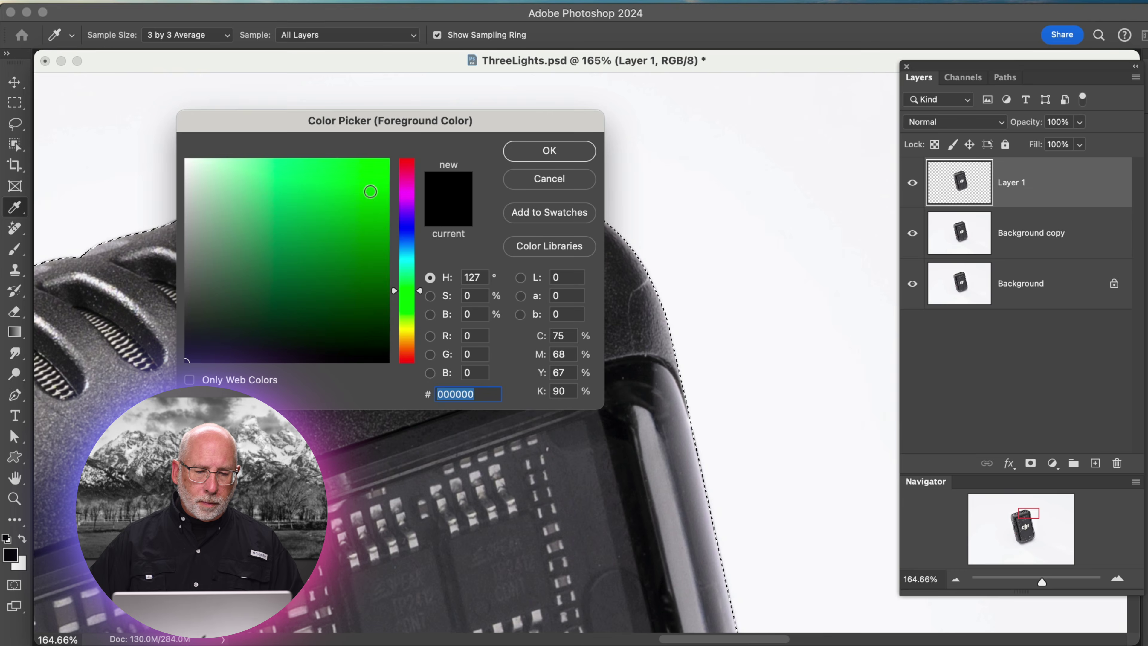
click(370, 192)
click(549, 151)
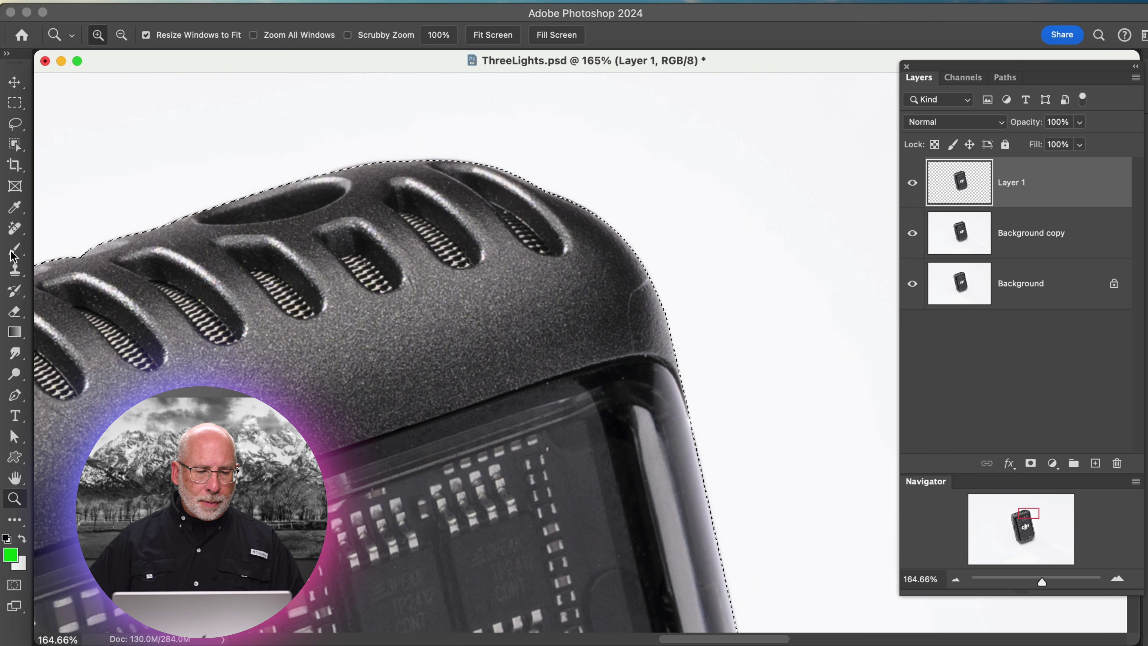
Try green strokes with the 200 px brush over the microphone's upper right corner, with selection edges shown and hidden, undoing each stroke.
click(22, 254)
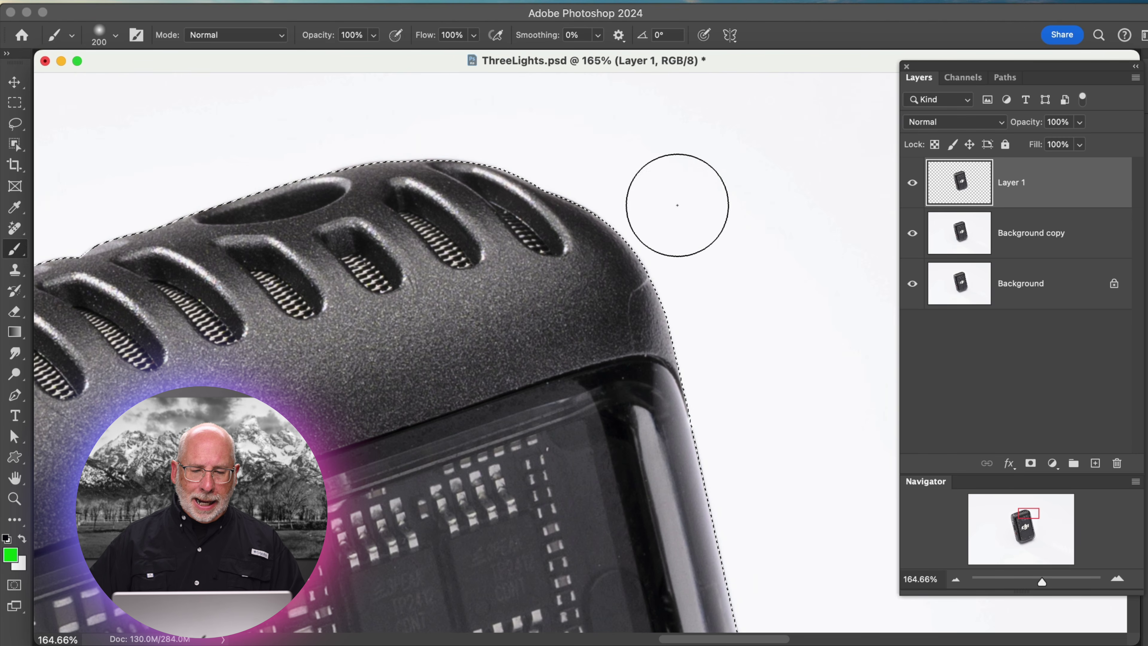
drag(686, 213, 540, 288)
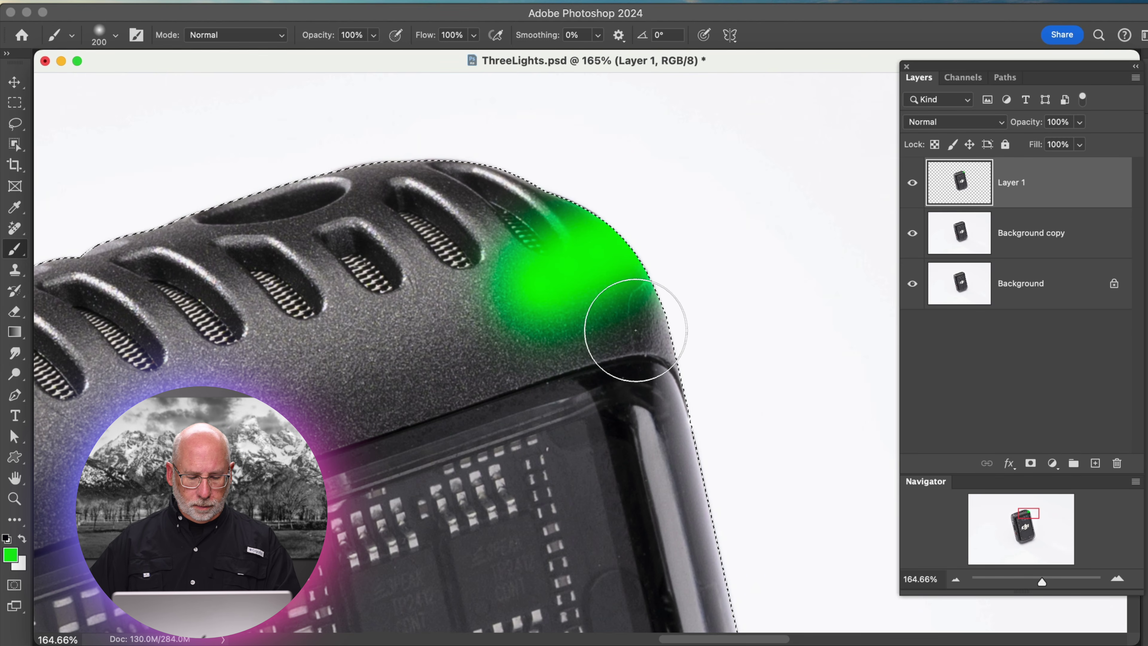
key(super+z)
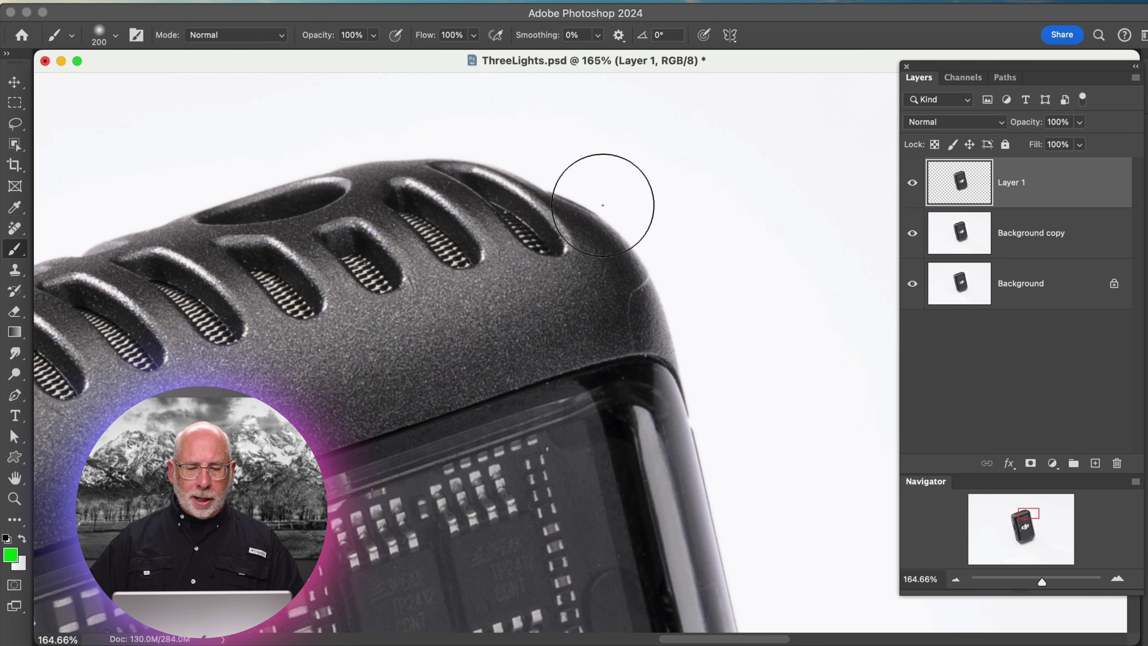
mouse_move(609, 197)
mouse_down()
mouse_move(658, 256)
mouse_move(676, 302)
mouse_move(636, 210)
mouse_move(564, 184)
mouse_up()
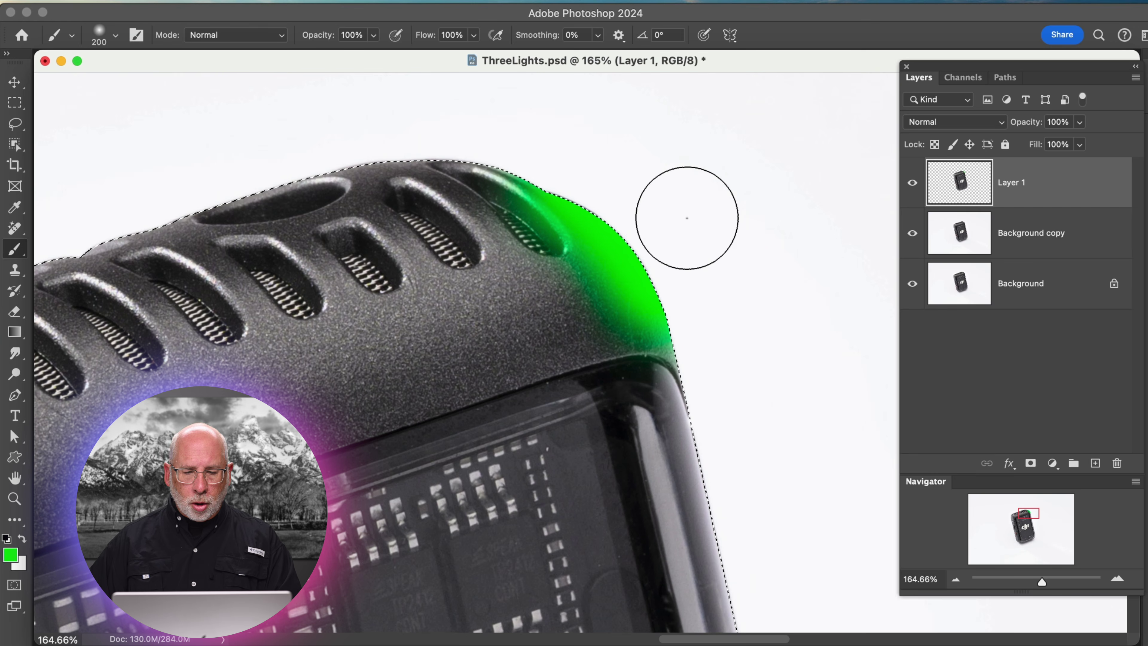
key(super+z)
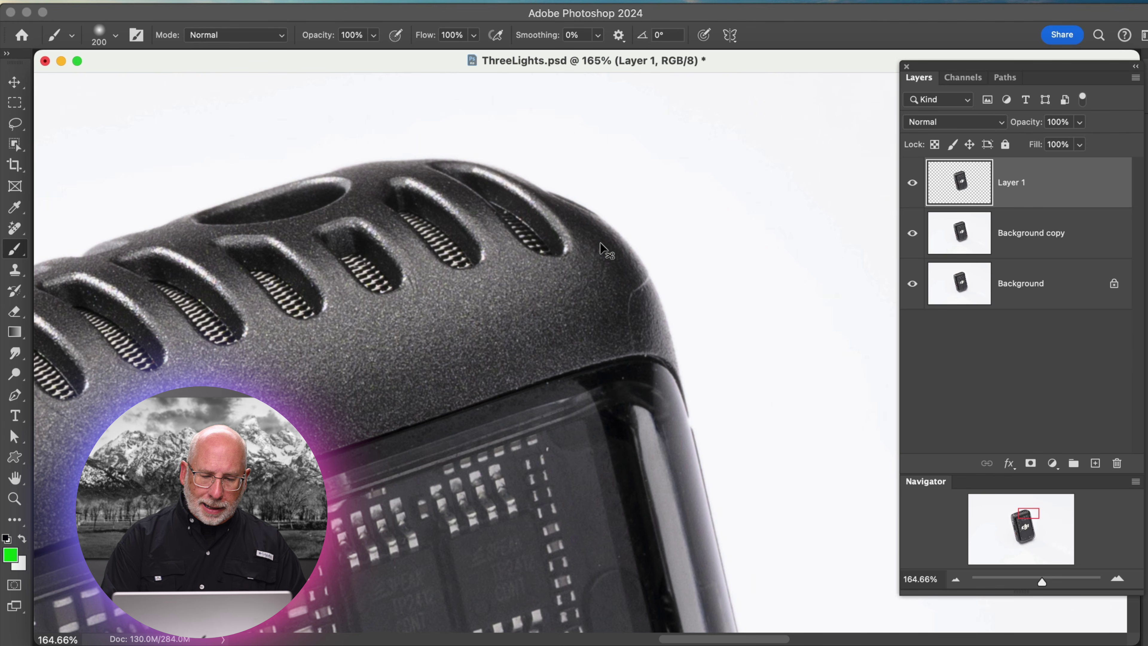
Redisplay the hidden selection edges around the microphone and deselect it.
key(super+h)
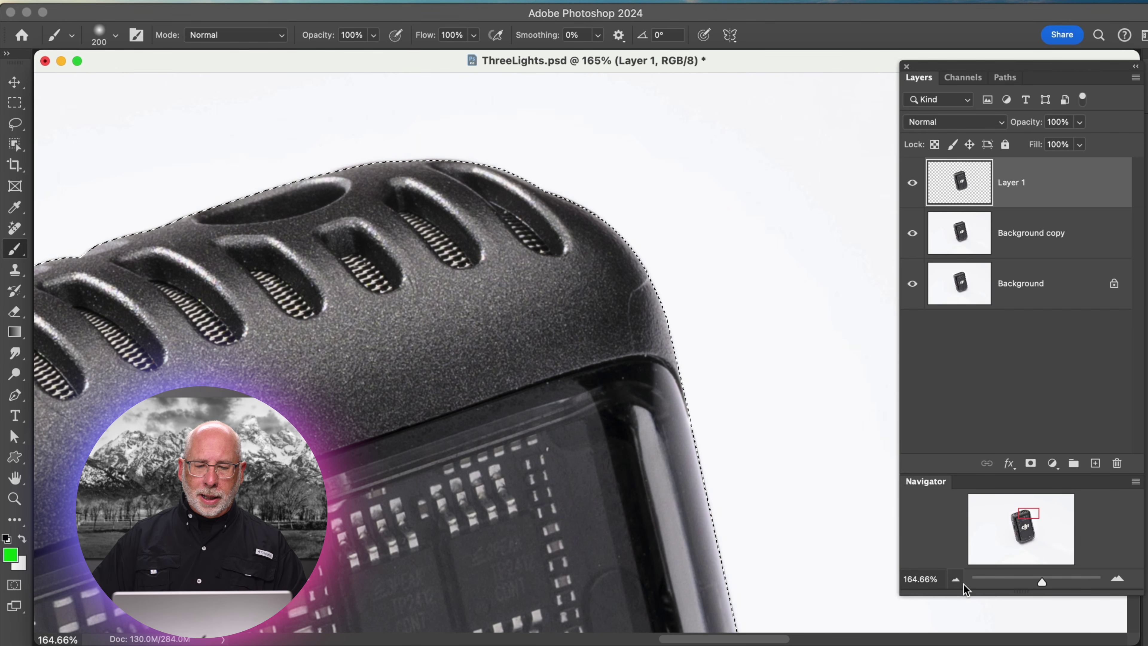
click(956, 579)
click(955, 580)
click(955, 580)
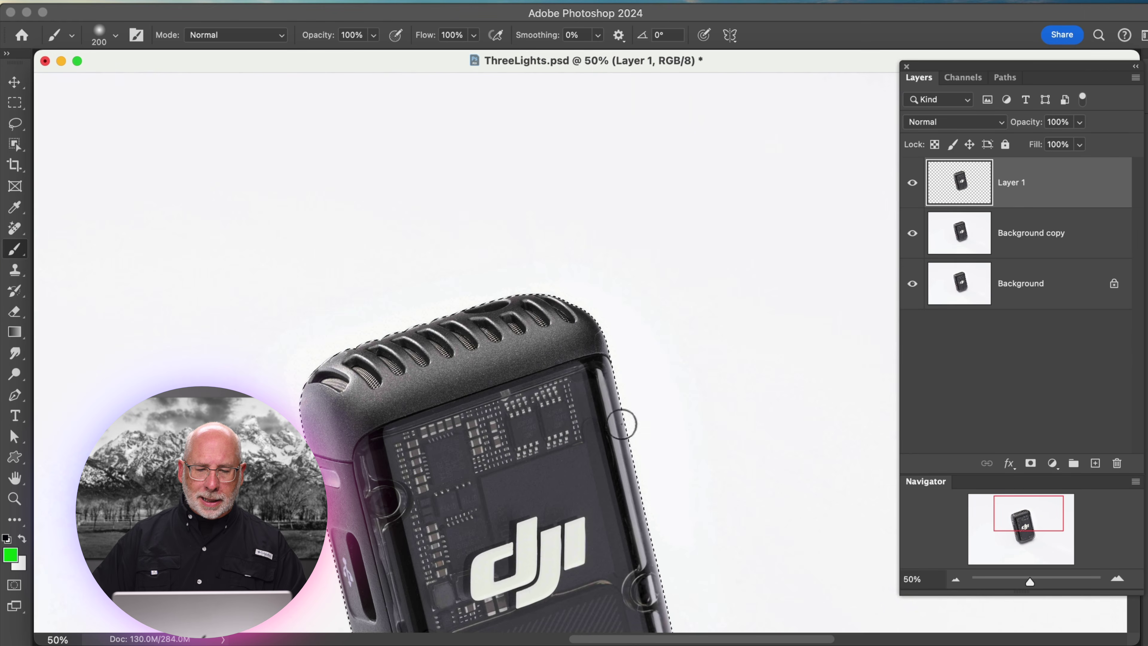
scroll(571, 373, down, 15)
scroll(571, 374, up, 8)
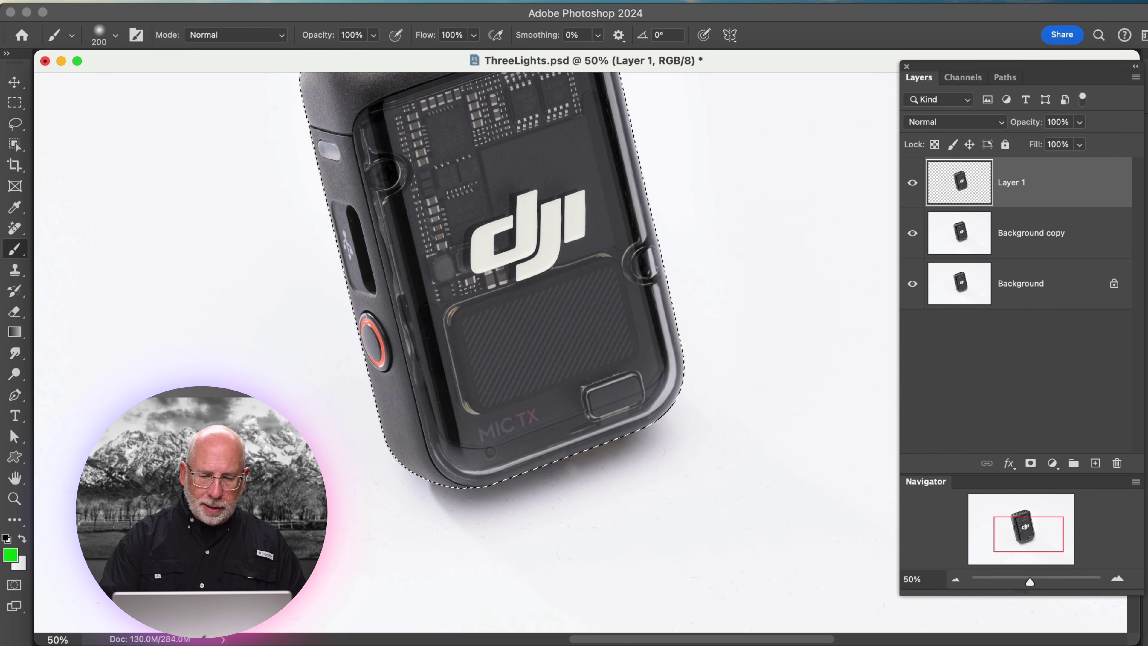
key(super+d)
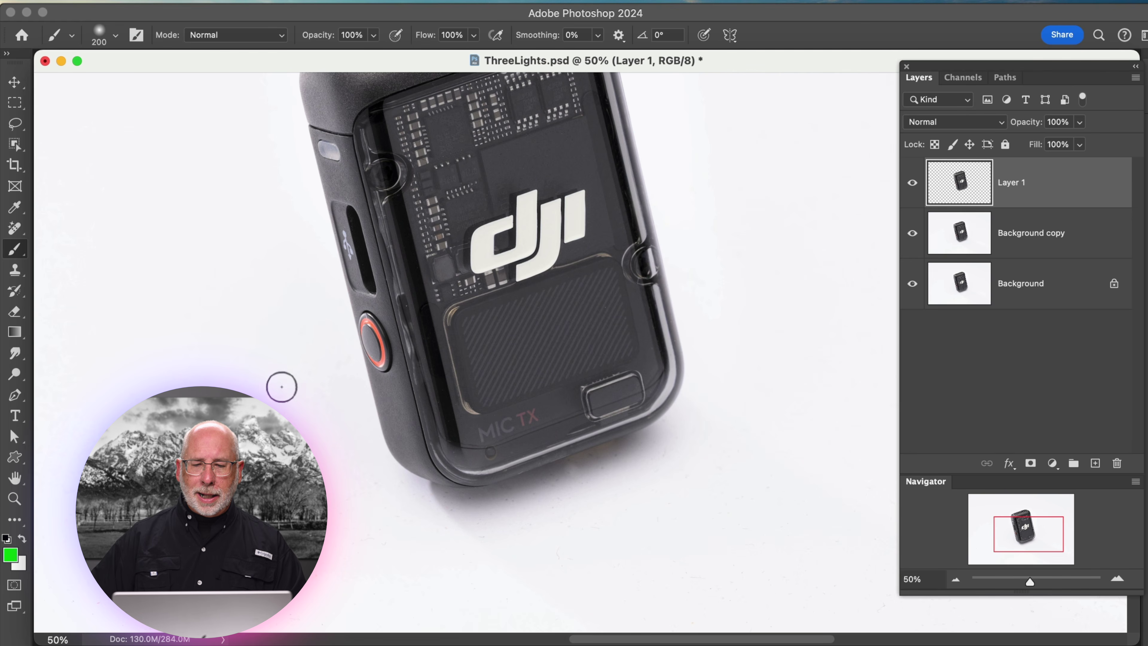
Bring back the last selection around the microphone with Reselect.
scroll(549, 297, up, 5)
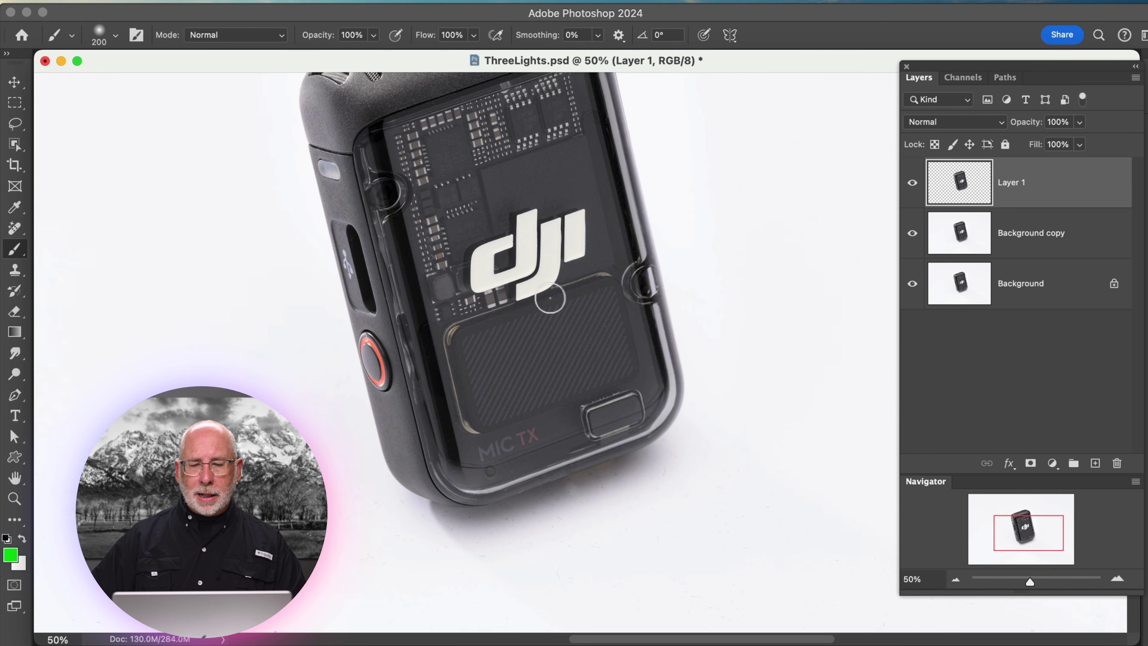
scroll(550, 298, down, 3)
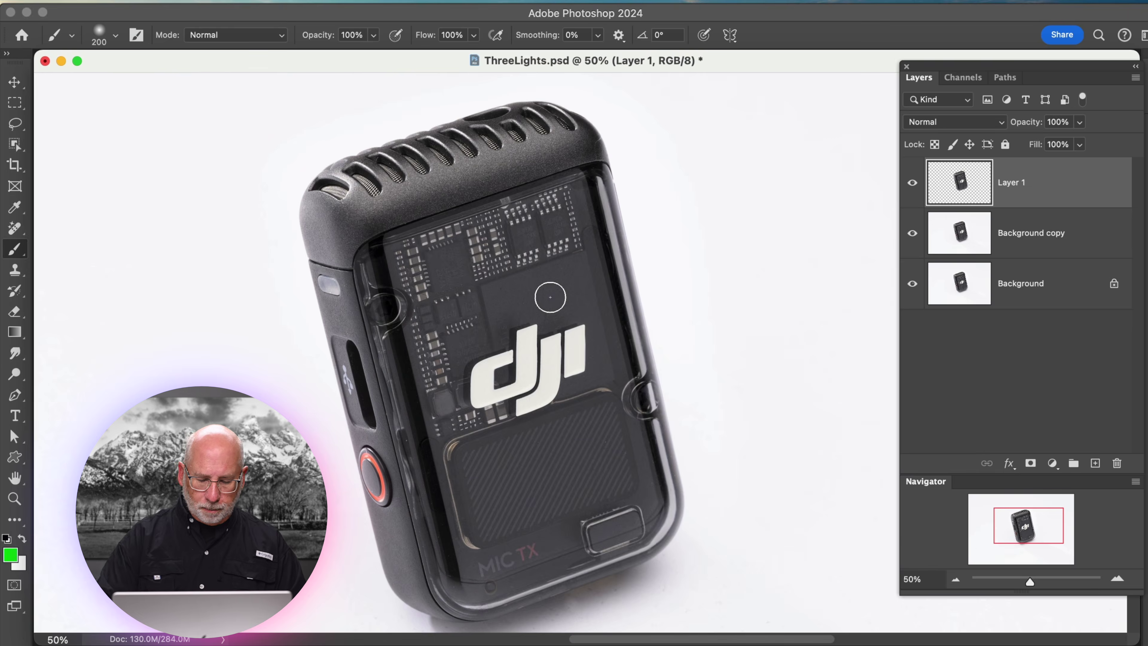
key(super+shift+d)
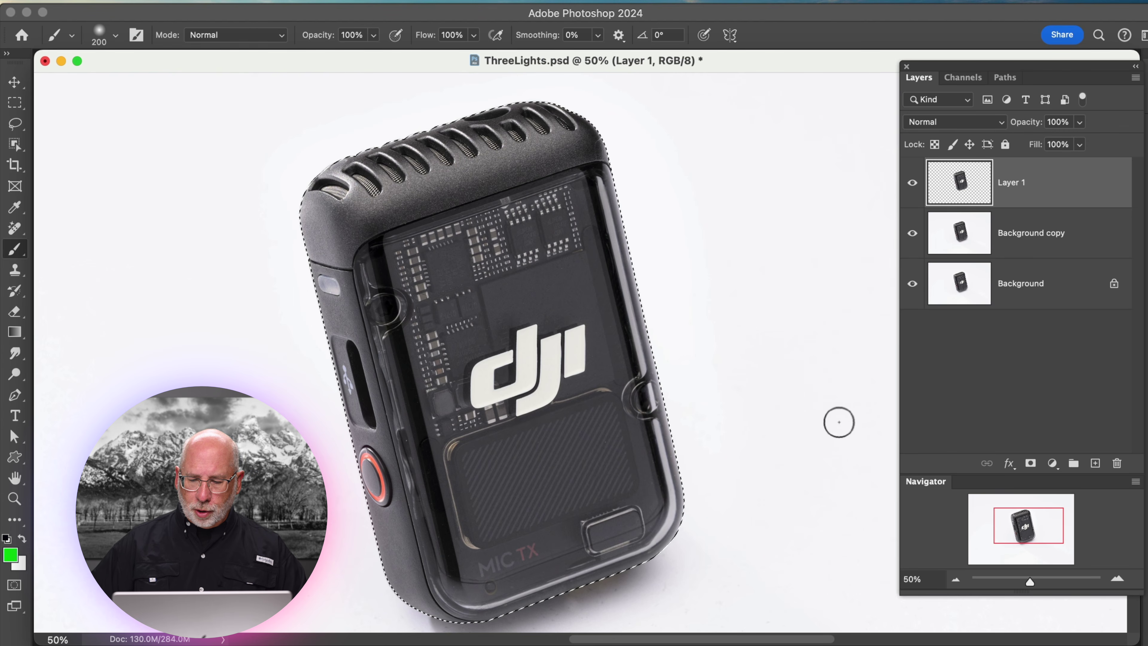
Swap the foreground and background colors and set the new foreground color to red e31d1d.
click(956, 579)
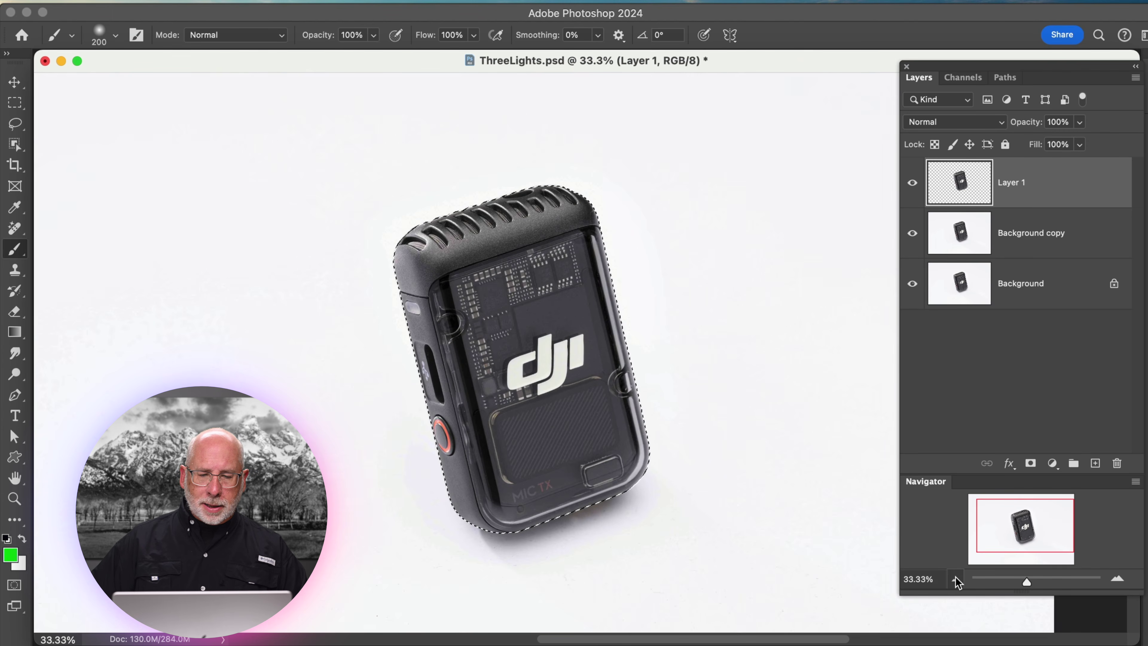
click(954, 578)
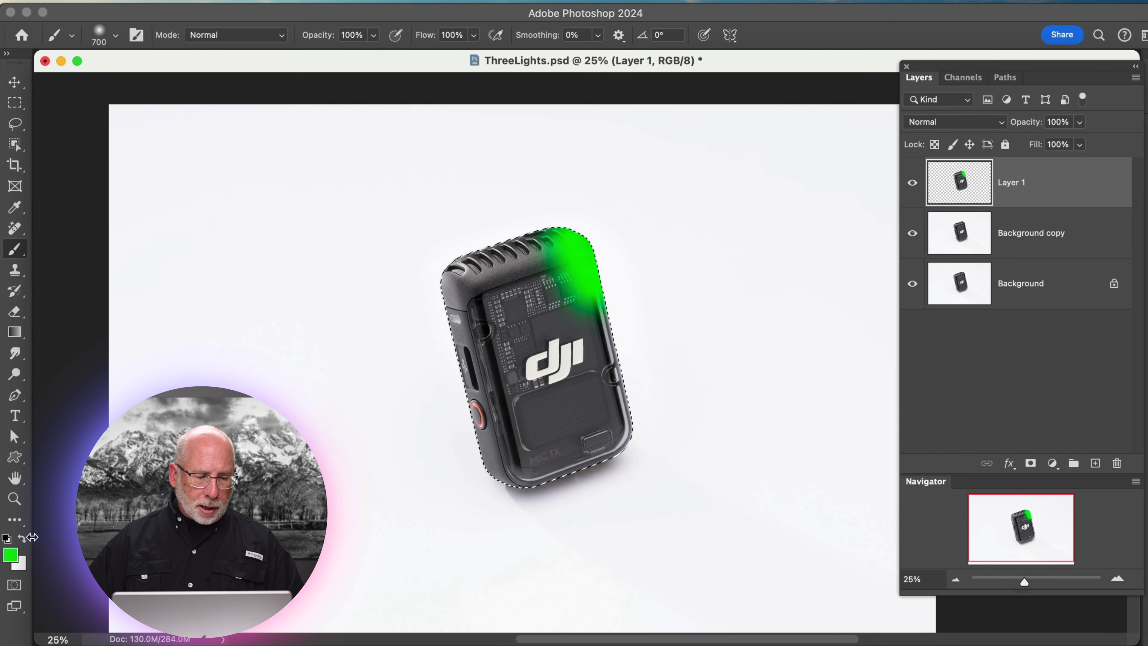
click(25, 540)
click(9, 554)
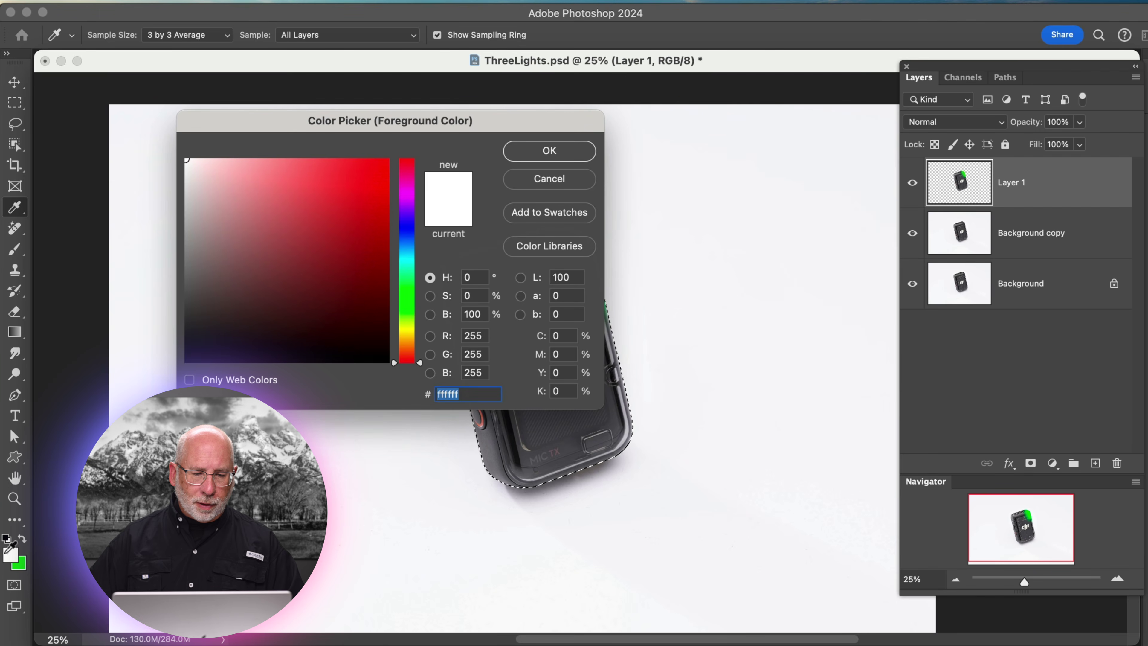
click(363, 180)
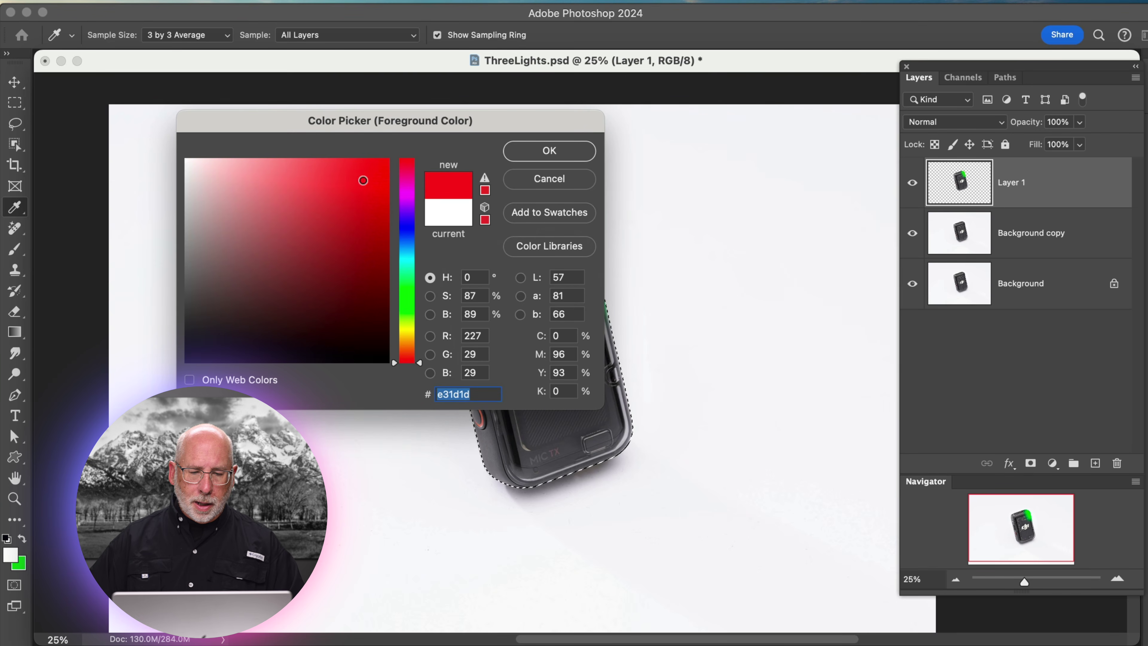
click(549, 154)
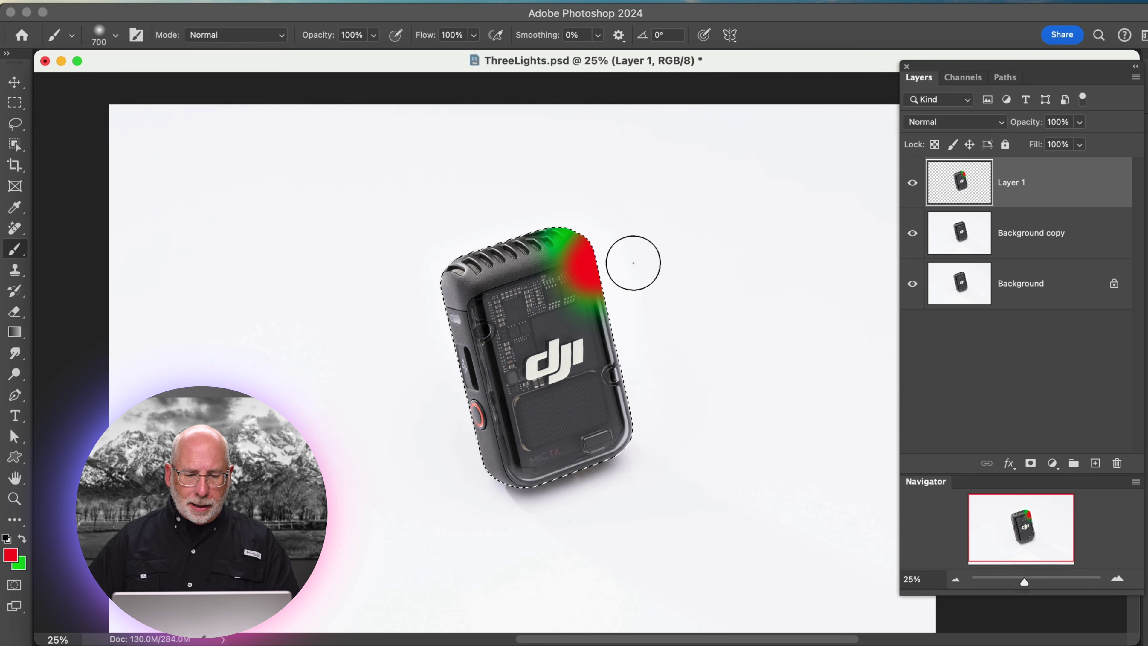
Undo the red stroke on the microphone and paint red around it with the selection inverted.
key(super+z)
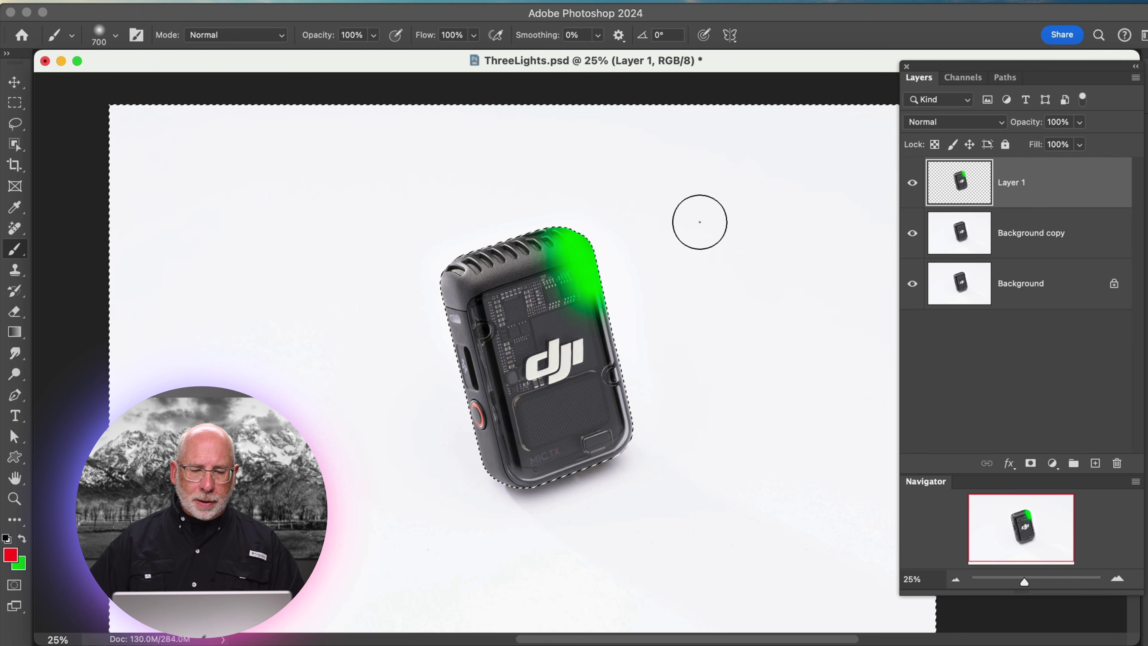
mouse_move(652, 206)
mouse_down()
mouse_move(567, 335)
mouse_move(394, 483)
mouse_up()
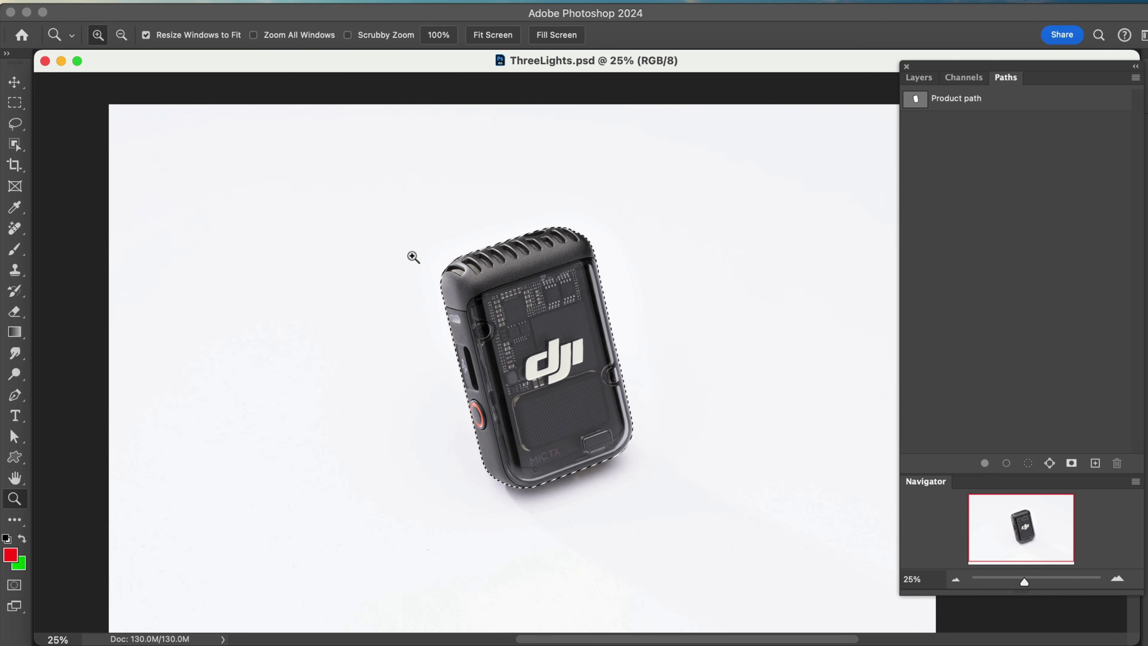
Switch to the imagelight.com website in the browser and open its Freebies page.
scroll(414, 260, down, 1)
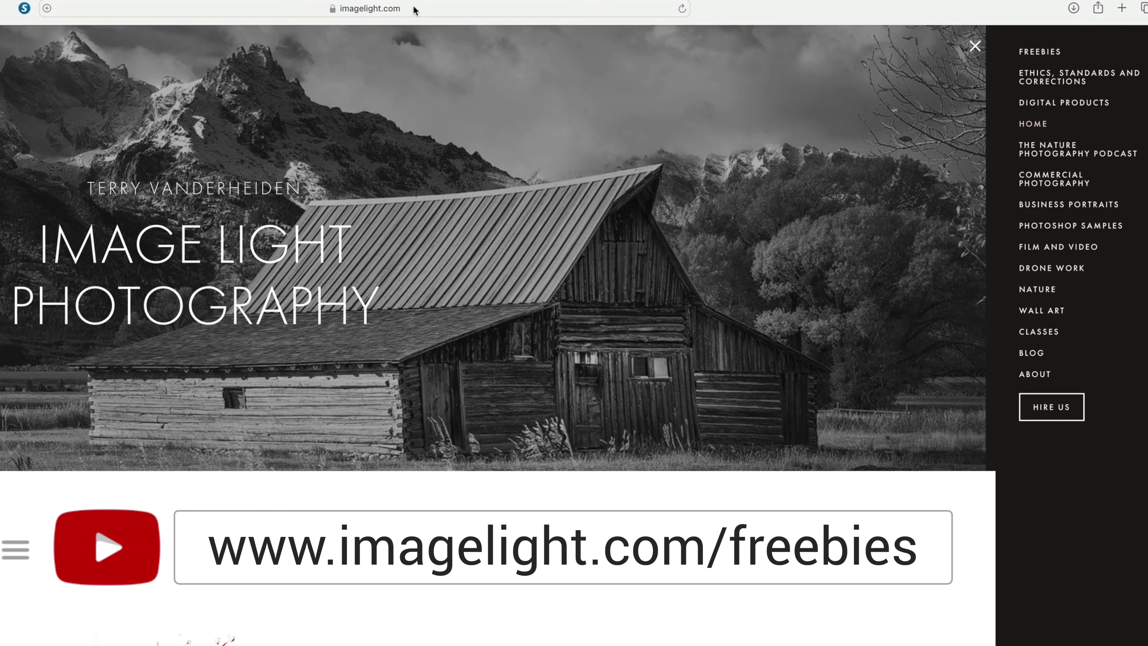
click(1037, 52)
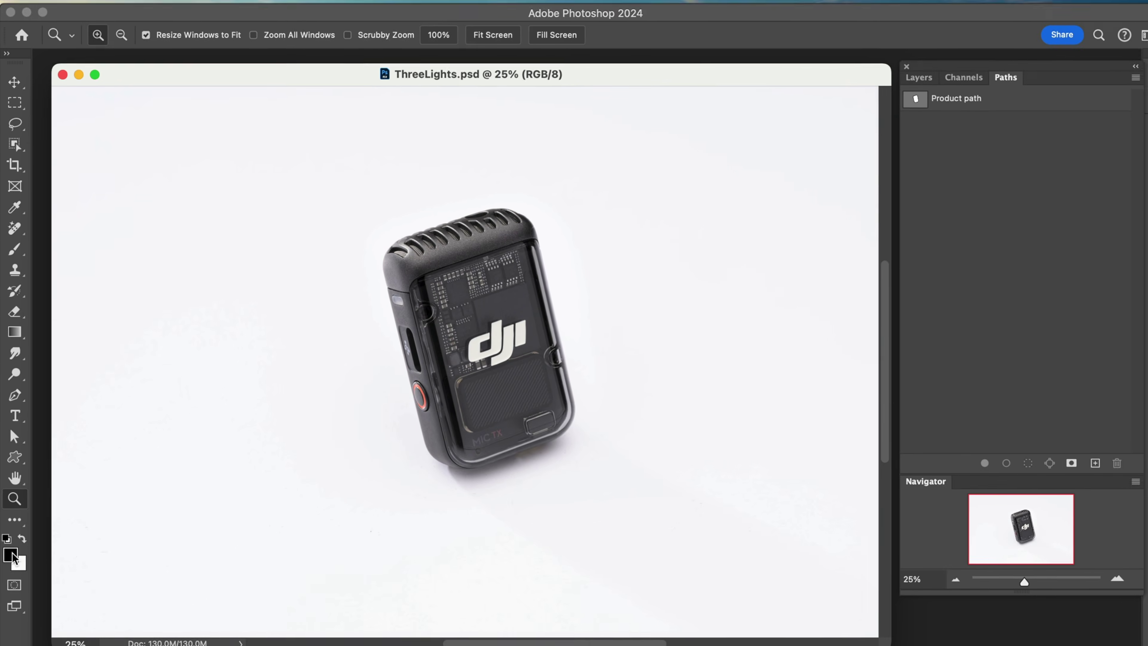
Set the foreground color for ThreeLights.psd to bright green 45e20e.
click(18, 553)
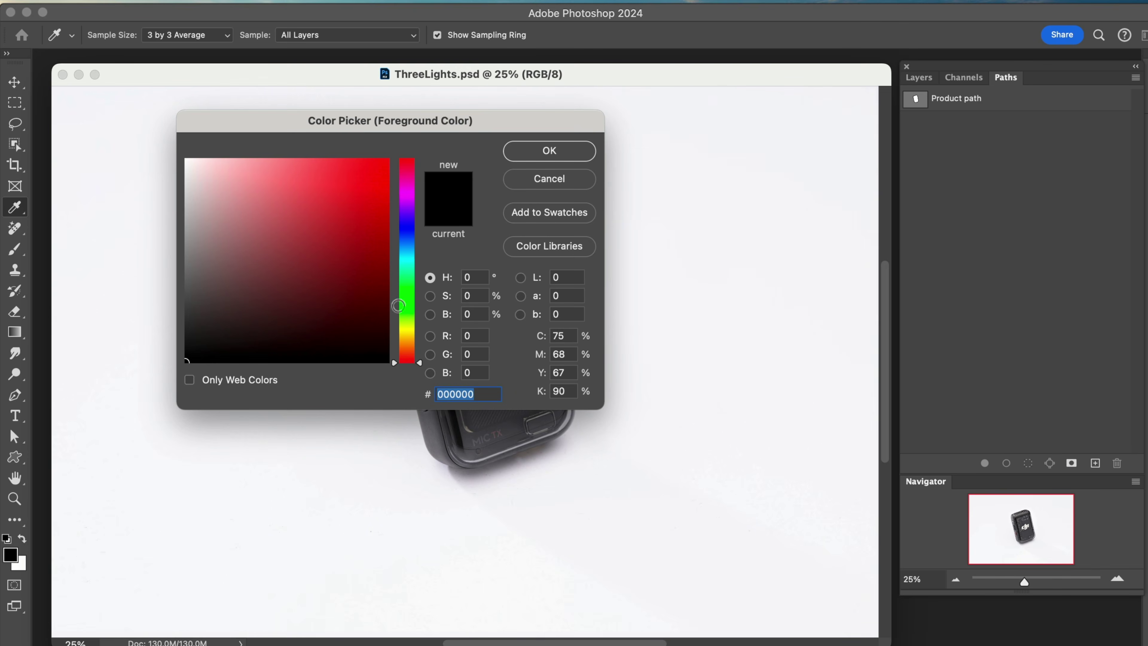
click(403, 302)
click(376, 181)
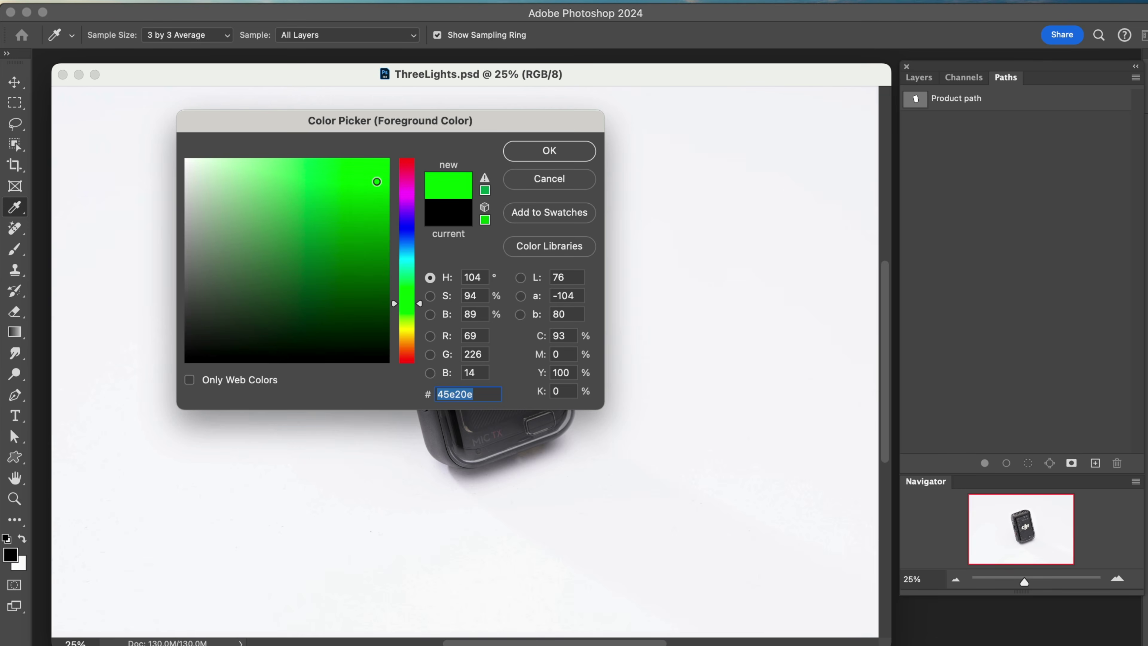
click(549, 151)
key(z)
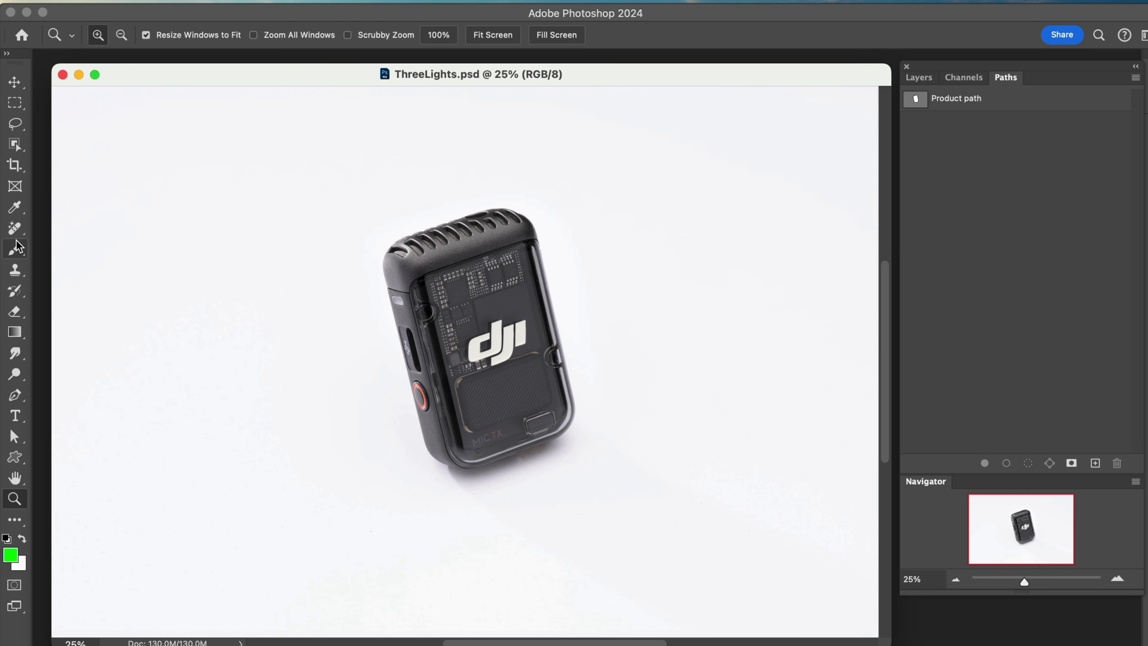
Paint a short diagonal green stroke with the 700 px brush on the white background beside the microphone's lower left edge.
click(14, 248)
drag(264, 400, 342, 470)
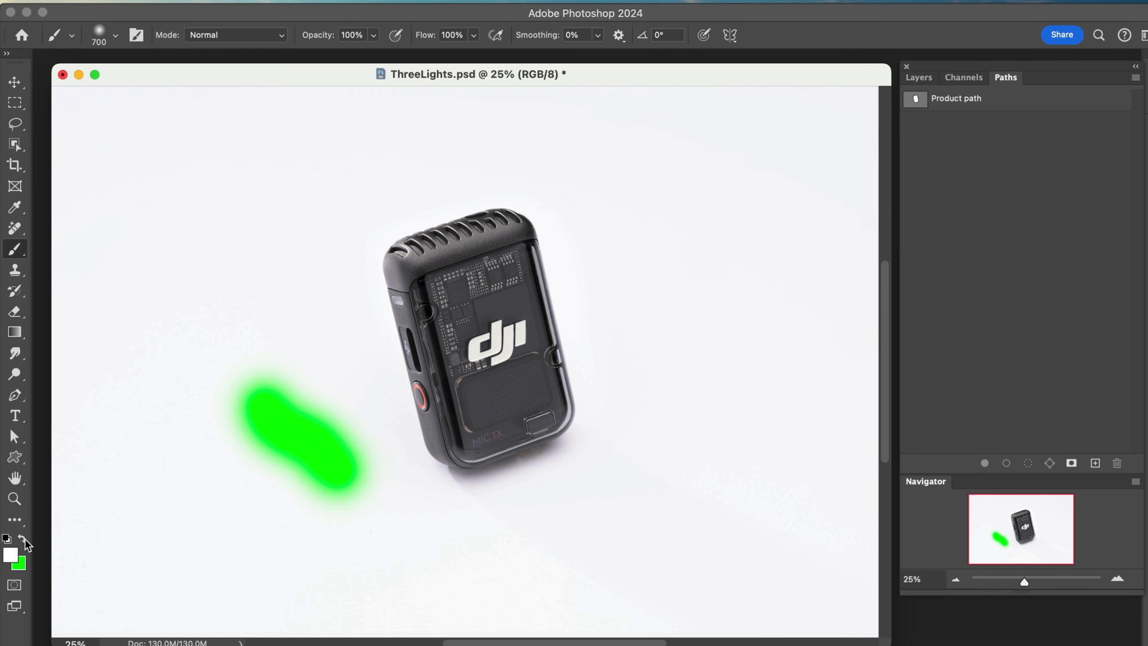
Set the foreground color to muted red c96c6c and paint a stroke from the upper-right background onto the microphone's top corner.
click(11, 556)
click(280, 201)
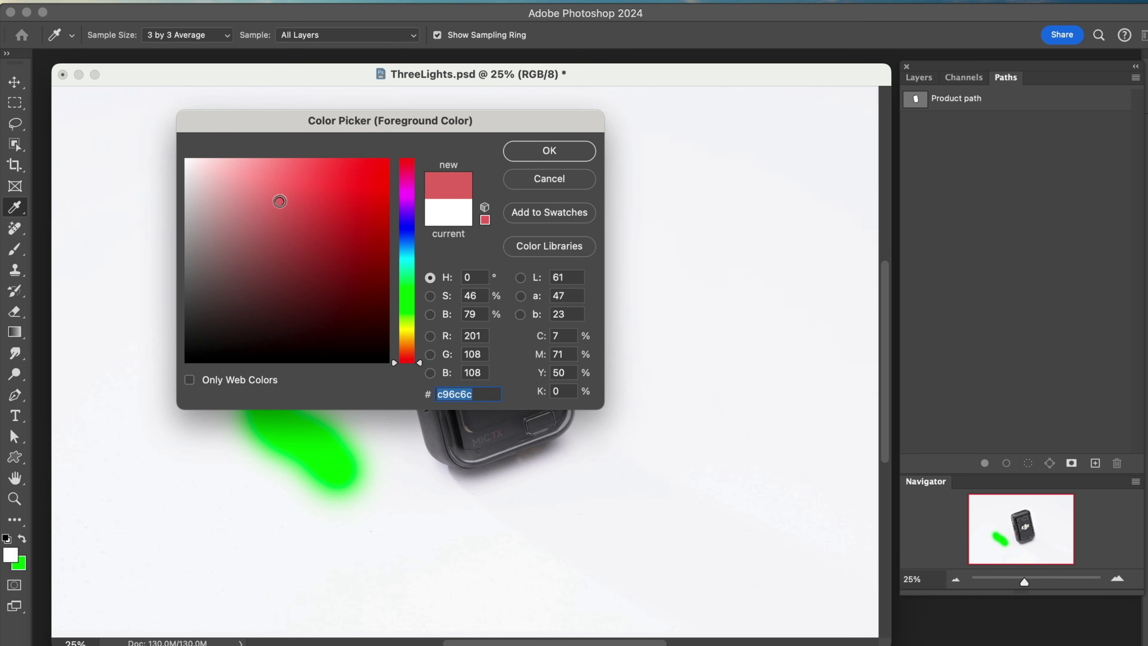
click(549, 151)
key(b)
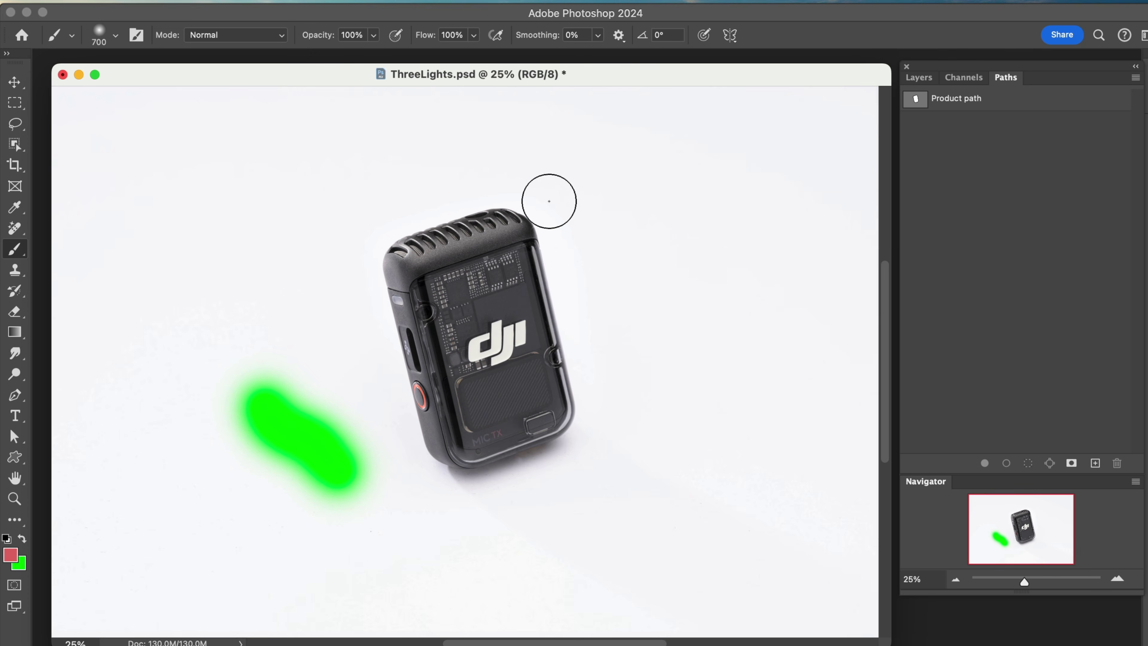
drag(691, 201, 510, 240)
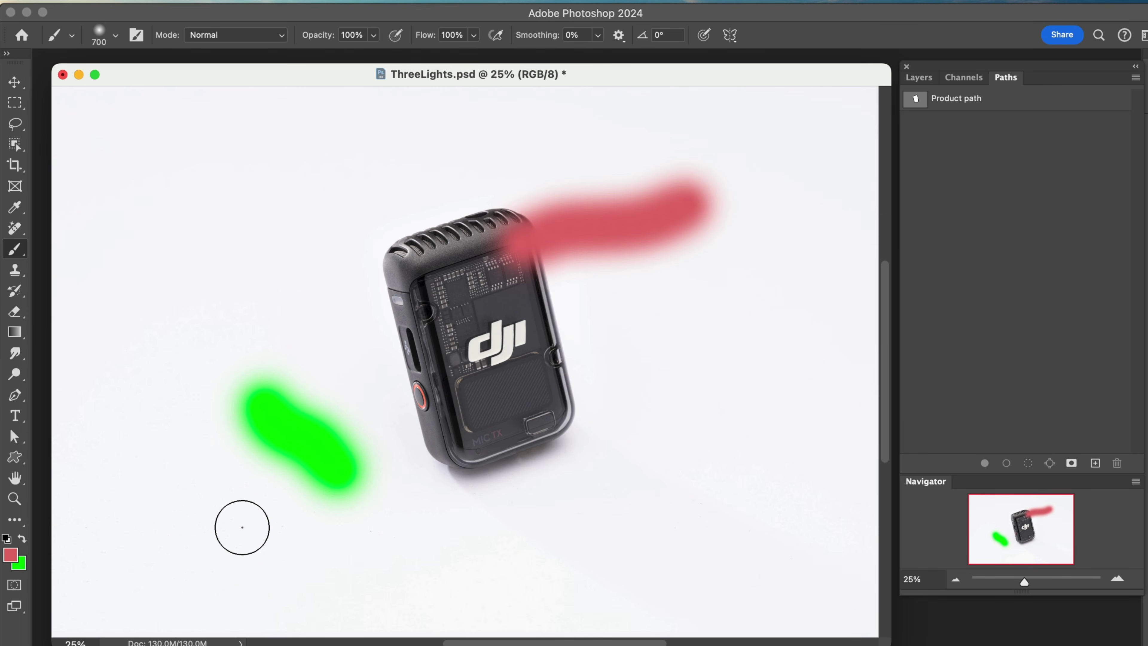
Swap the foreground and background colors between strokes, painting one green stroke and a red V shape over the existing green stroke.
key(x)
drag(259, 503, 320, 396)
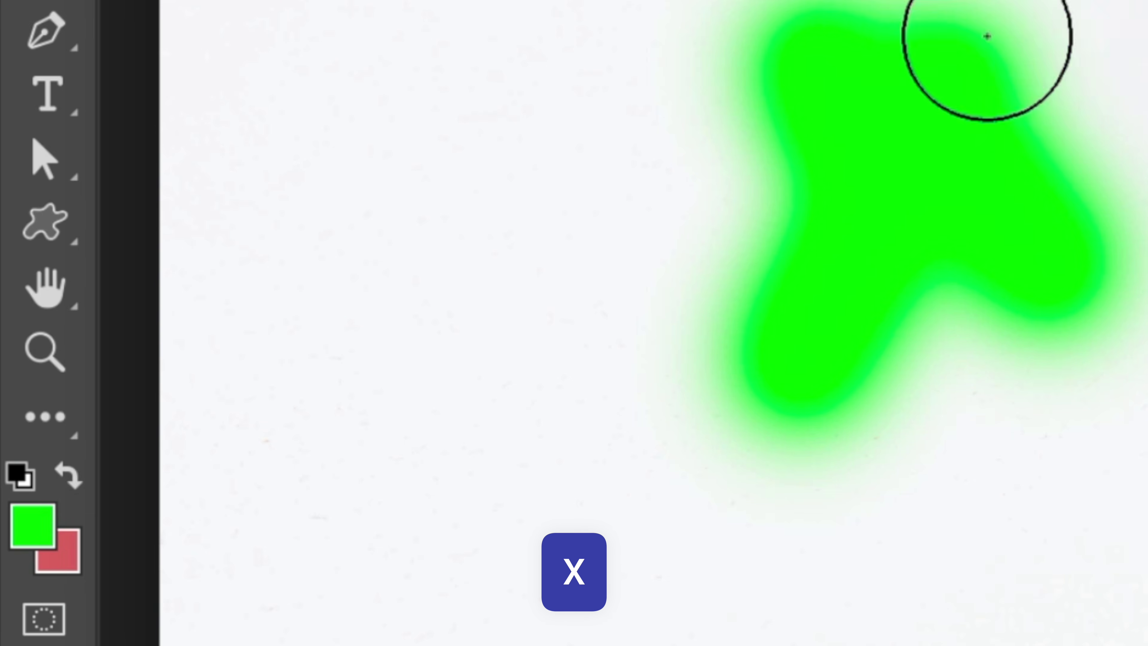
key(x)
drag(988, 36, 861, 187)
drag(618, 43, 867, 202)
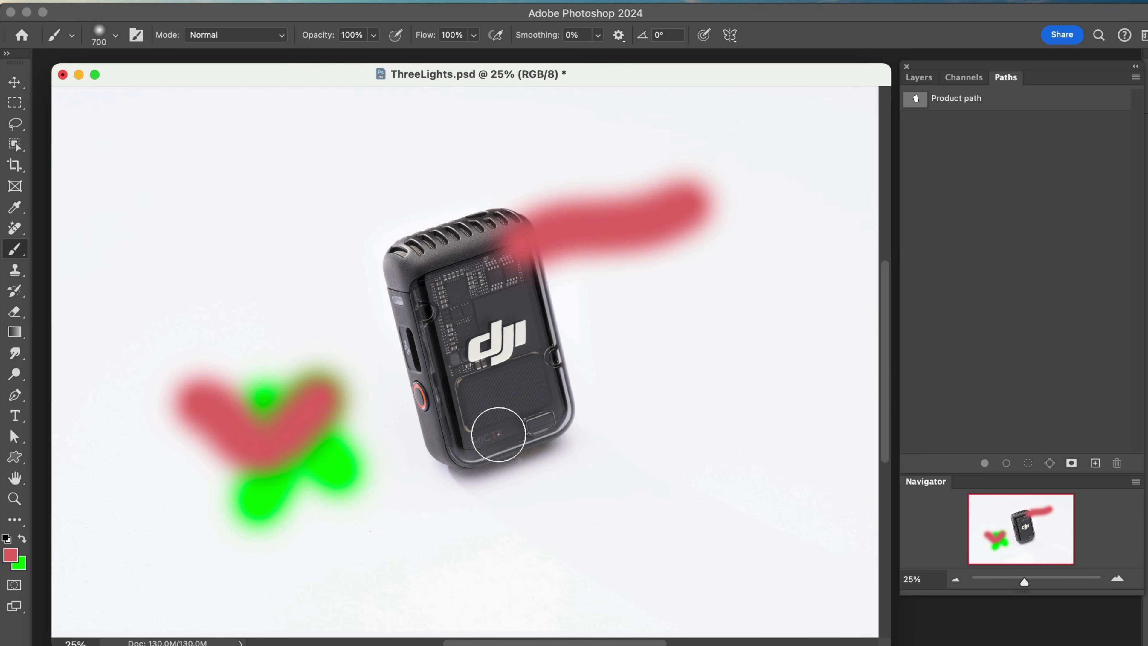
Reset the foreground and background colors to the default black and white, and swap them.
key(d)
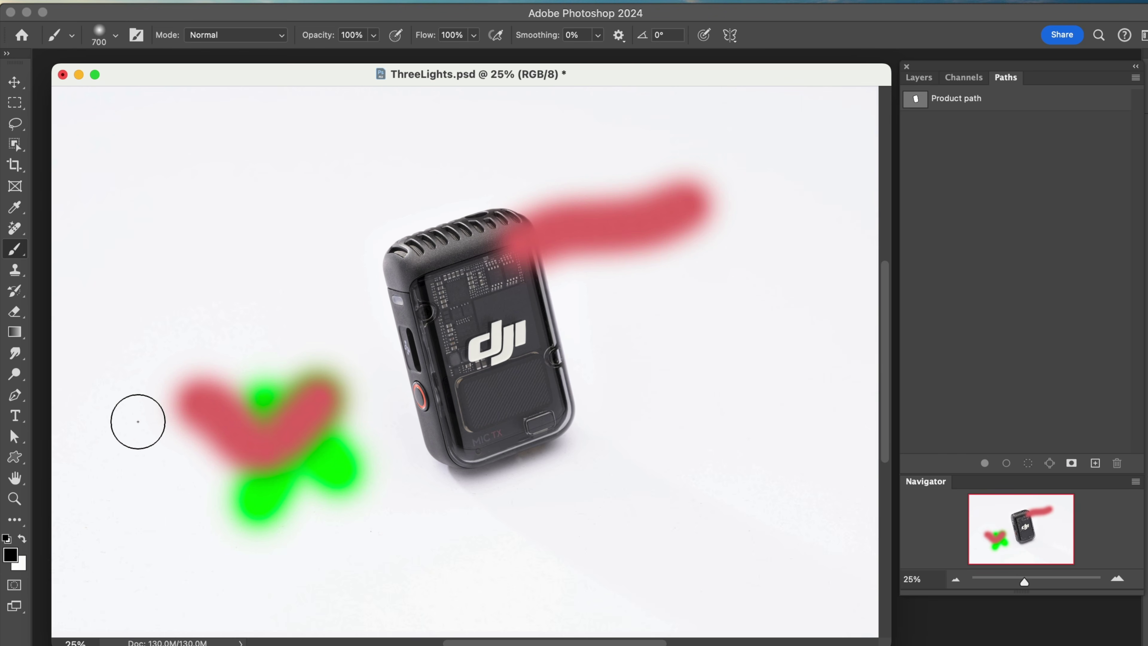
key(x)
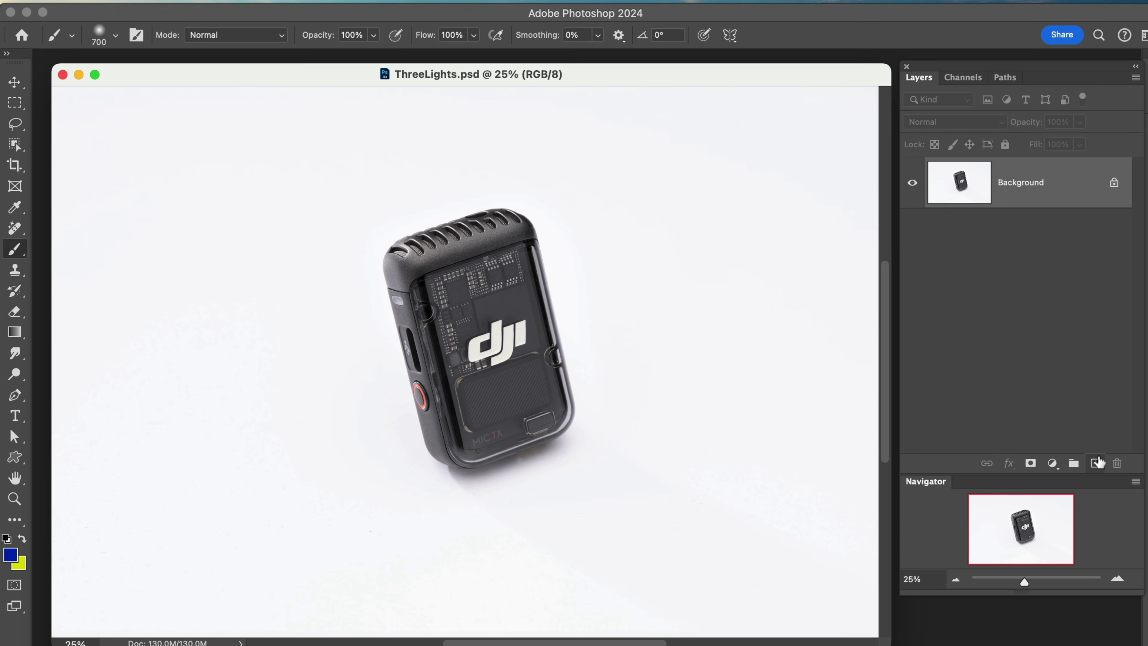
Add a new layer above the Background, fill it with the blue foreground color at 100% opacity using Fill, and undo the fill.
click(1095, 462)
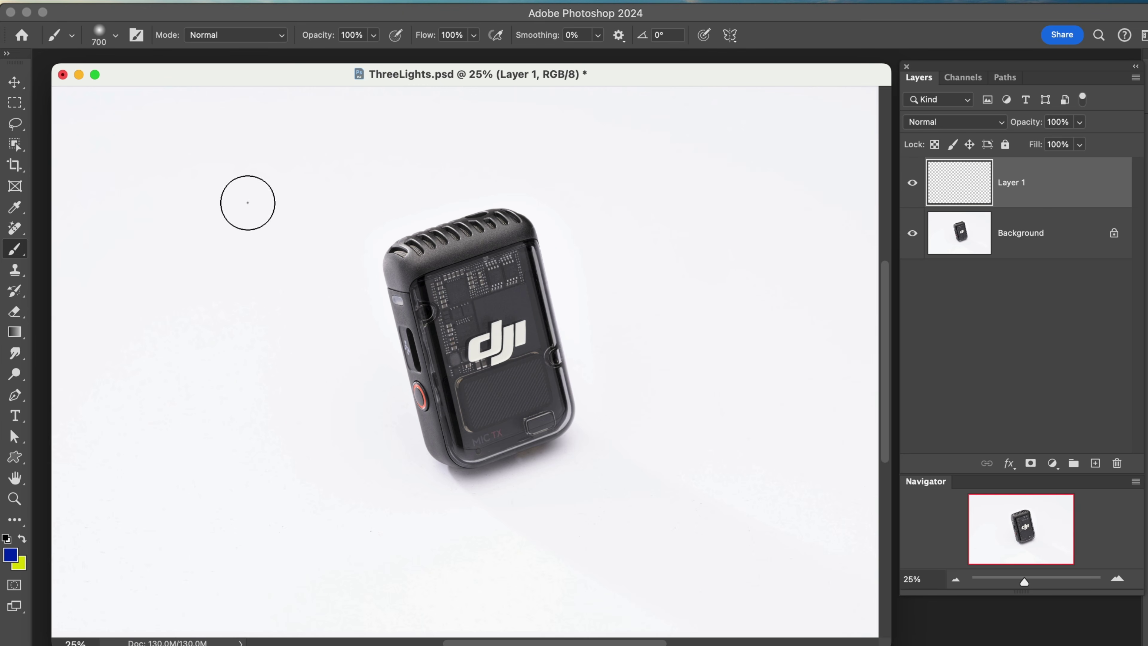
click(211, 0)
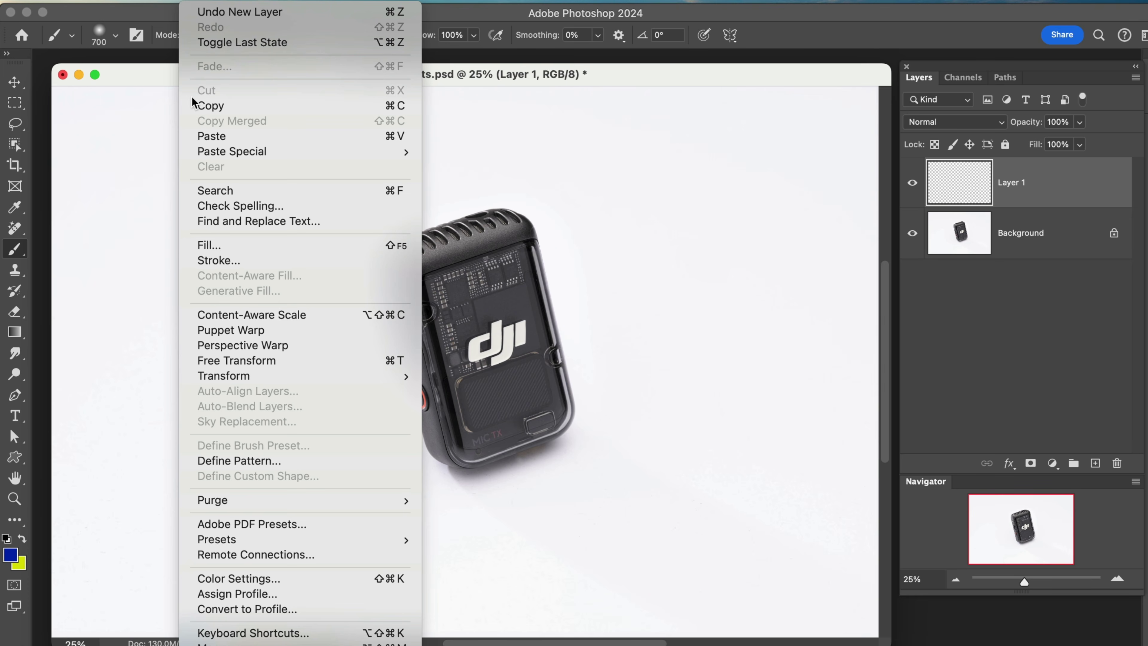
click(215, 245)
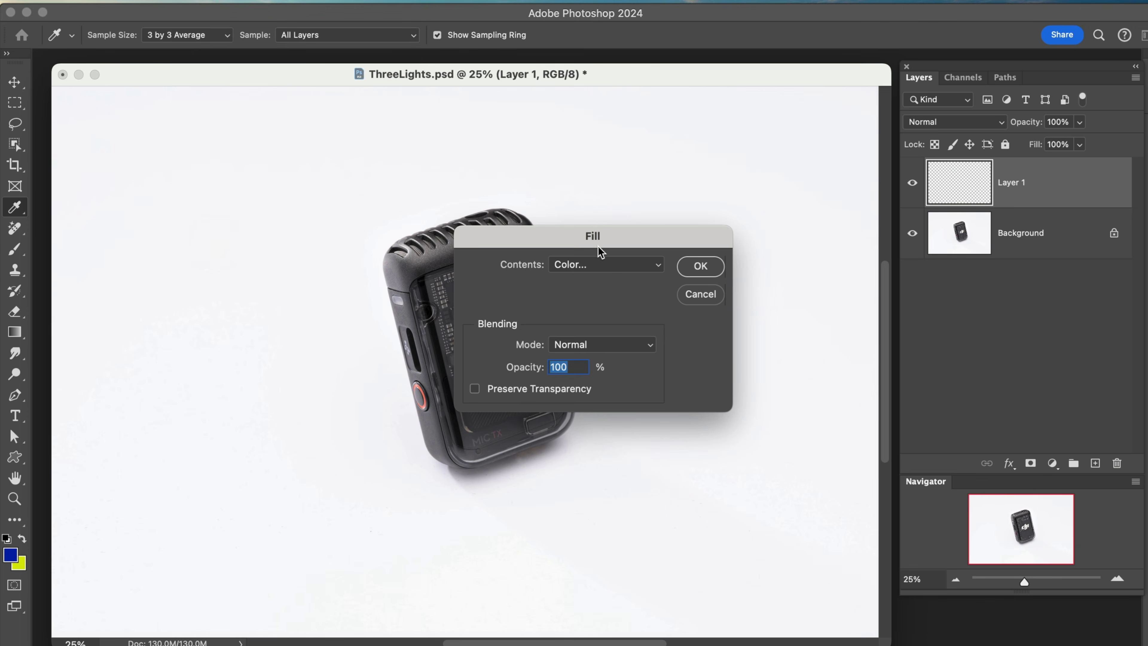
click(582, 263)
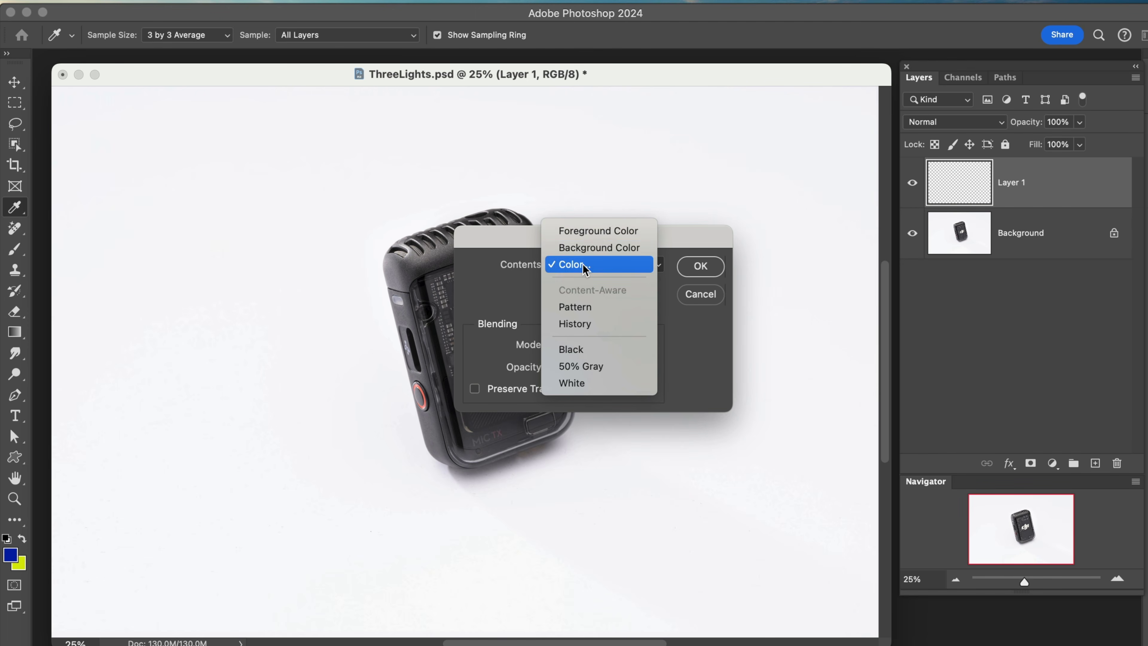
click(594, 232)
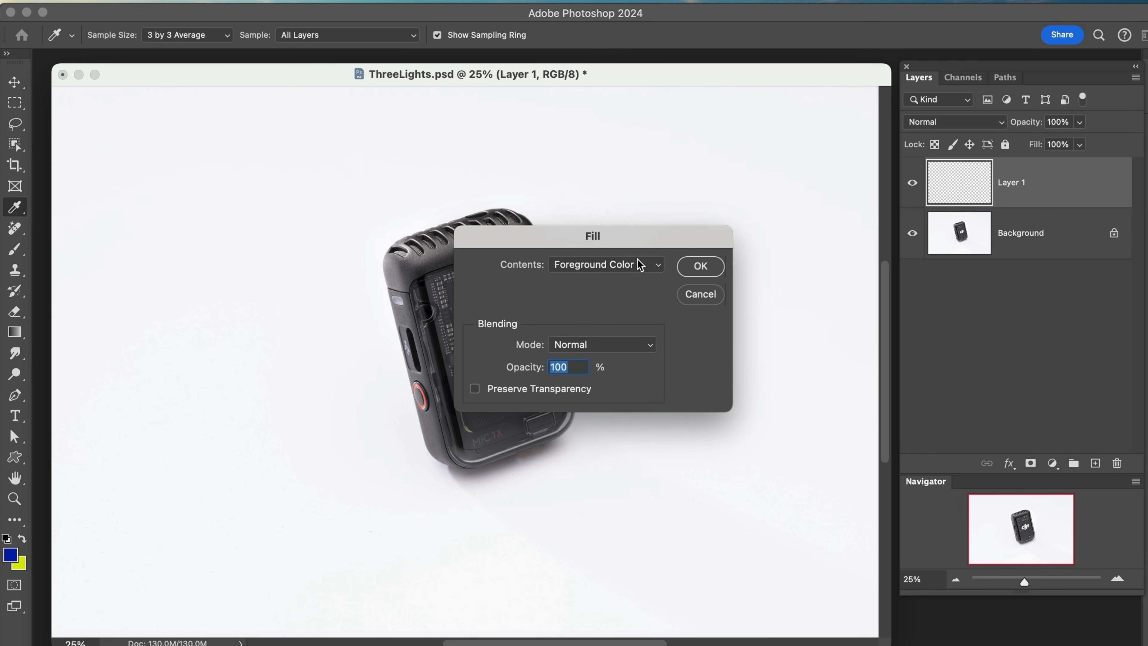
click(705, 269)
key(b)
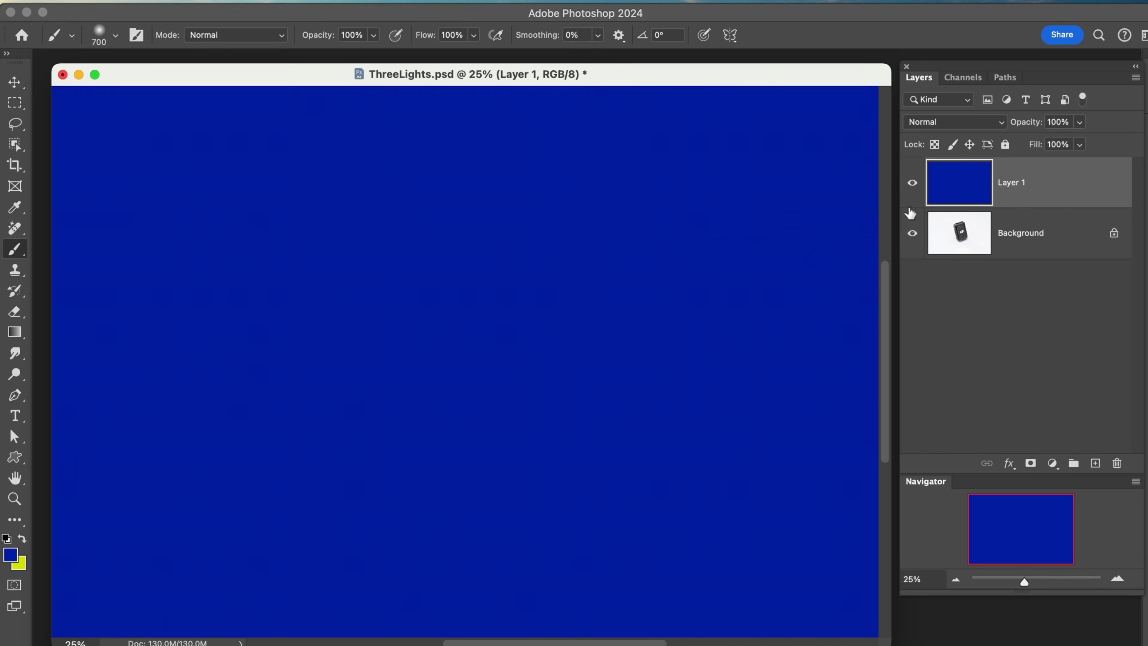
key(super+z)
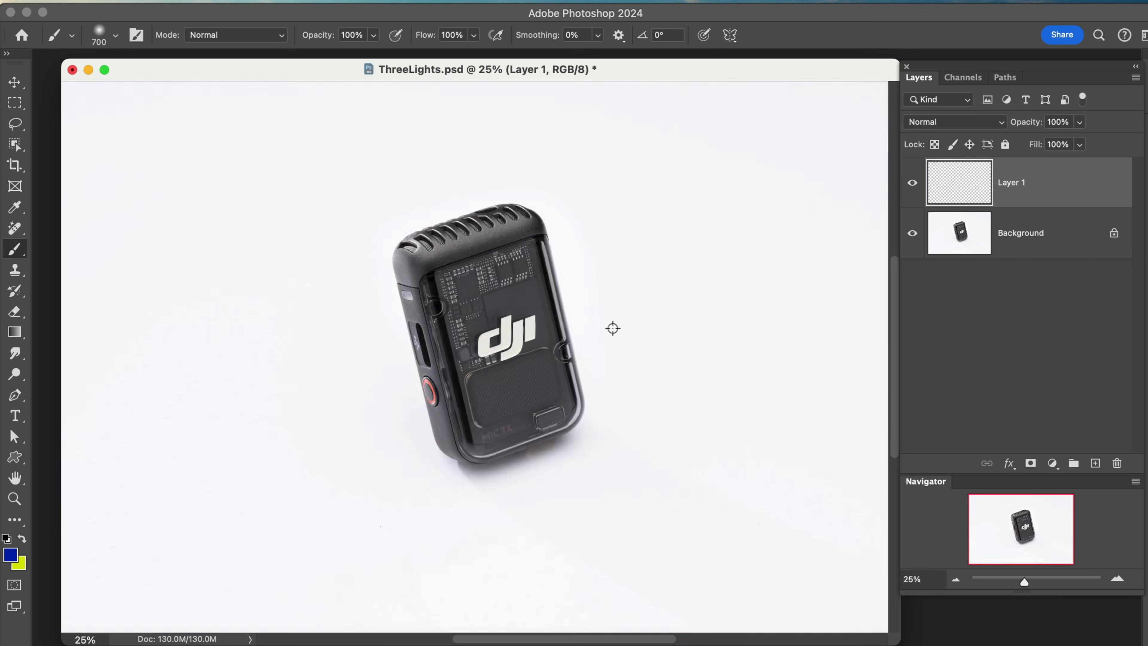
Try filling the empty Layer 1 with the blue foreground color and the yellow background color, undoing each fill.
key(alt+BackSpace)
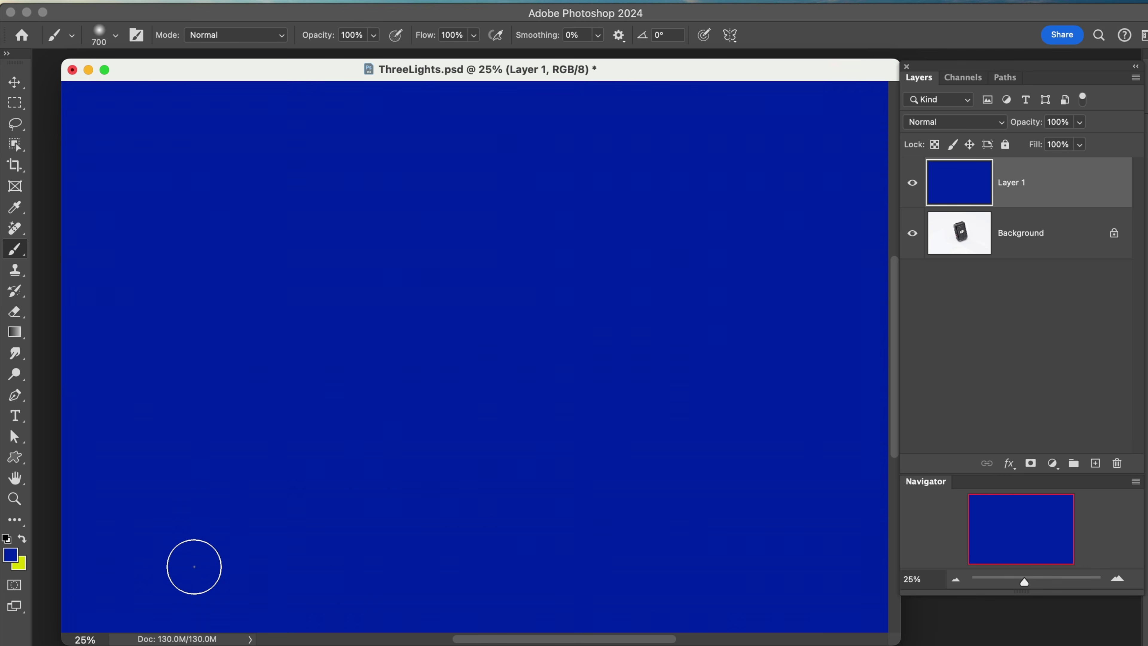
key(super+z)
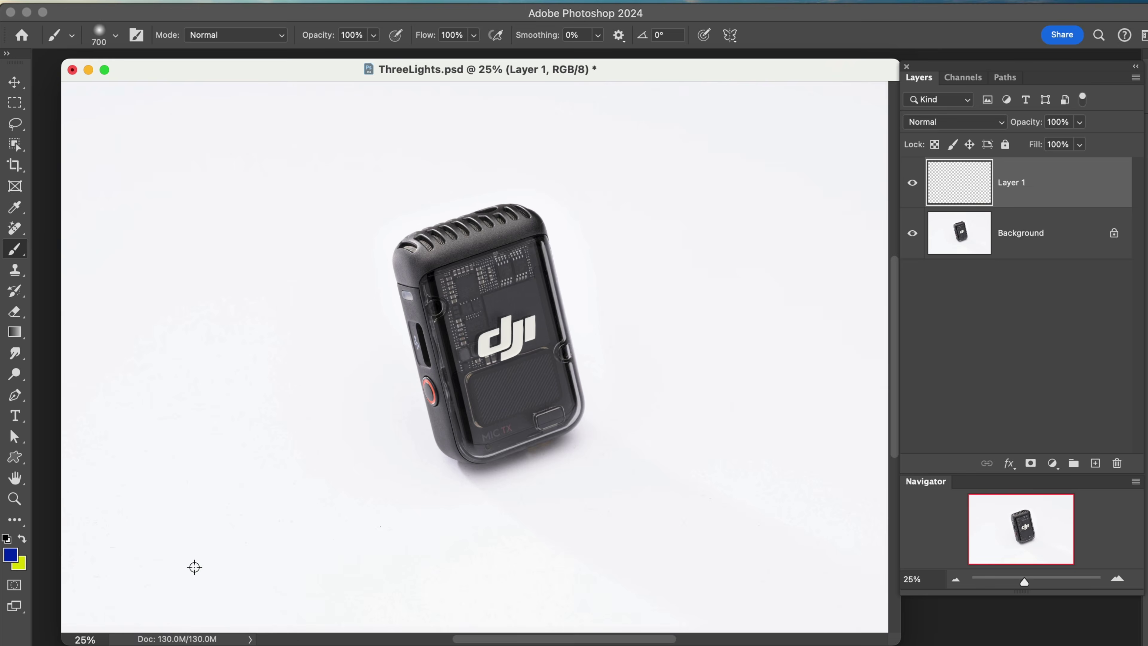
key(alt+Delete)
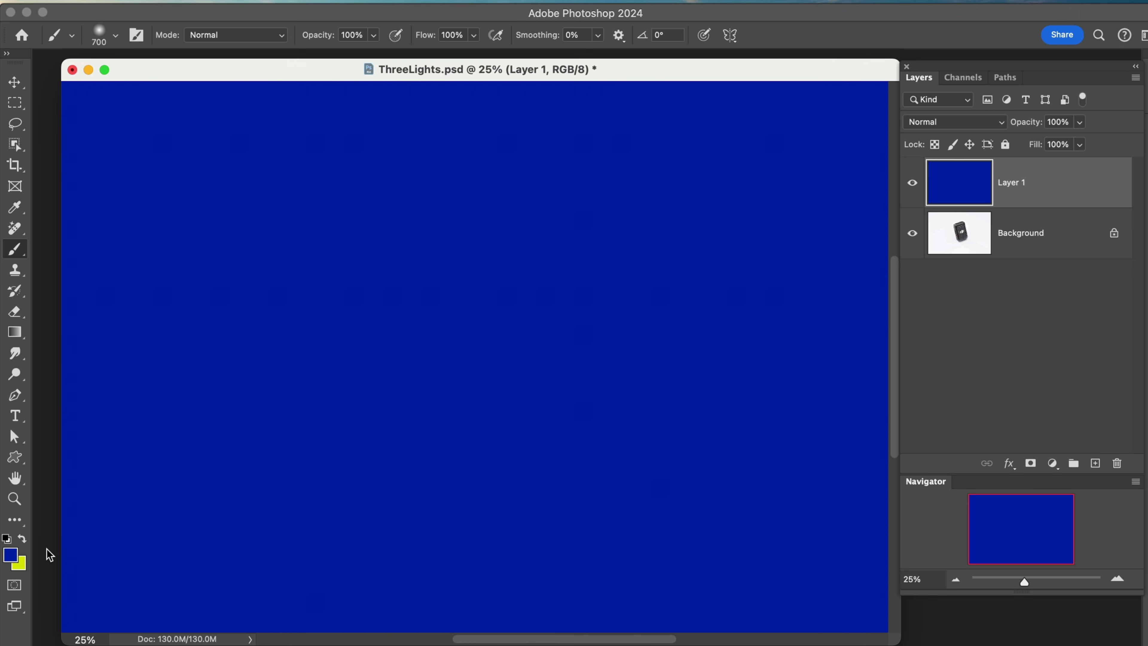
key(super+z)
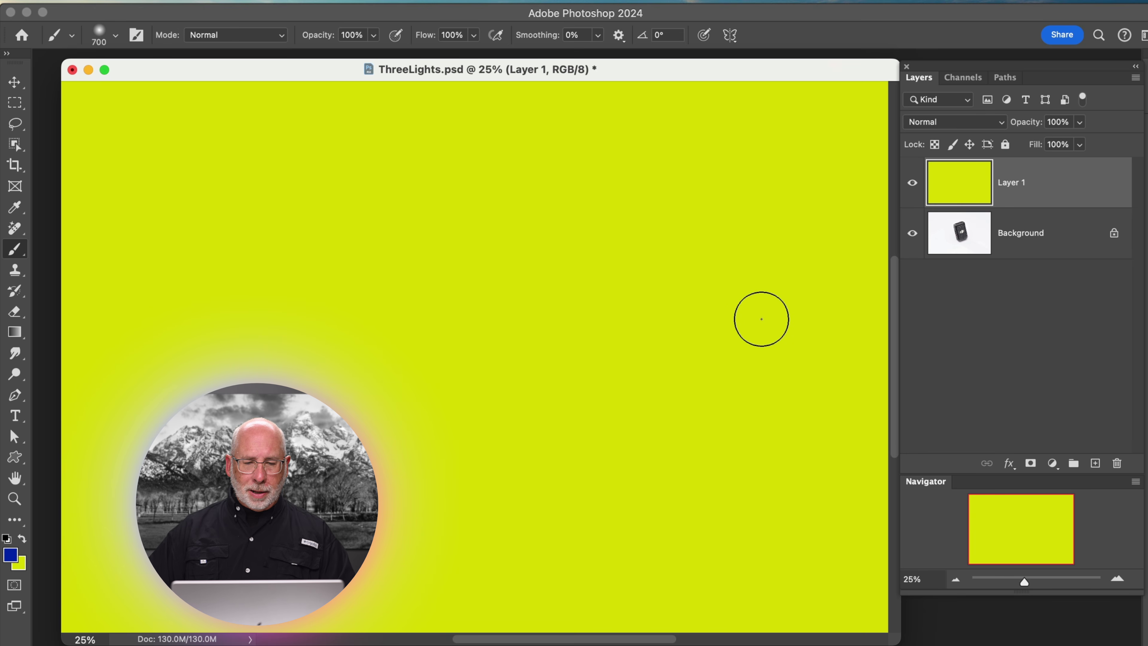
key(super+z)
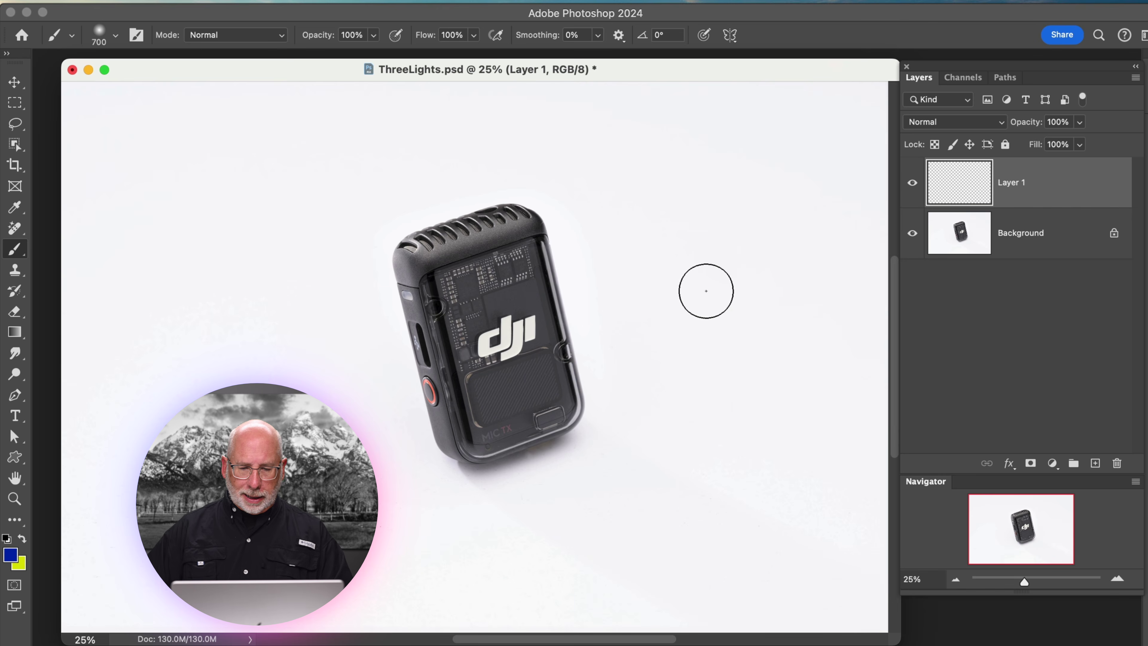
Select a rectangle on the white background beside the microphone's upper left and fill it with the blue foreground color on Layer 1.
click(15, 102)
drag(264, 268, 319, 357)
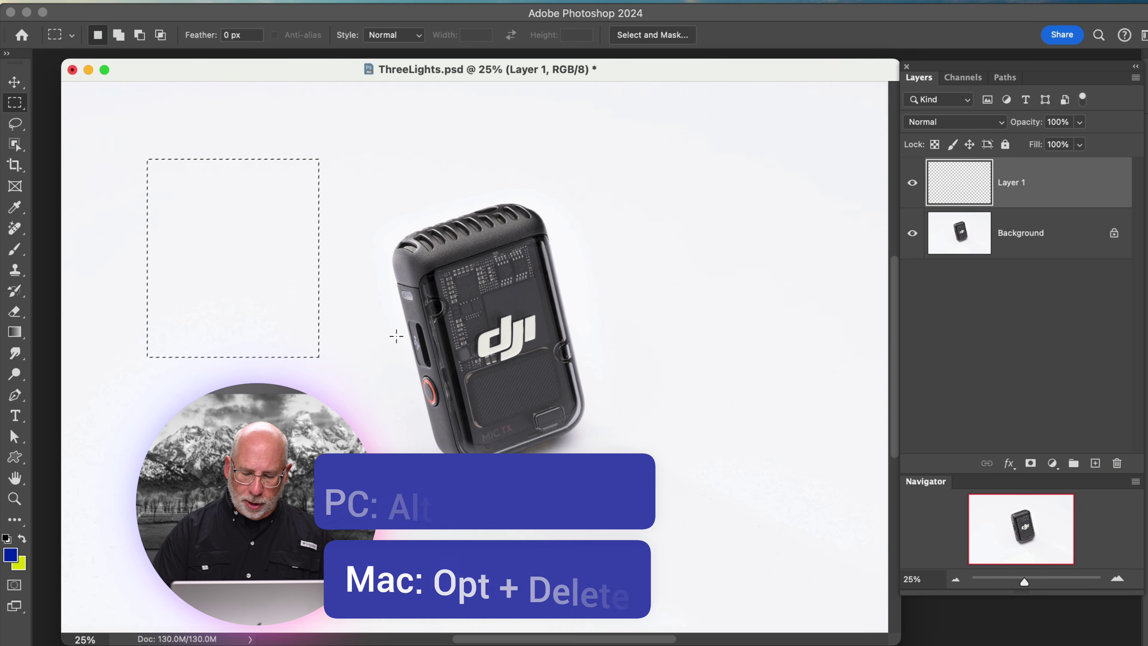
key(alt+BackSpace)
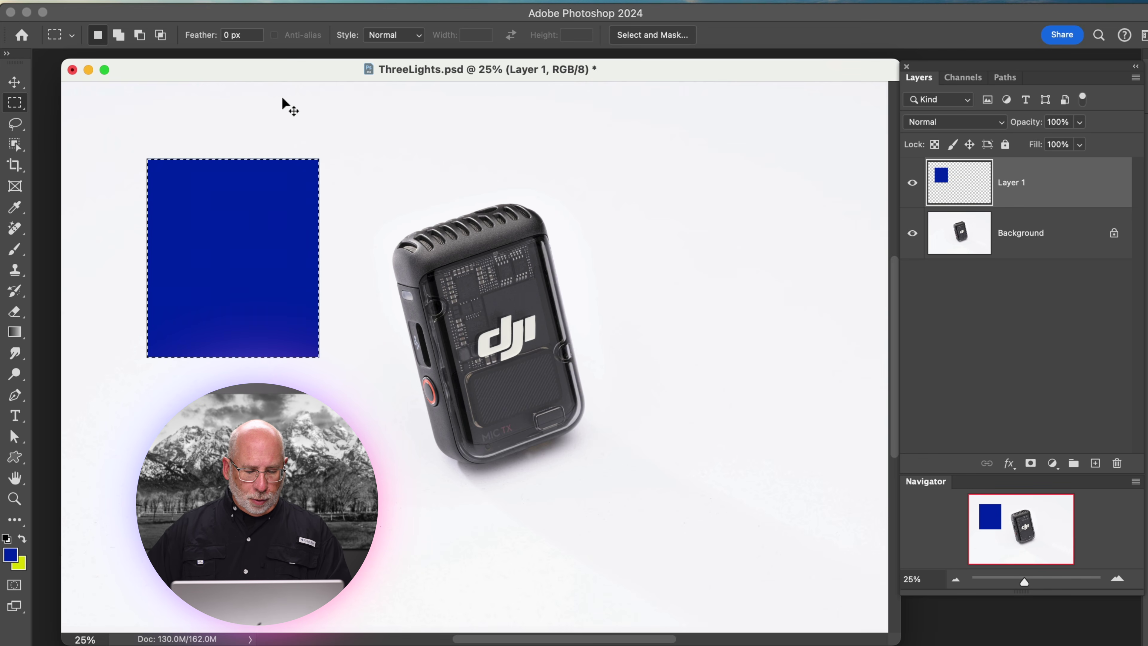
Clear the fill inside the rectangular selection and refill it with the background color, followed by the foreground color.
key(Delete)
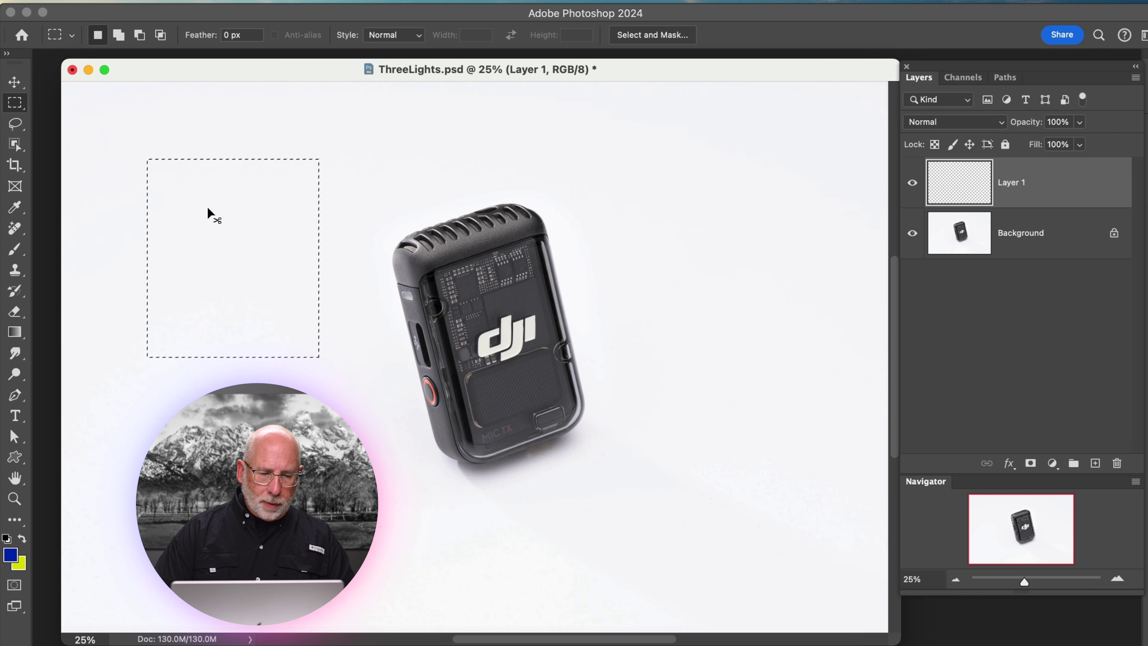
key(super+BackSpace)
key(alt+BackSpace)
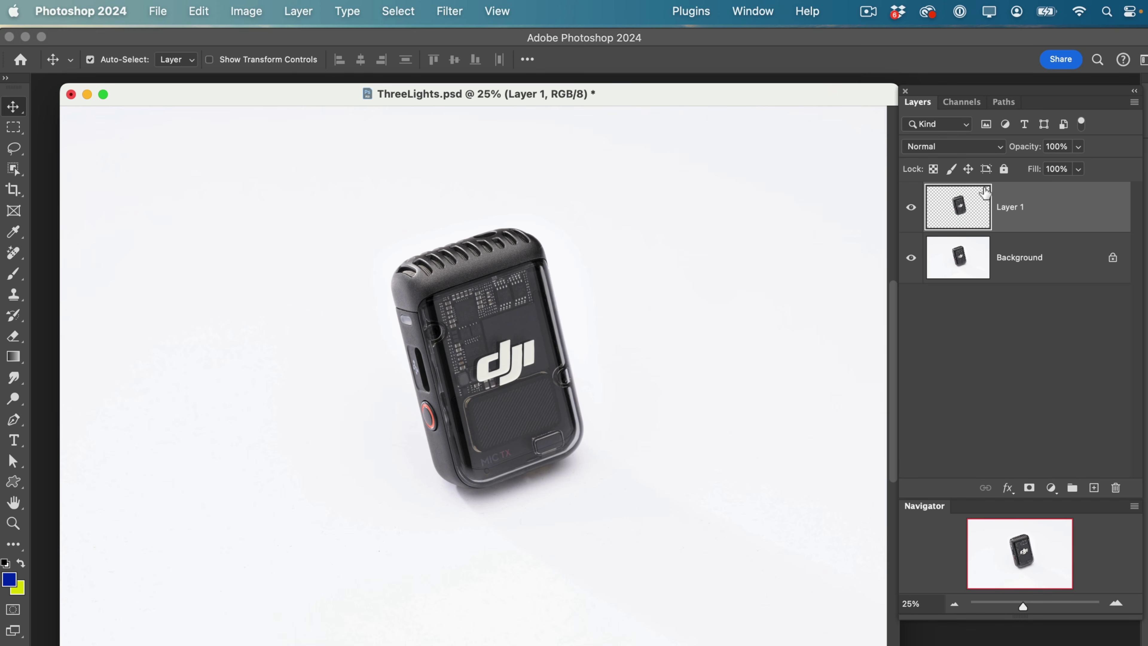
Hide and show the Background layer to inspect the microphone cutout on Layer 1, and look through the available Transform operations.
click(910, 257)
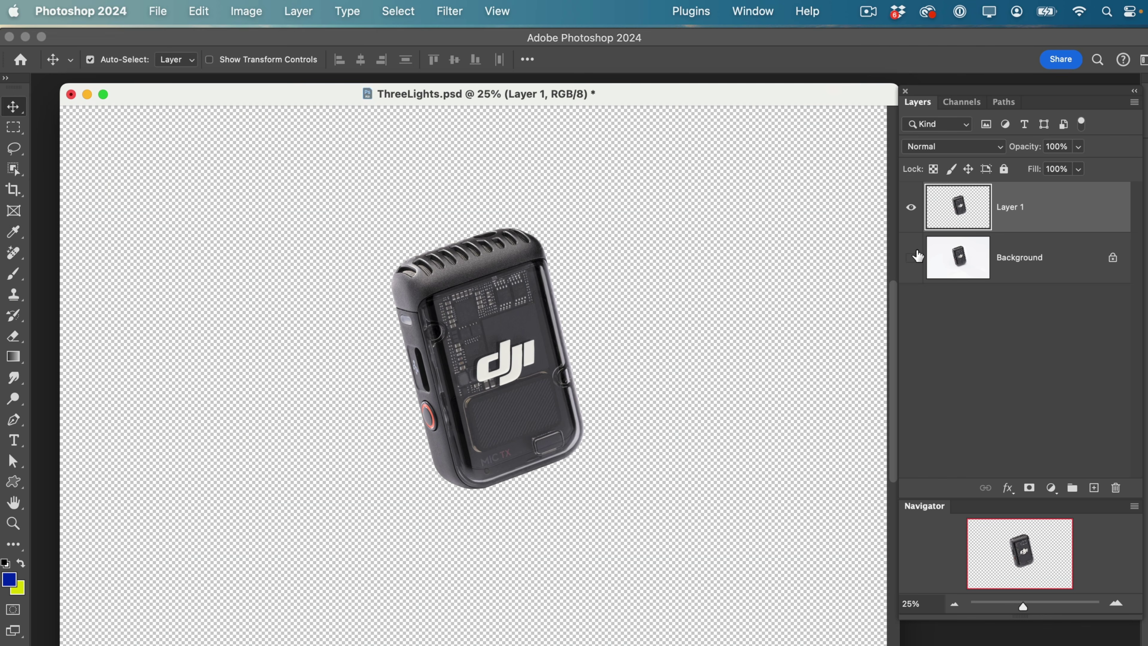
click(911, 258)
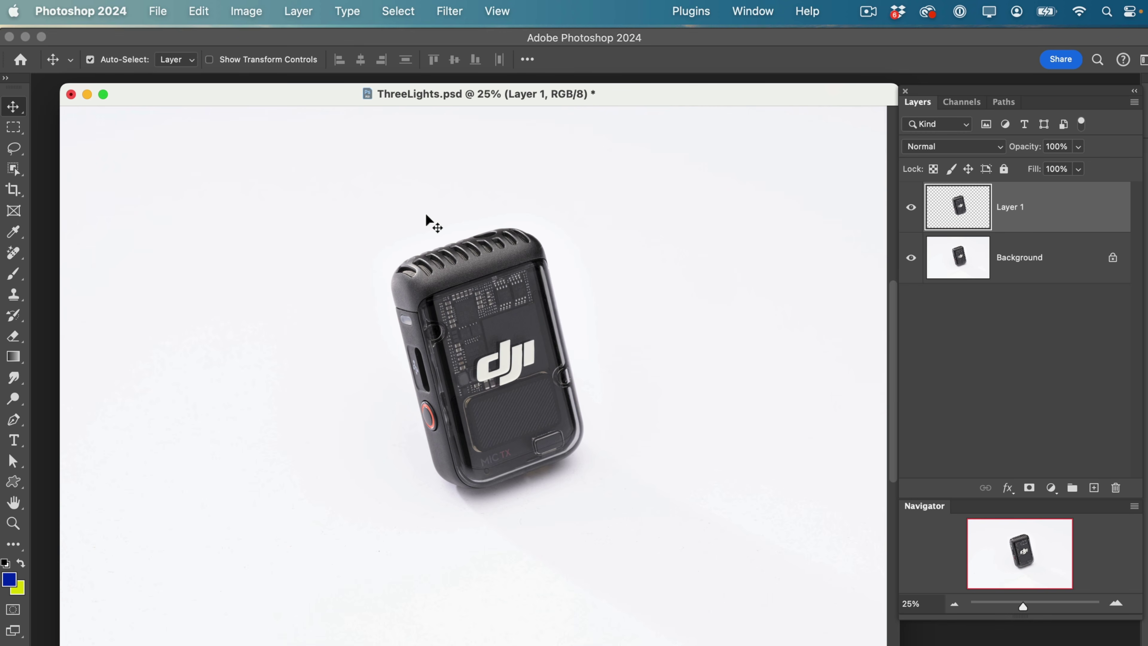
click(206, 14)
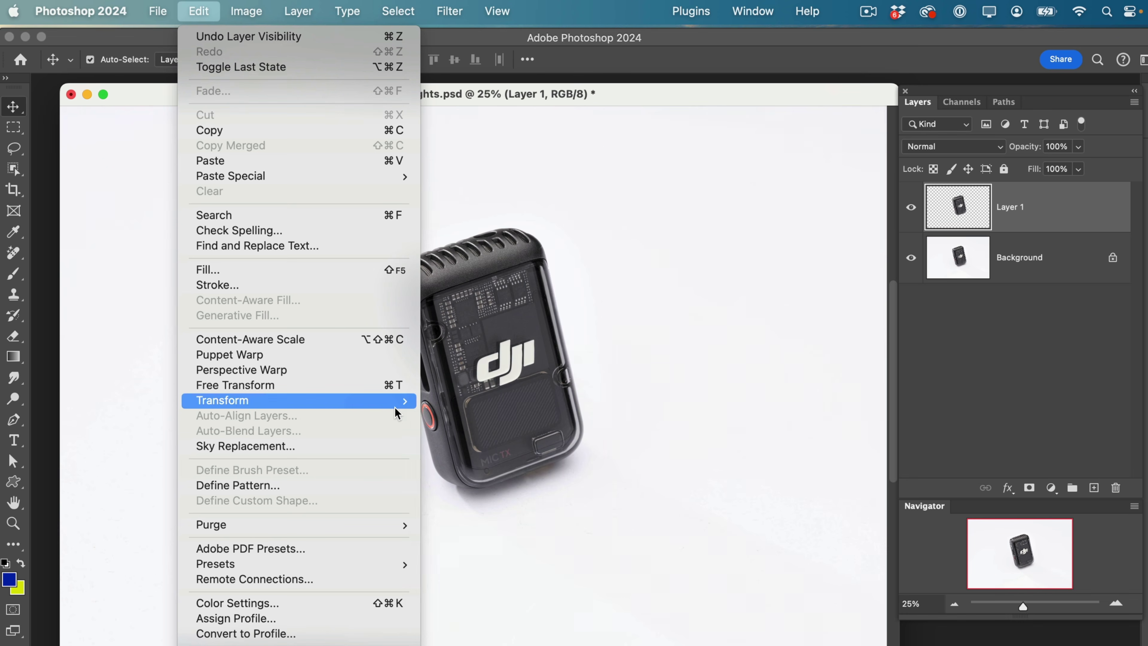
mouse_move(397, 405)
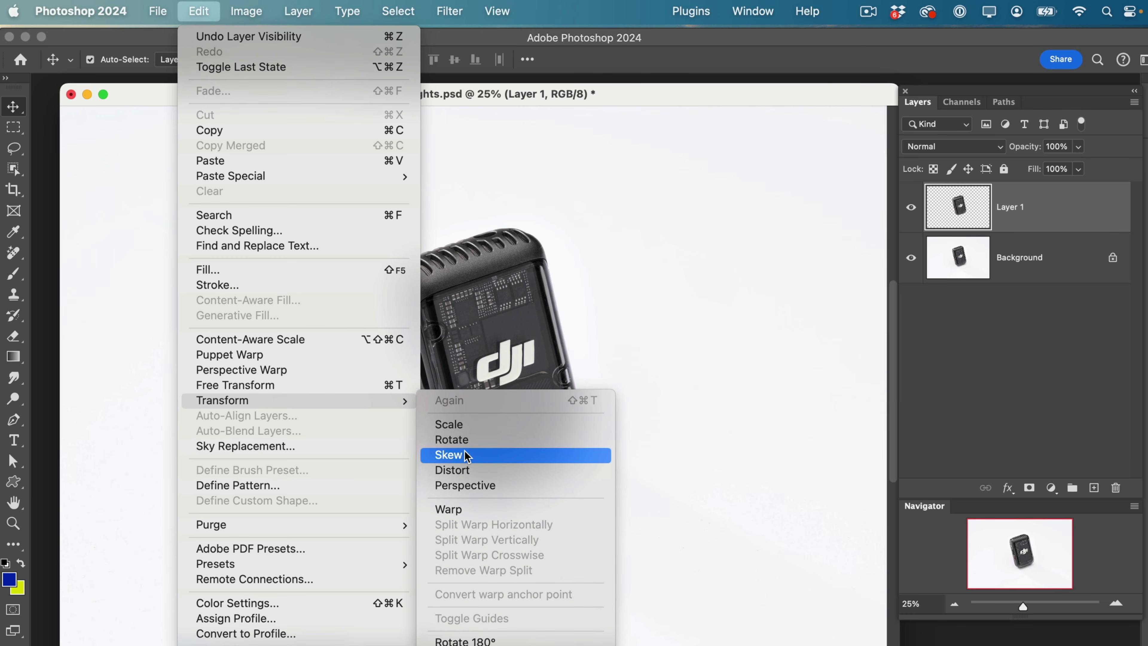
click(651, 100)
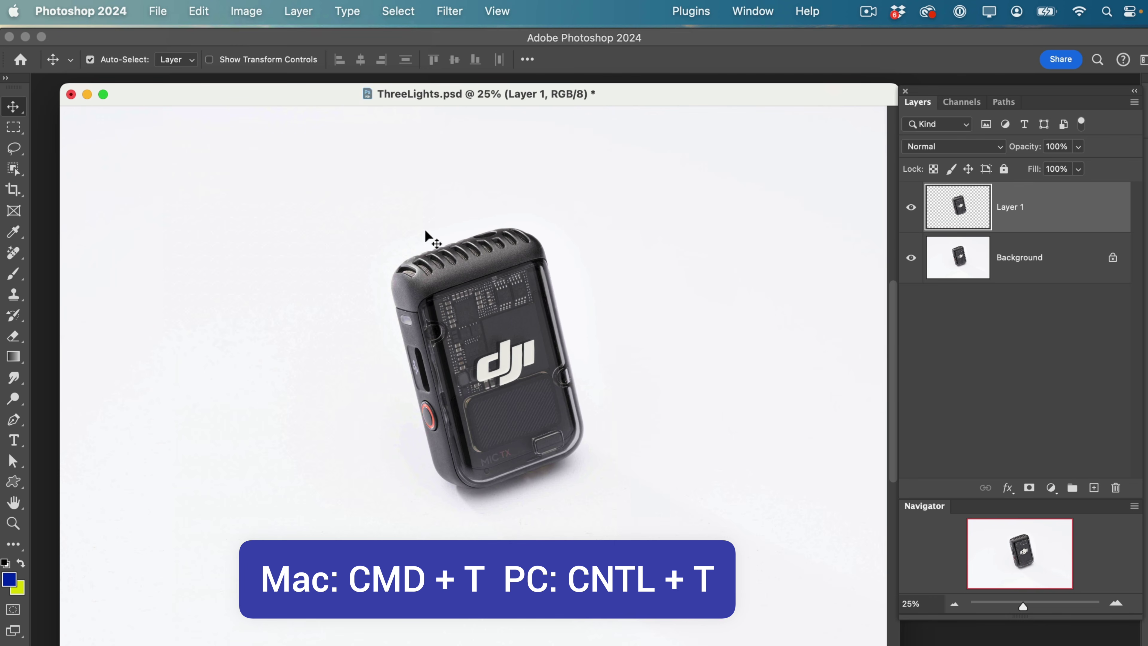
Free Transform the microphone on Layer 1: scale it to about 120.56%, rotate it about 23.78°, and move it right of the original.
key(super+t)
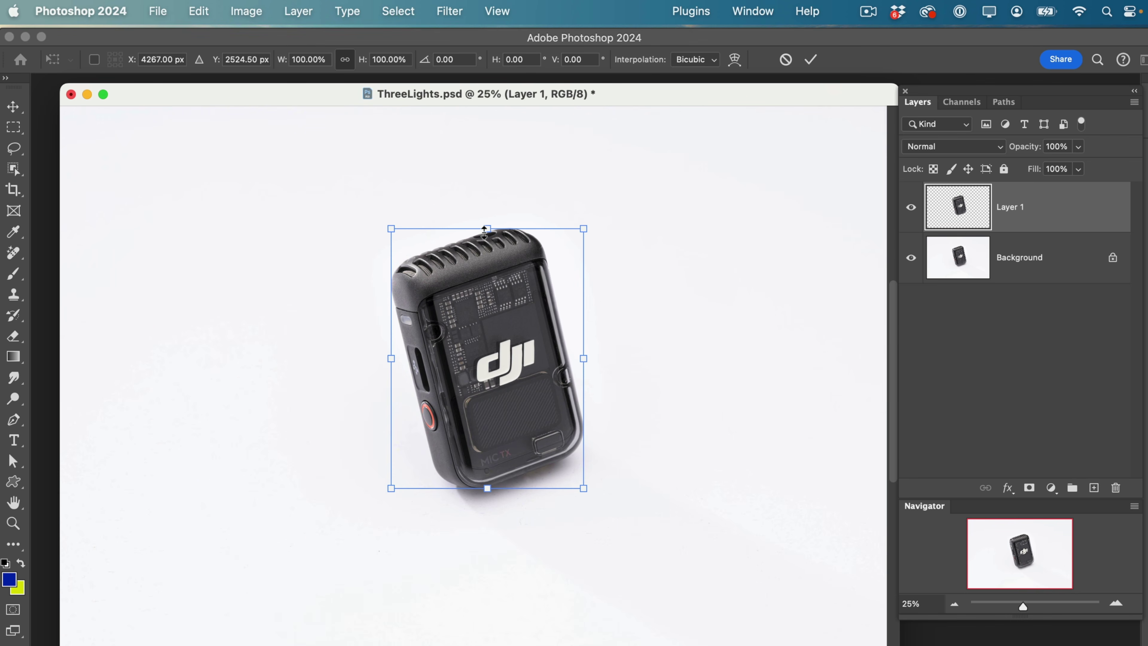
drag(393, 224, 334, 186)
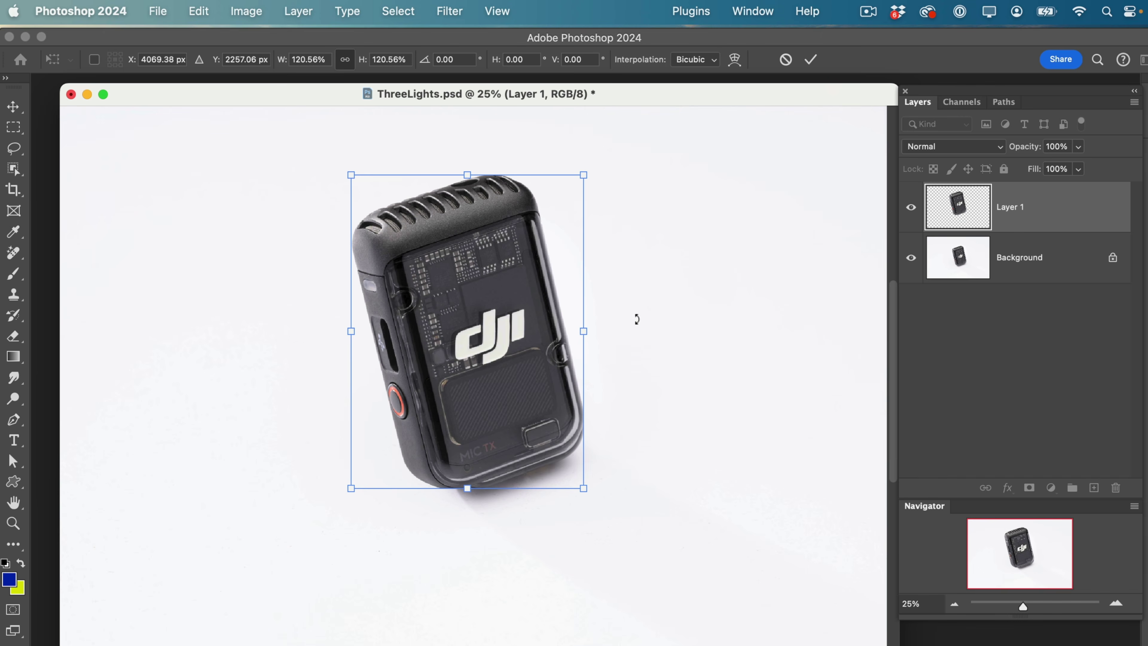
drag(626, 248, 624, 313)
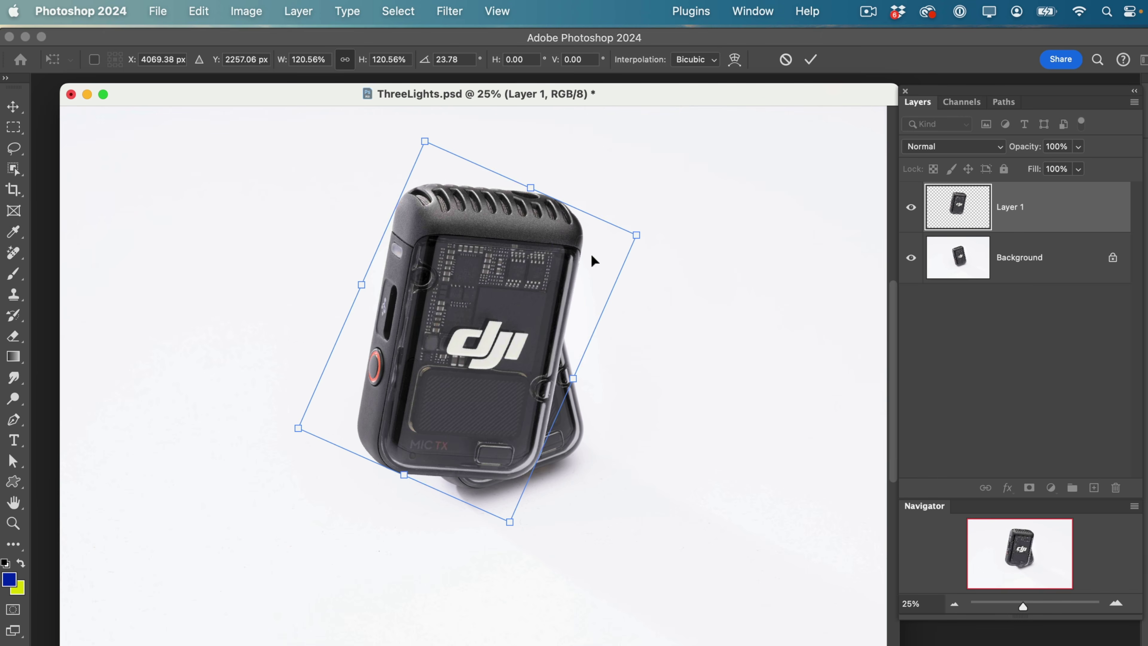
drag(510, 284, 698, 296)
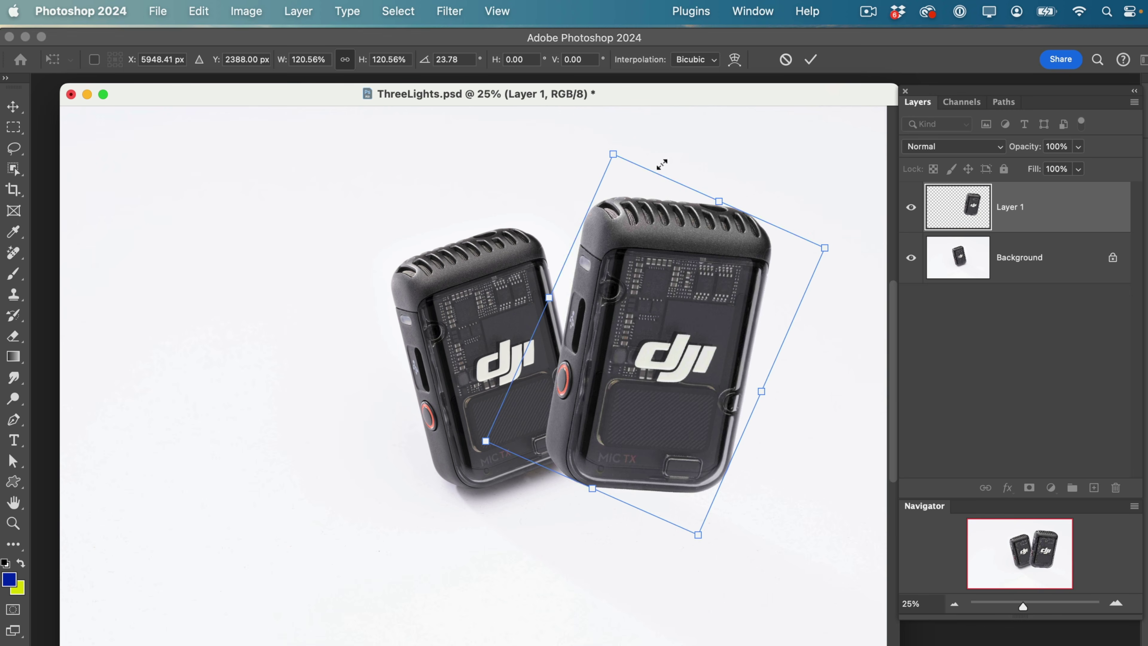
Readjust the microphone copy's transform to a scale of about 112.64% and a rotation of about -7.96°, keeping it beside the original.
drag(650, 136, 562, 141)
drag(775, 191, 740, 195)
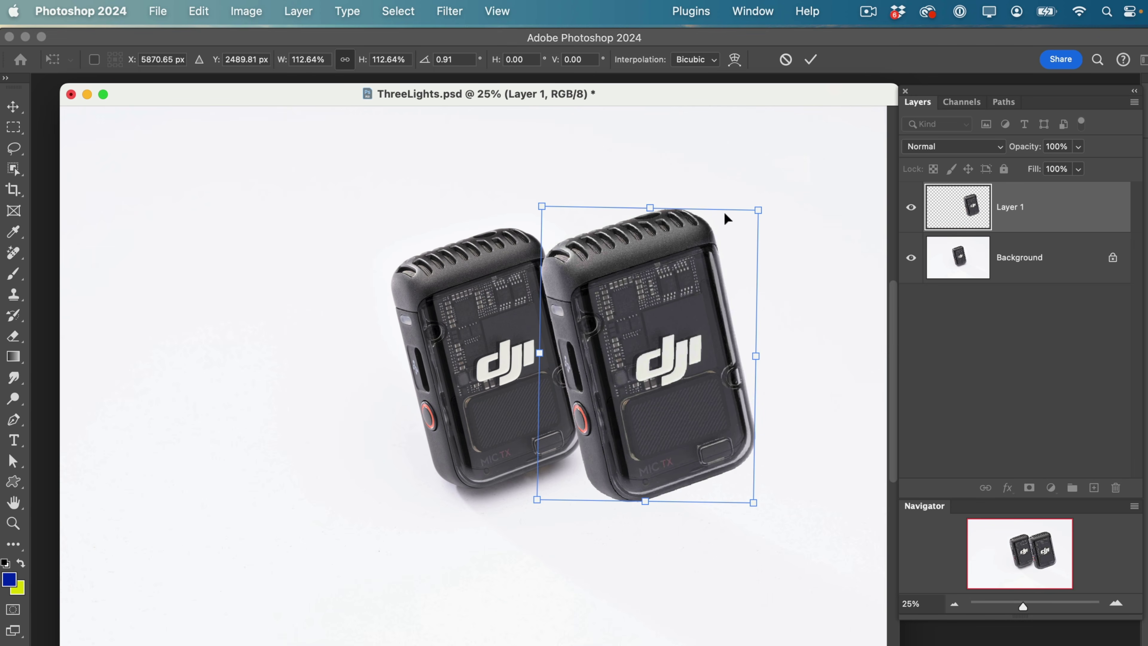
drag(776, 223, 761, 195)
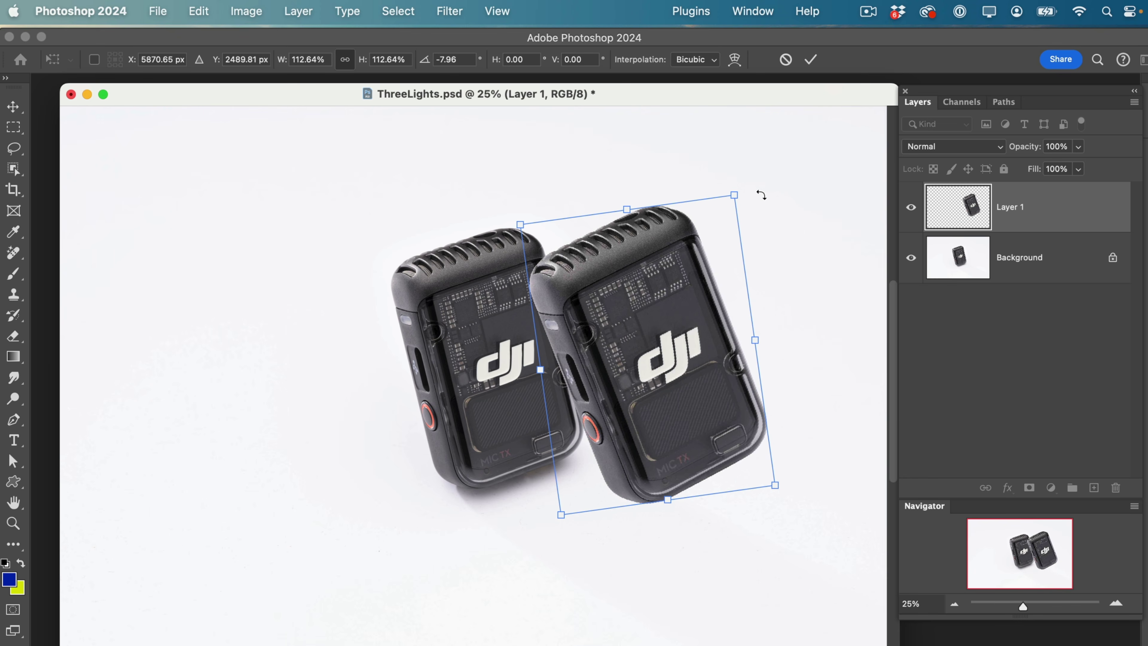
Distort the microphone copy: squash it from its top edge, undo that change, and pull its upper-left corner outward.
right_click(633, 253)
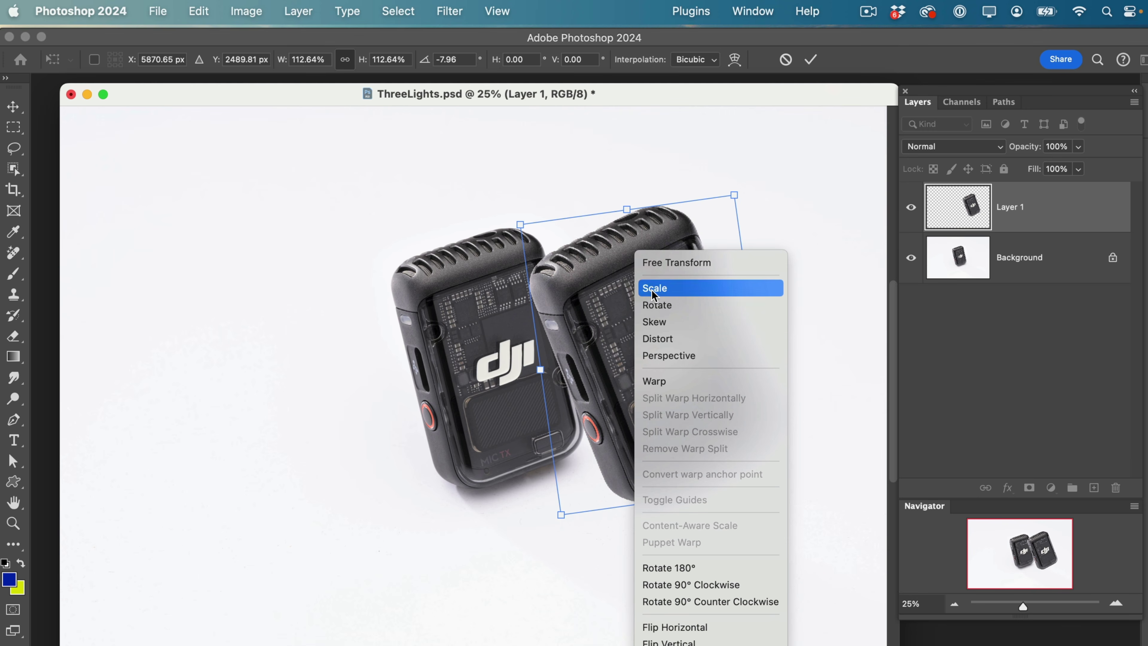
click(655, 343)
drag(629, 213, 604, 357)
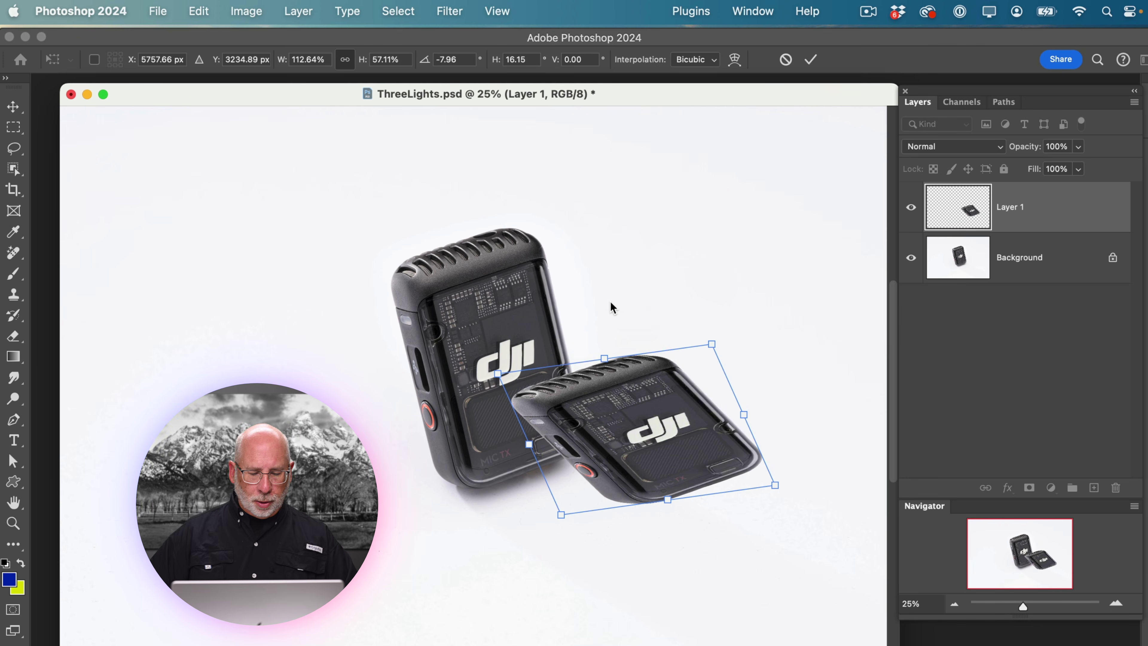
key(super+z)
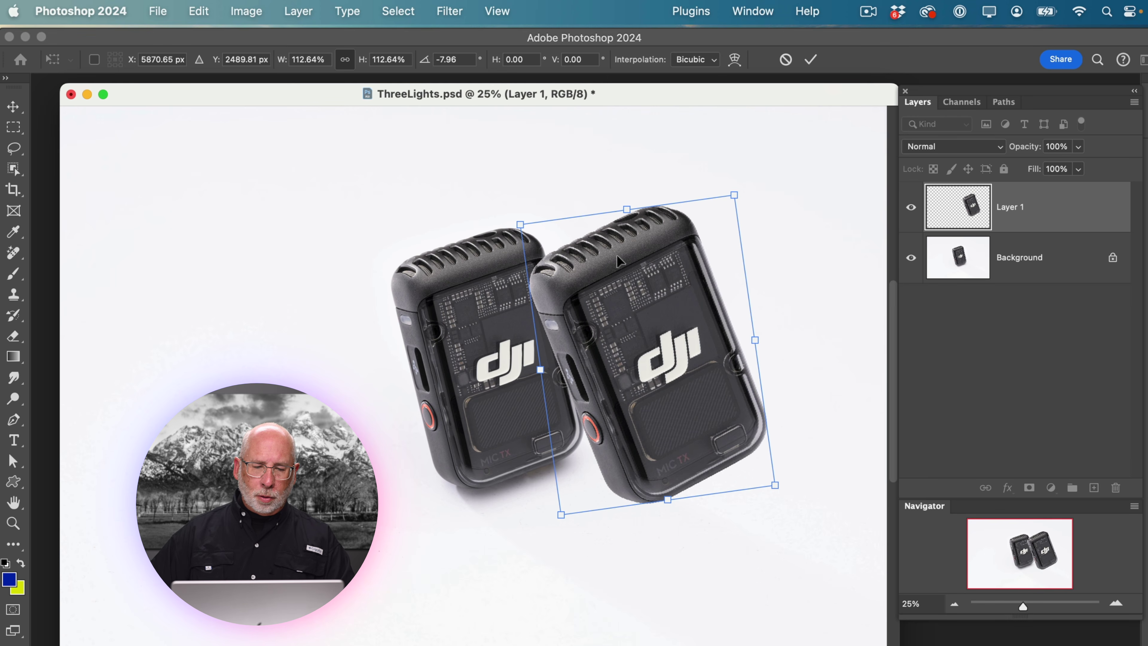
drag(519, 224, 443, 197)
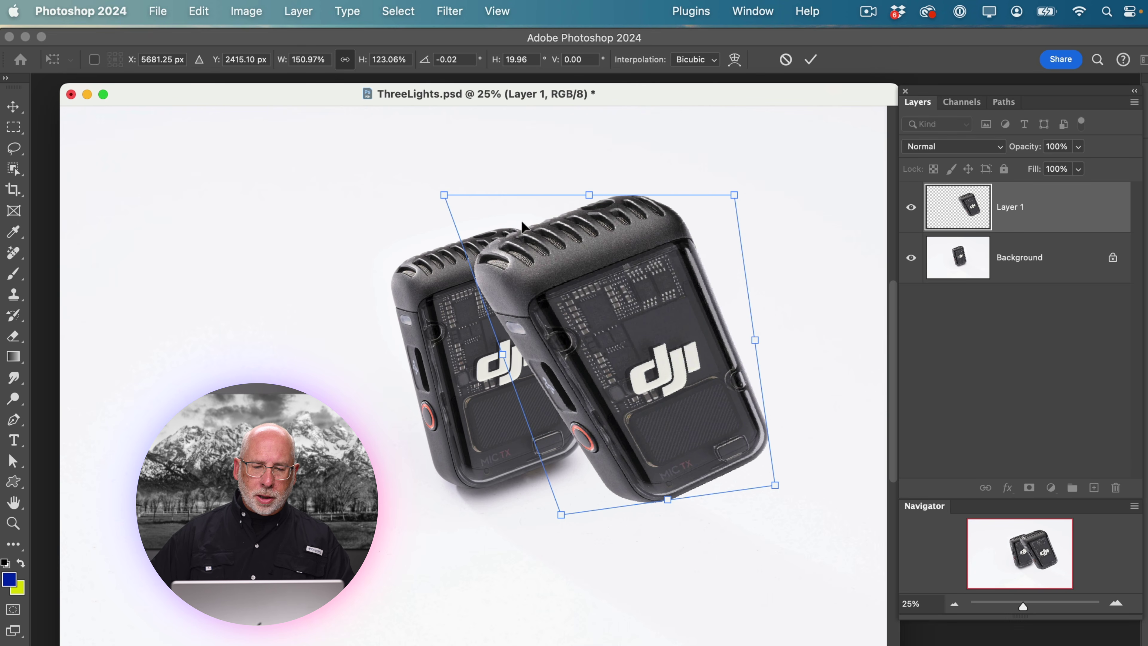
Skew the microphone copy by shifting its top edge horizontally to the right.
right_click(600, 251)
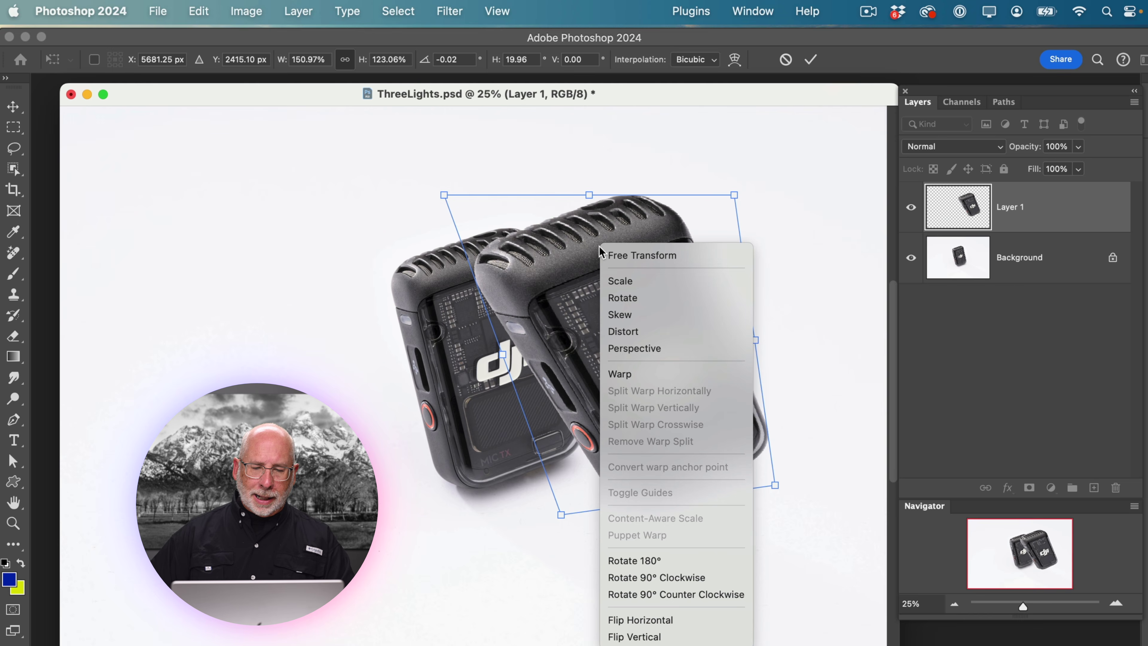
click(623, 316)
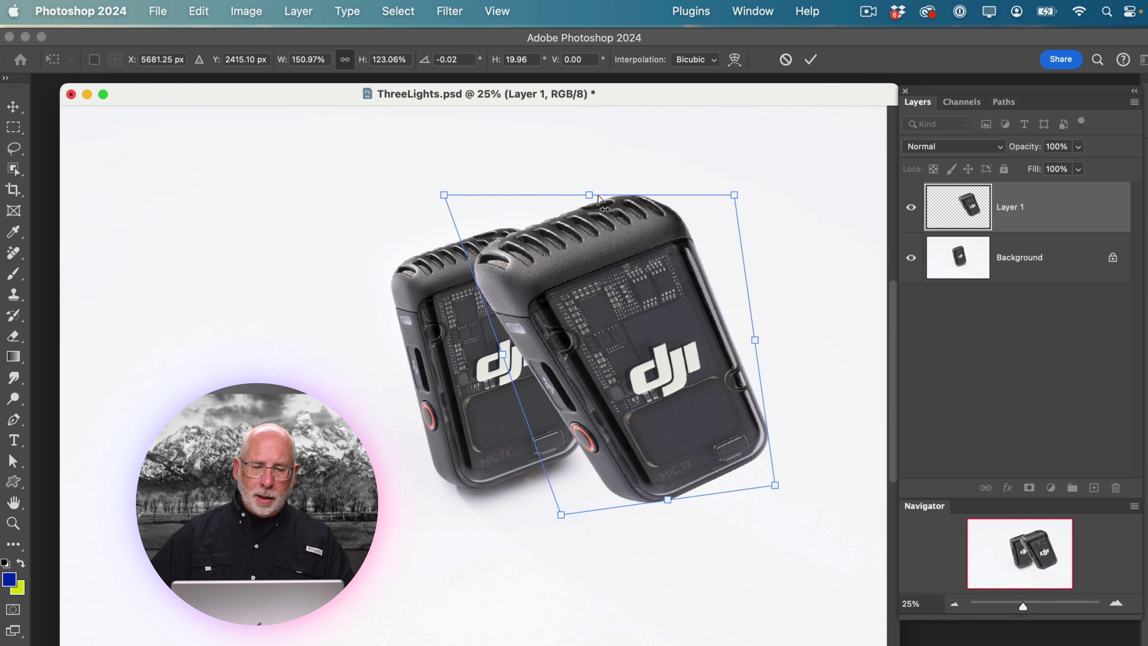
drag(593, 197, 746, 197)
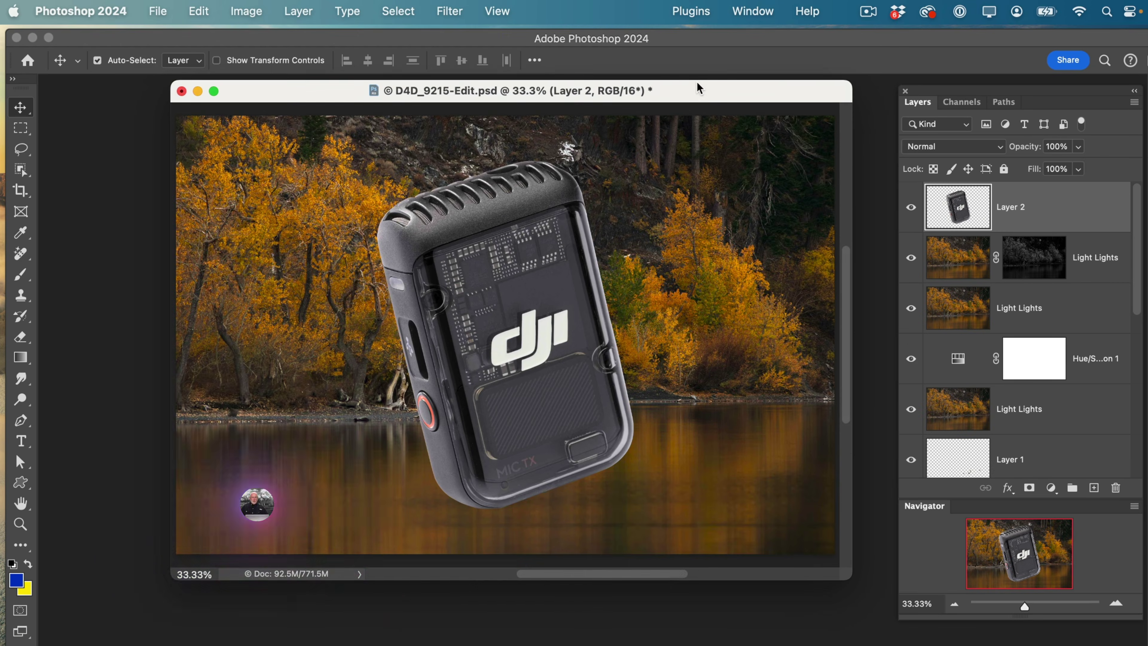
In D4D_9215-Edit.psd, add a Levels adjustment layer above Layer 2 with a black input level of 66, and delete it.
drag(696, 86, 698, 105)
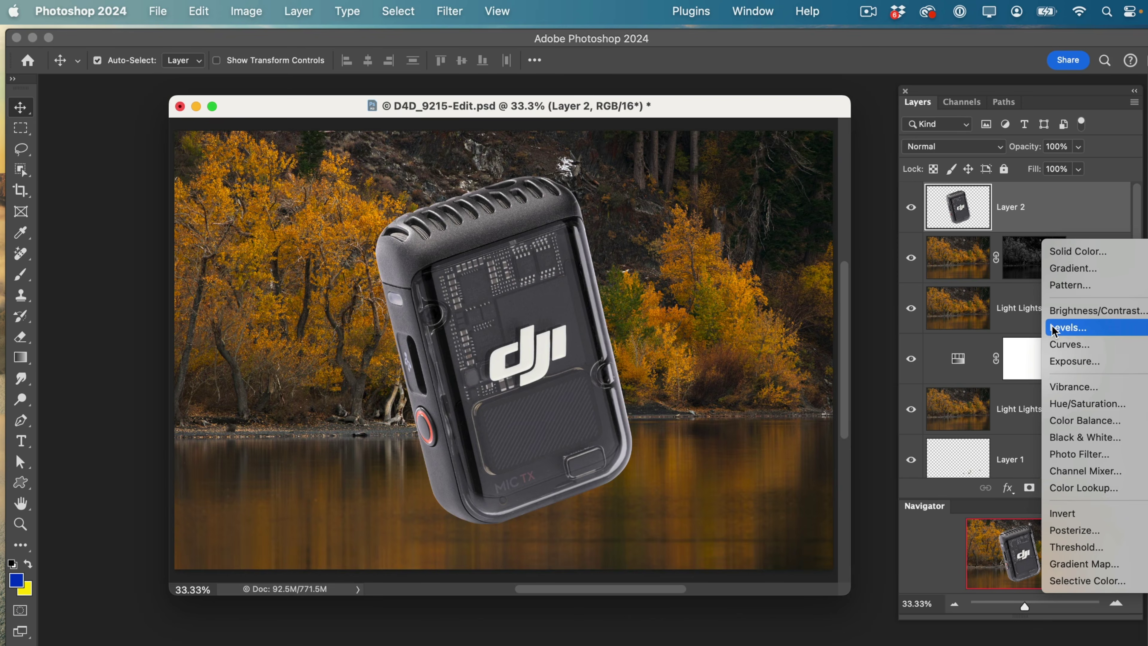
click(1053, 329)
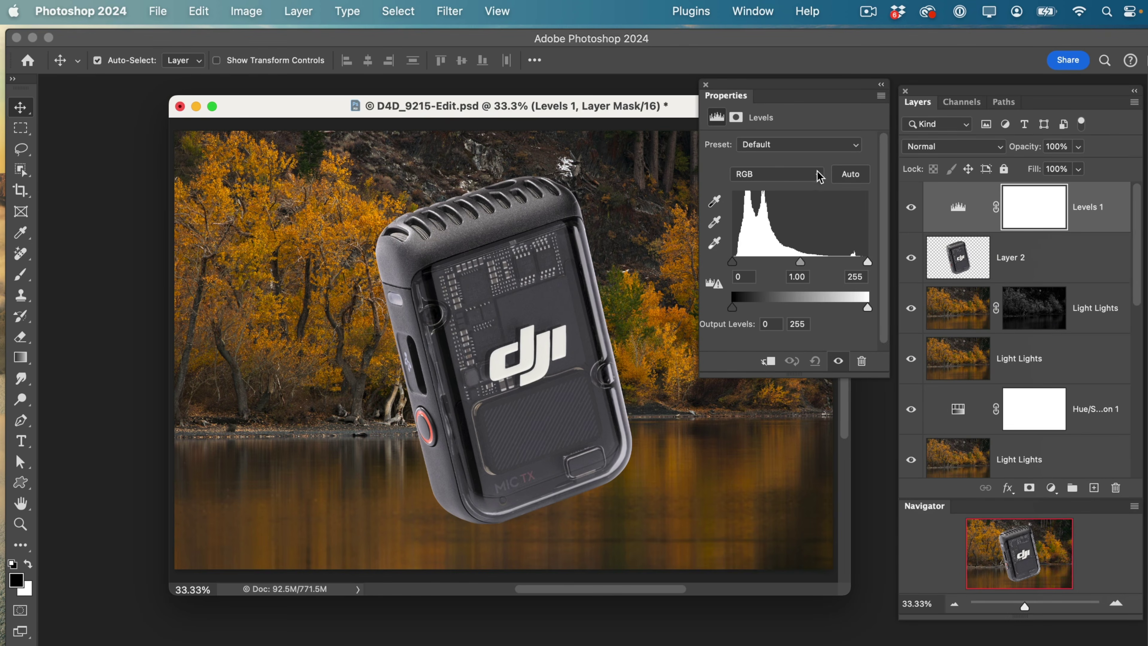
drag(736, 266, 768, 267)
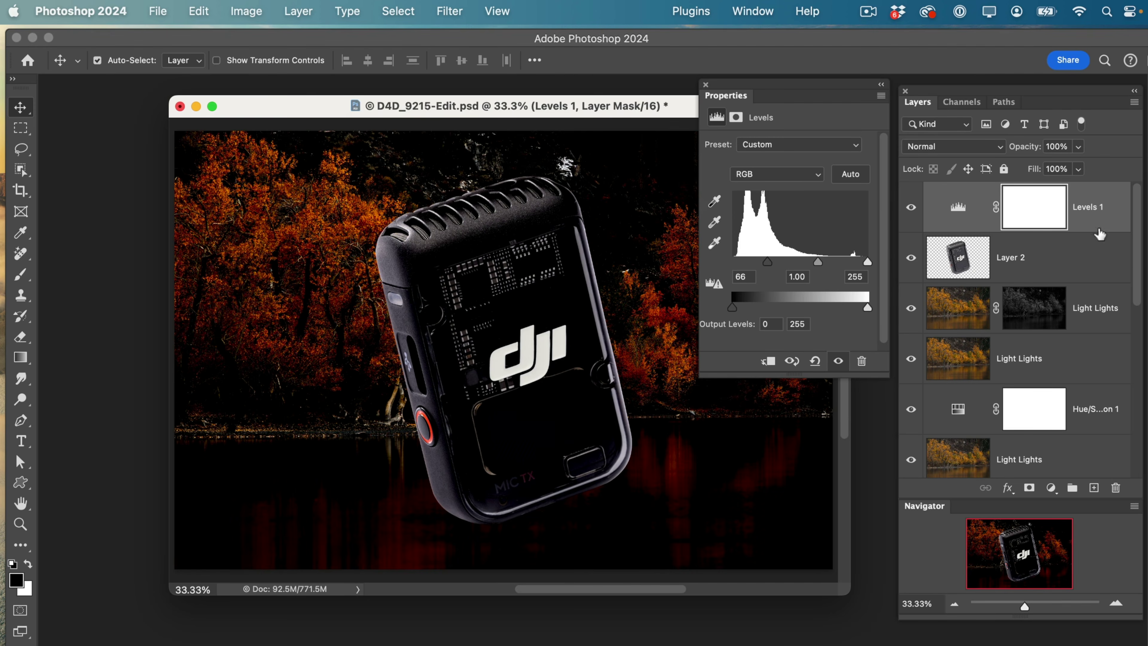
drag(1121, 216, 1115, 491)
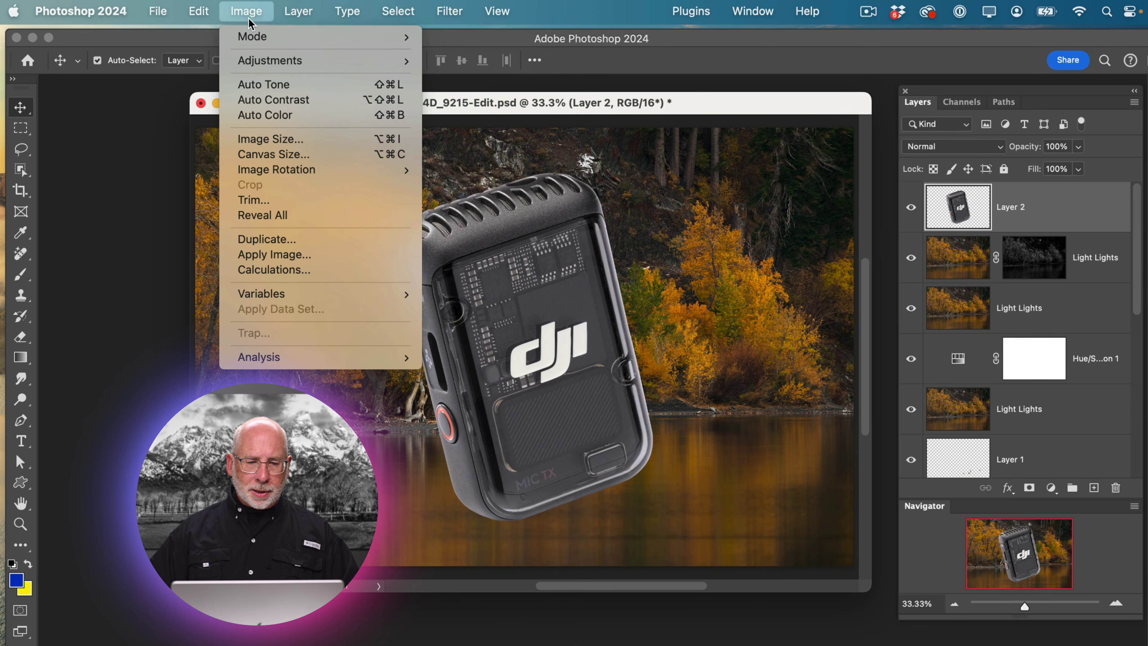
Apply Levels directly to the microphone on Layer 2, raising the black input level past the middle of the range.
mouse_move(263, 62)
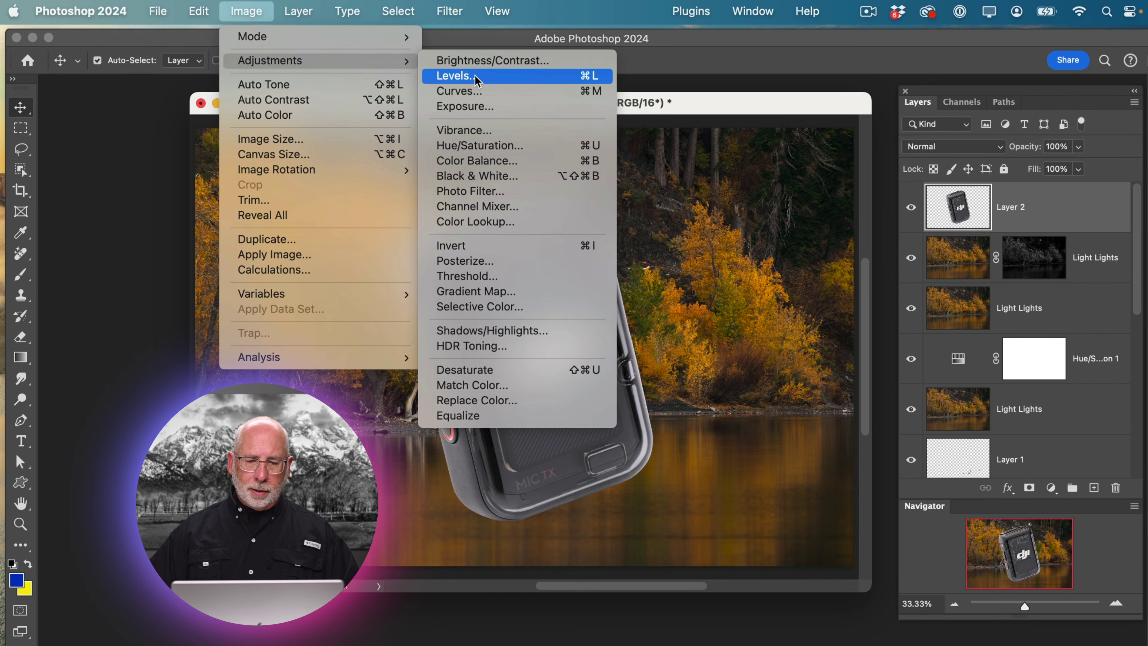
click(728, 107)
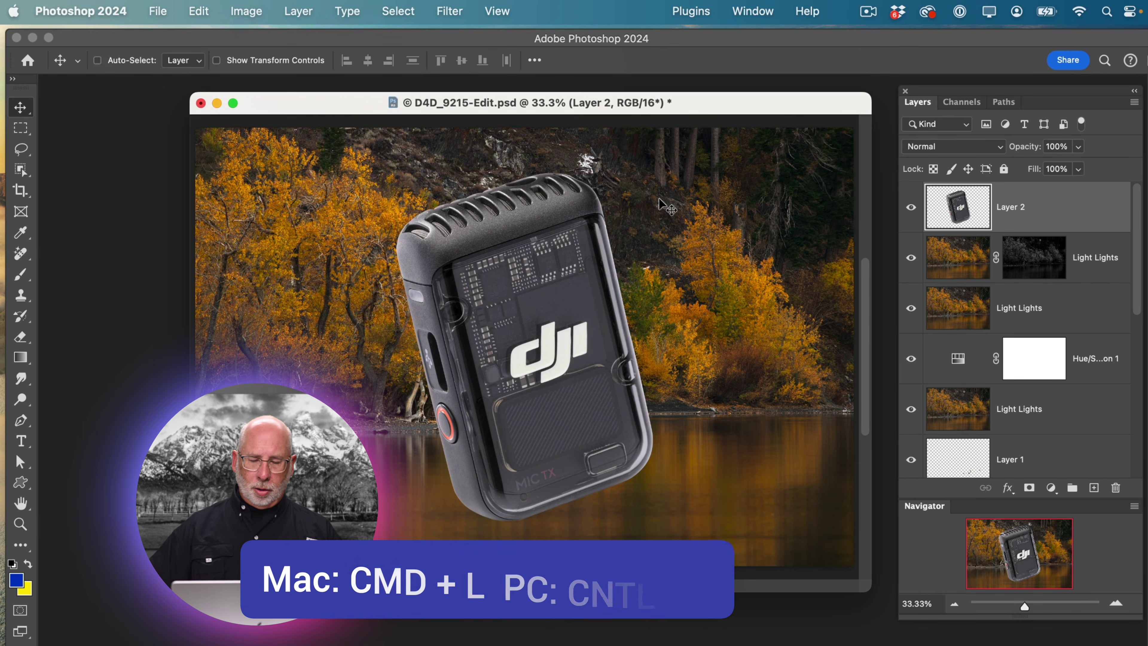
key(super+l)
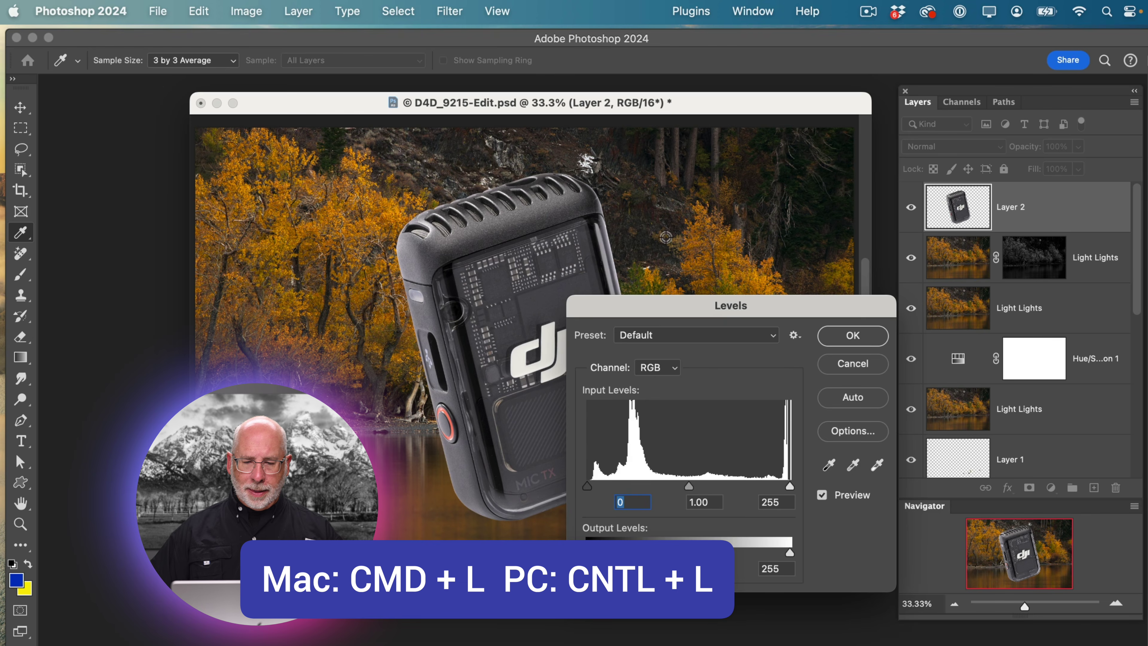
drag(721, 312, 718, 155)
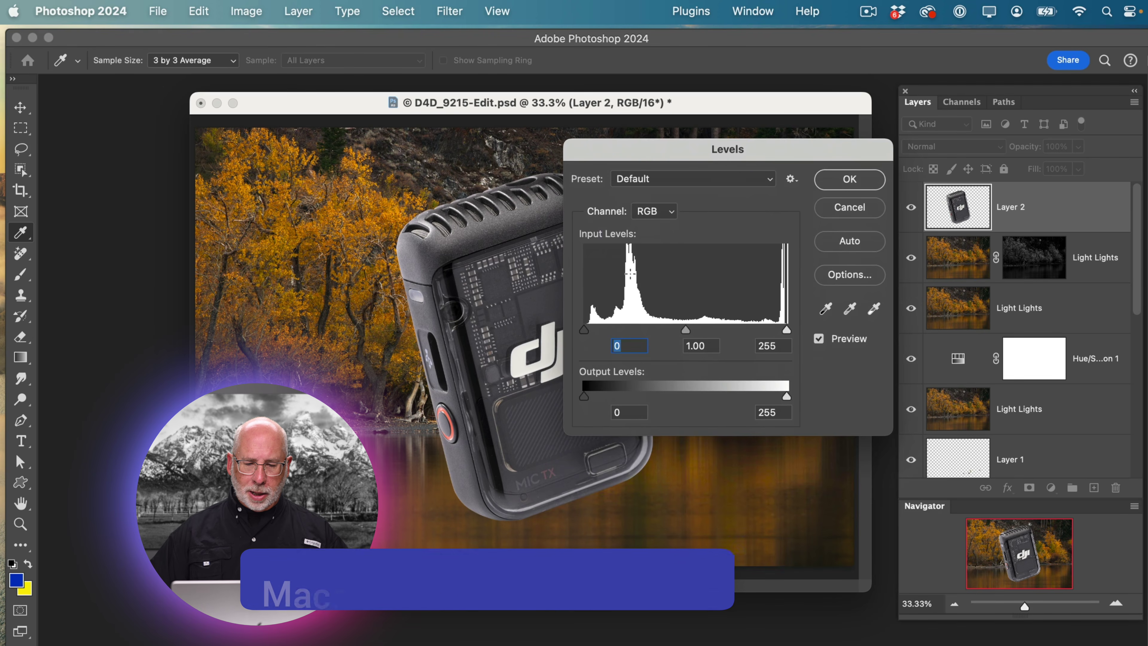
drag(584, 334, 694, 331)
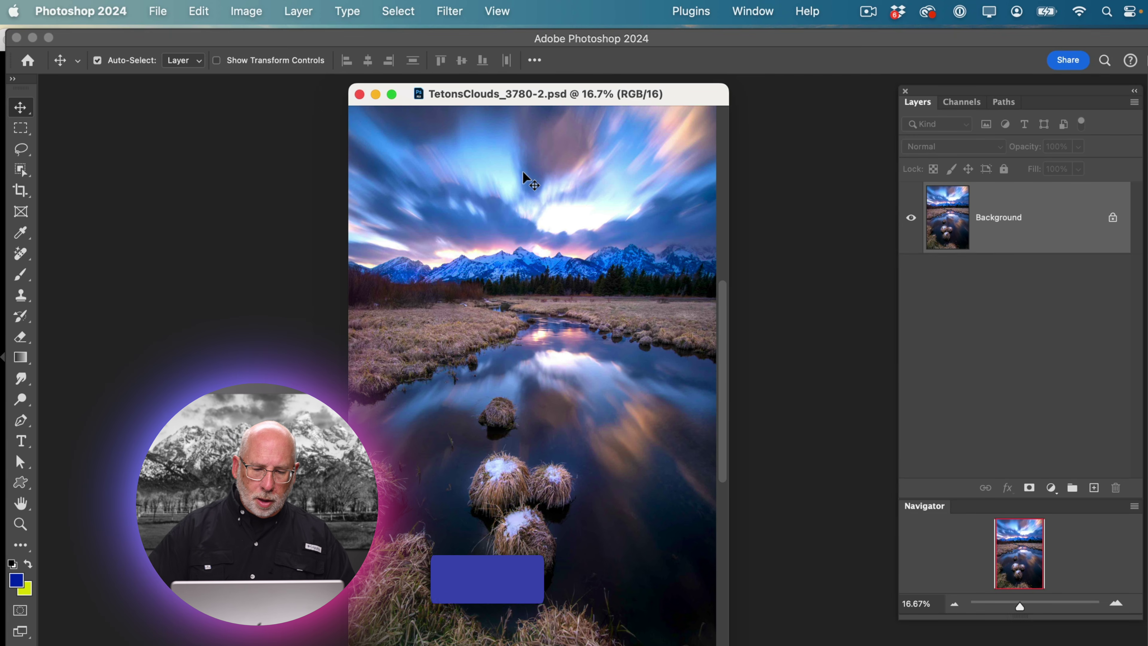
Try a Hue/Saturation adjustment on the Tetons landscape with saturation +41 and a negative hue shift, and cancel it.
key(super+u)
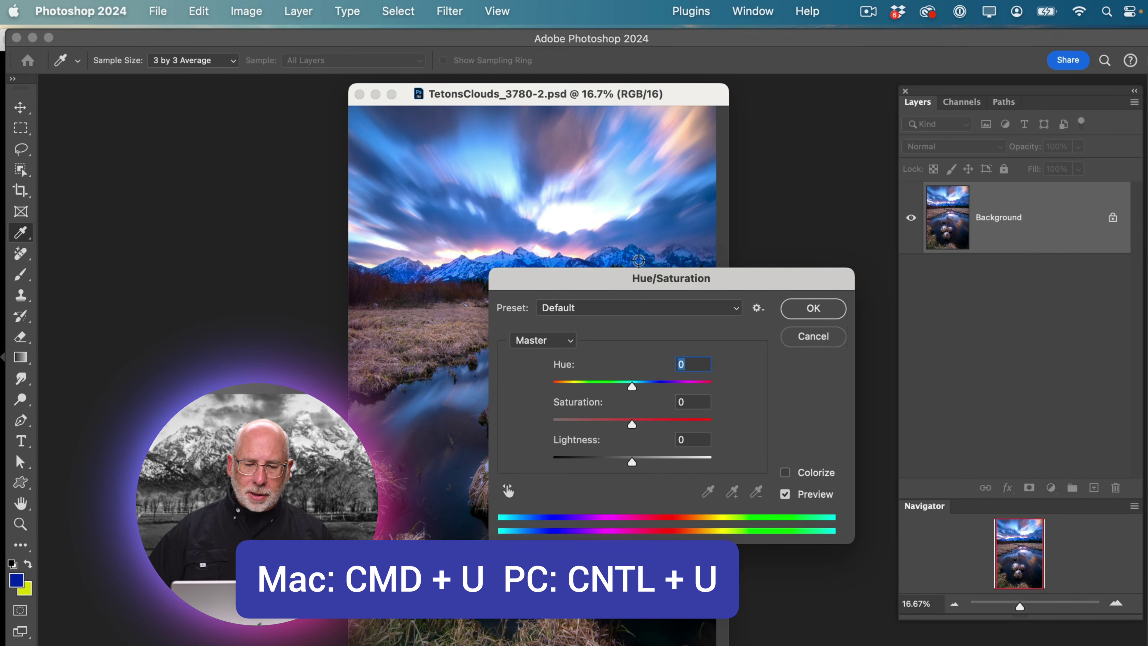
drag(636, 277, 761, 252)
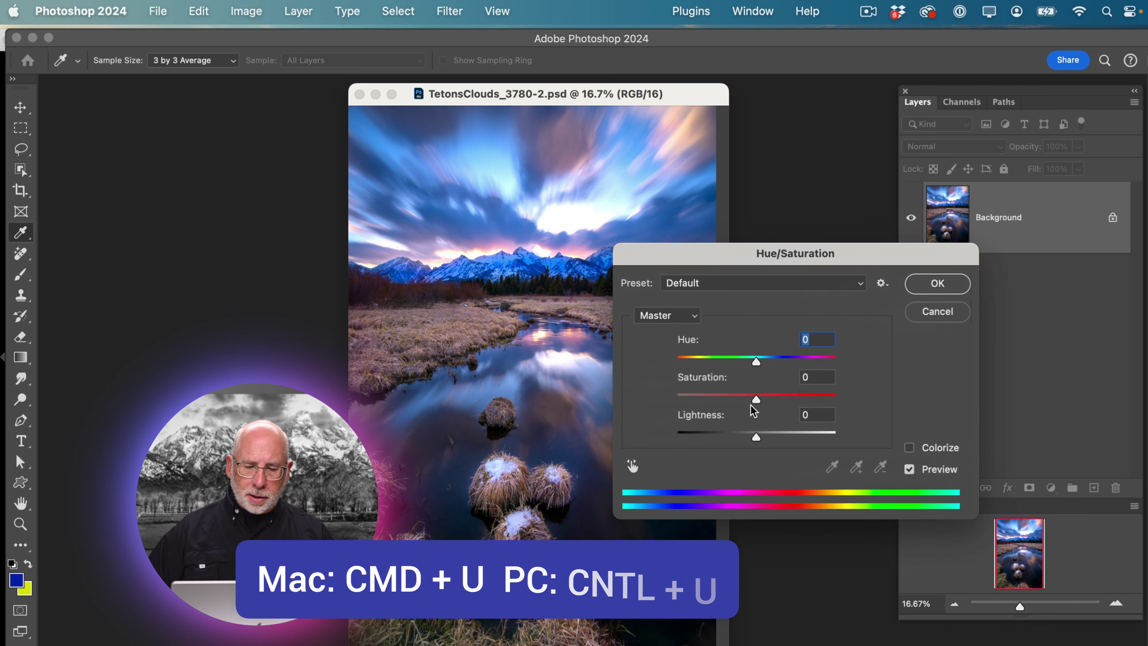
drag(756, 399, 789, 400)
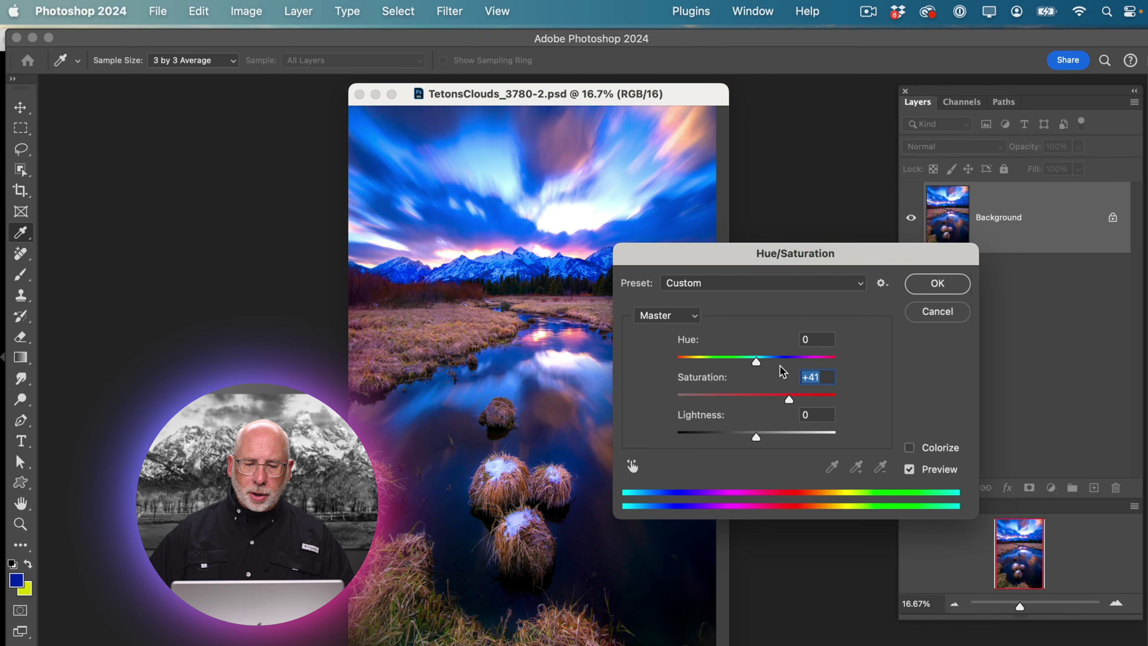
drag(756, 362, 713, 364)
click(935, 312)
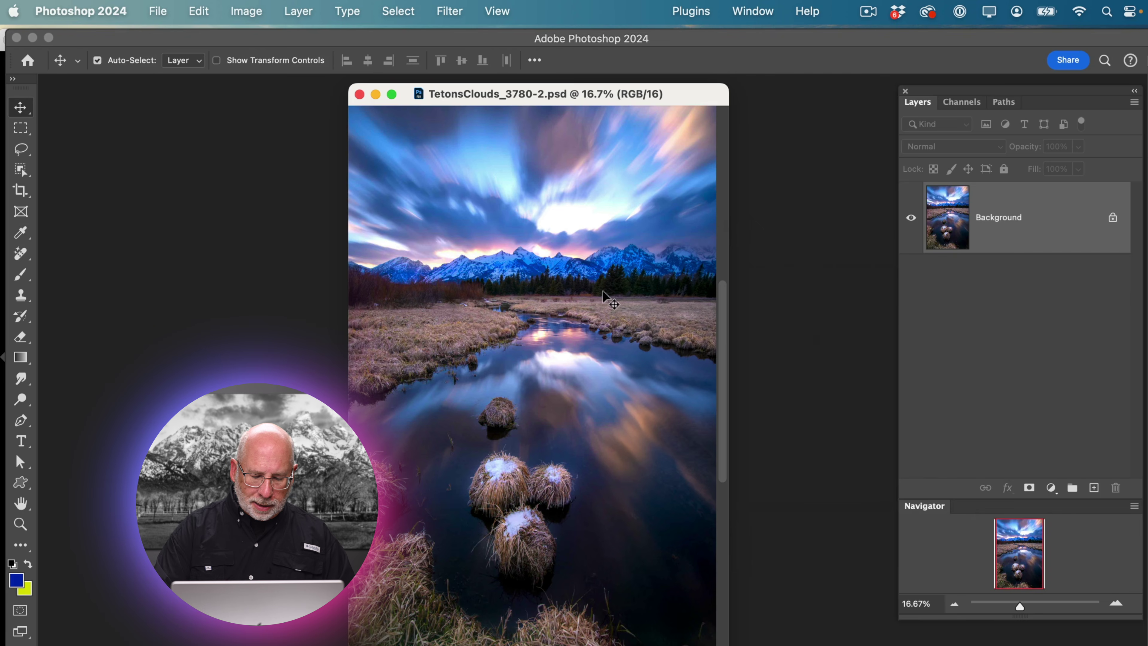
Try a Color Balance shift of the landscape's midtones toward cyan, go through the Highlights and Shadows tones, and cancel it.
key(super+b)
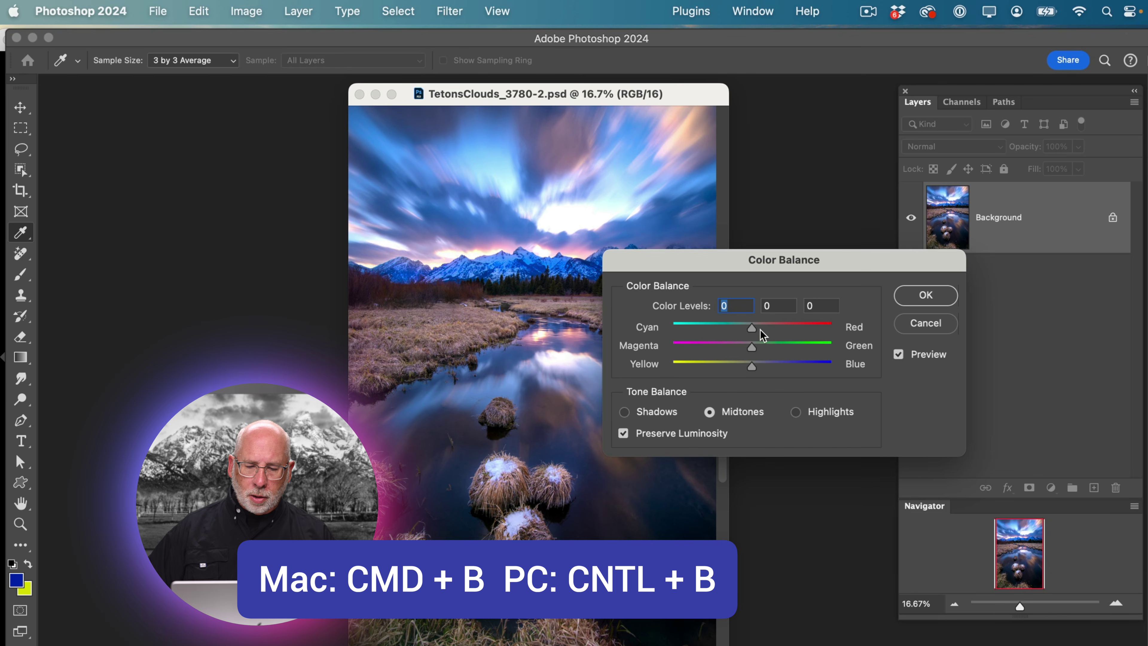
drag(752, 329, 718, 371)
click(794, 413)
click(624, 412)
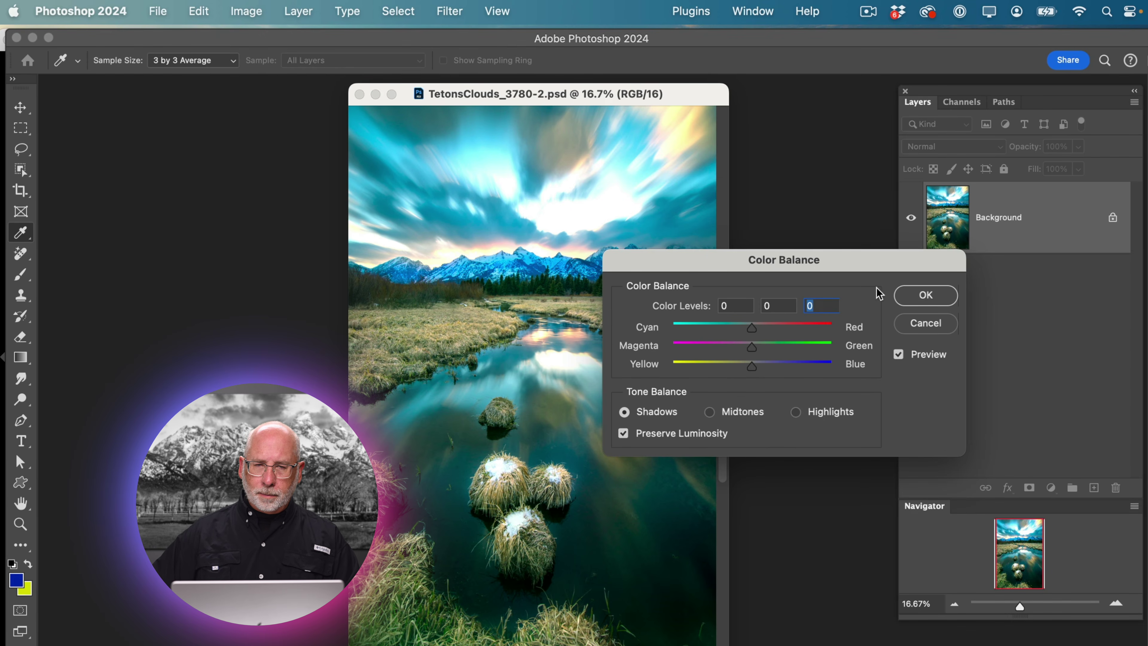
click(925, 323)
key(v)
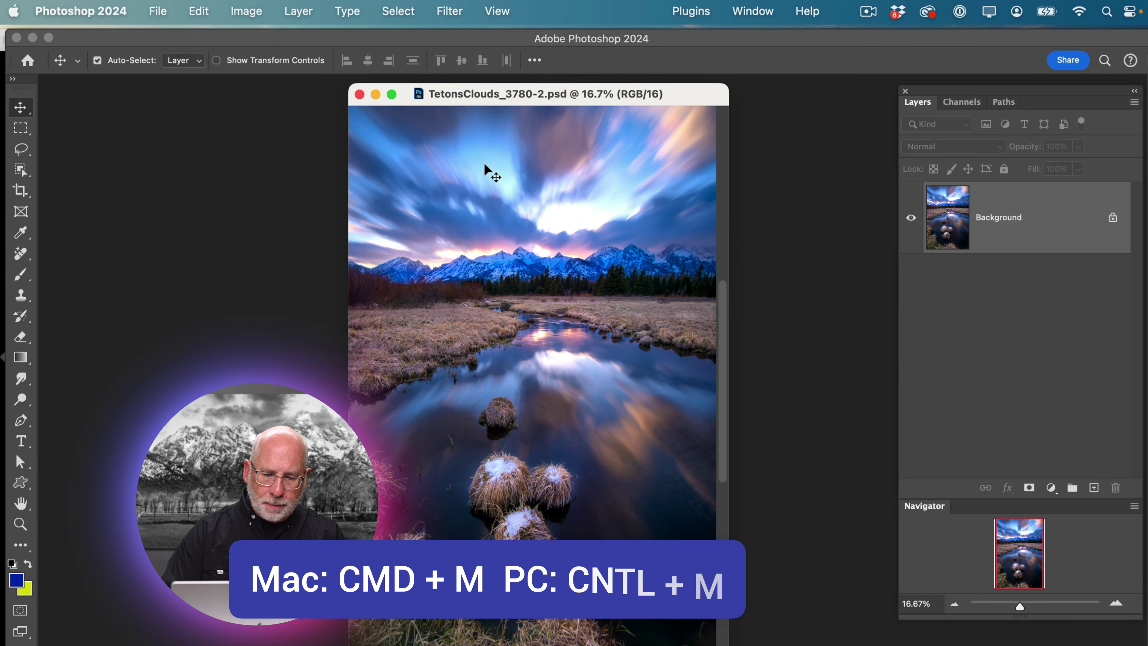
Try a Curves adjustment on the landscape with a raised highlight point and a second point at input 93, output 101, and cancel it.
key(super+m)
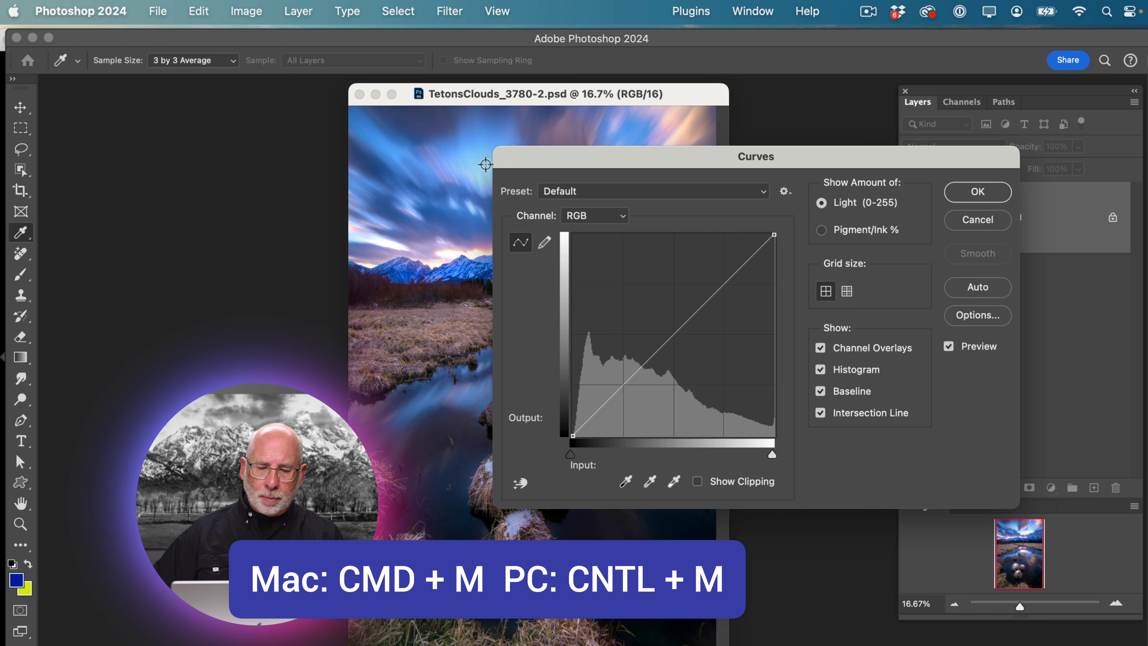
drag(607, 160, 610, 169)
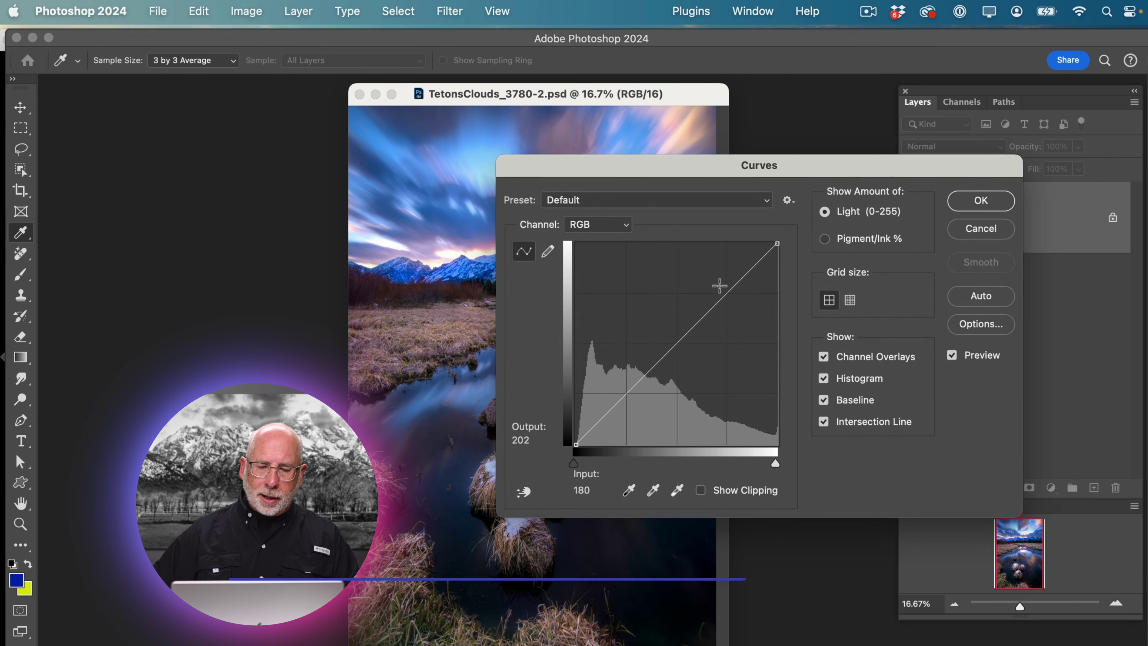
drag(722, 294, 709, 281)
drag(639, 351, 650, 364)
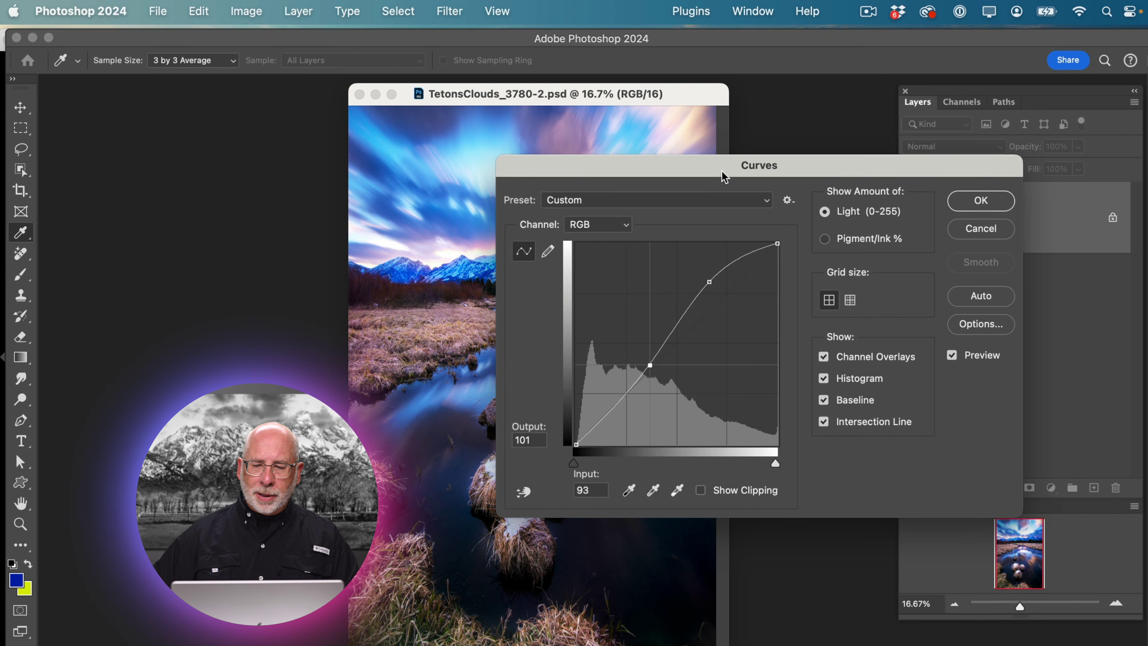
drag(722, 176, 601, 261)
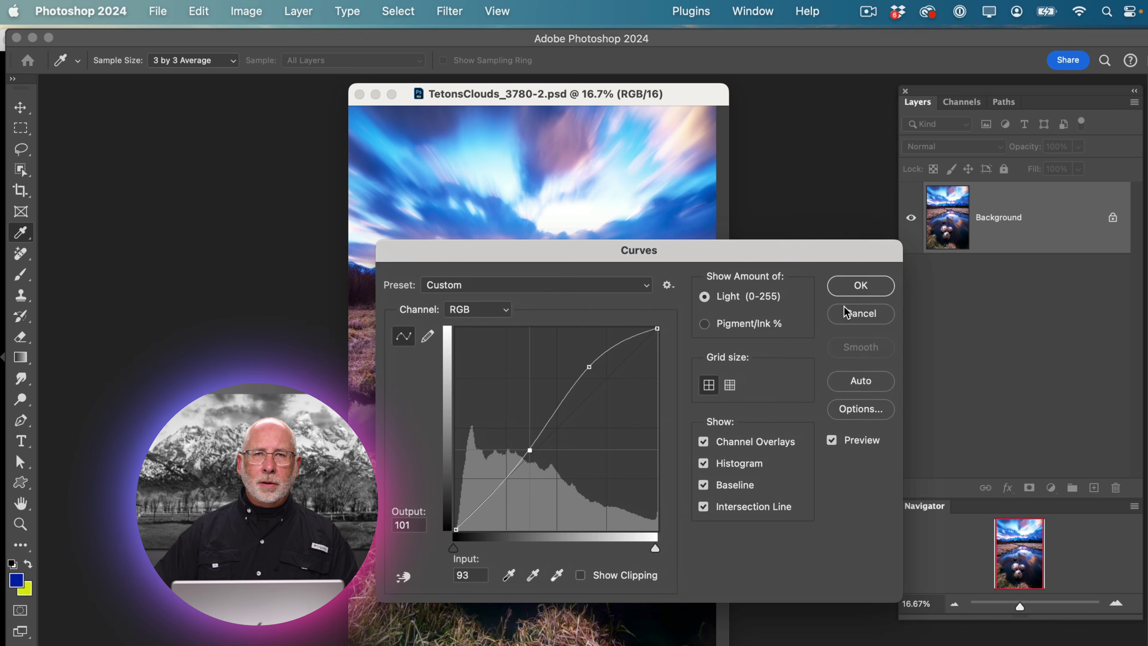
click(849, 313)
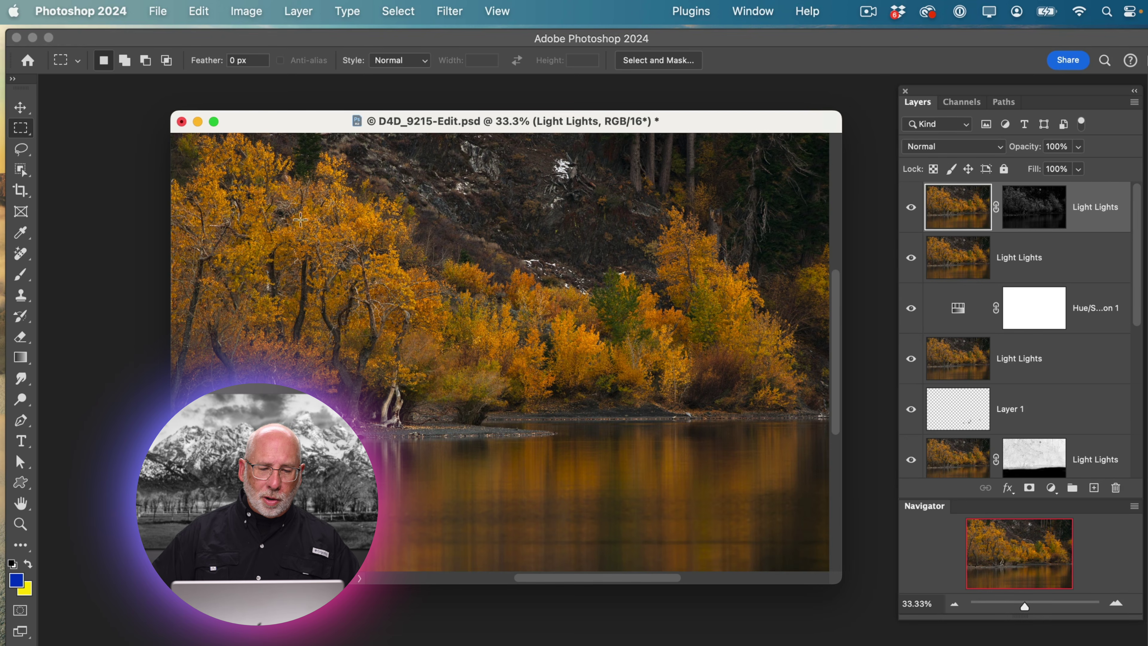
Copy a rectangular area of the autumn trees onto a new layer and darken it using Levels with a black input of 95.
drag(296, 224, 505, 368)
key(super+j)
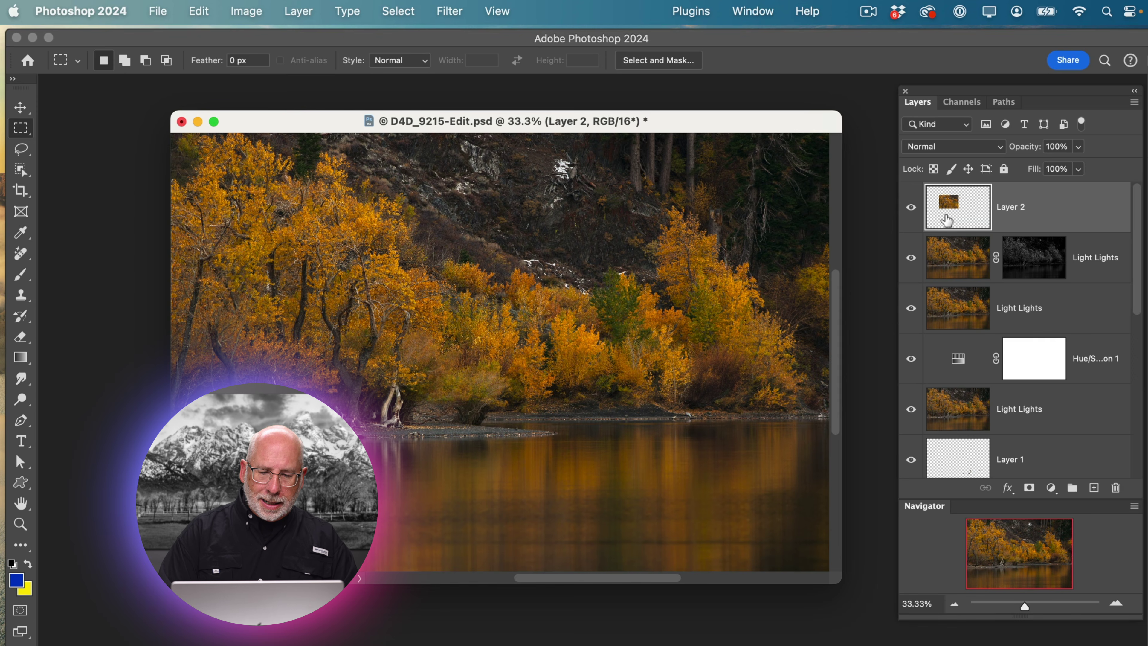
key(super+l)
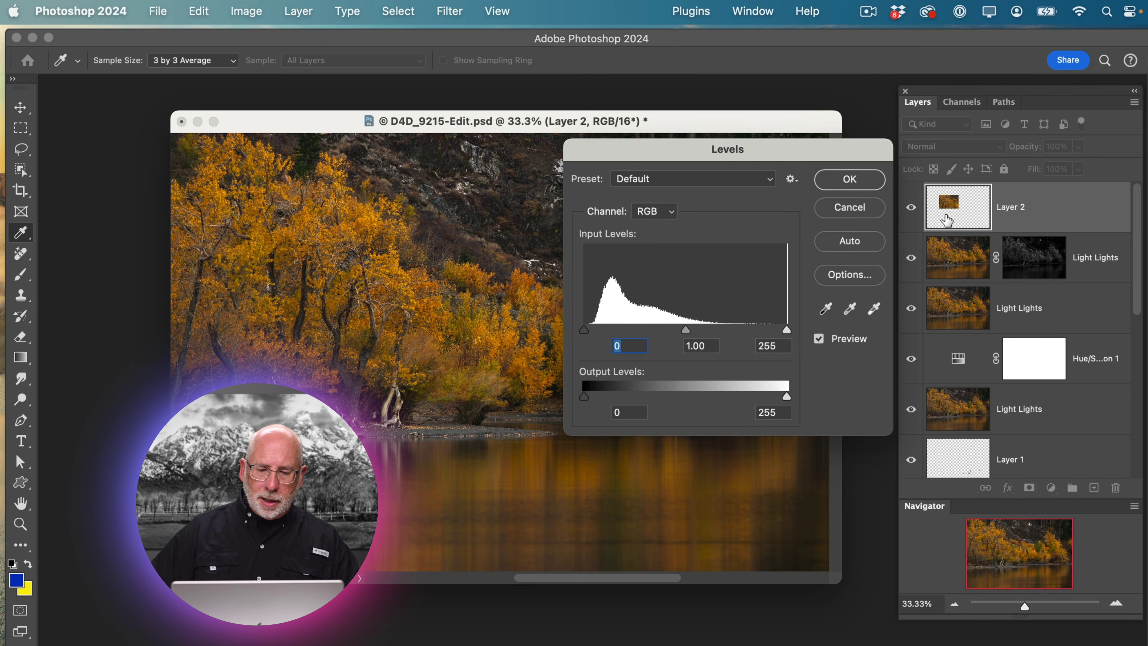
drag(584, 330, 661, 336)
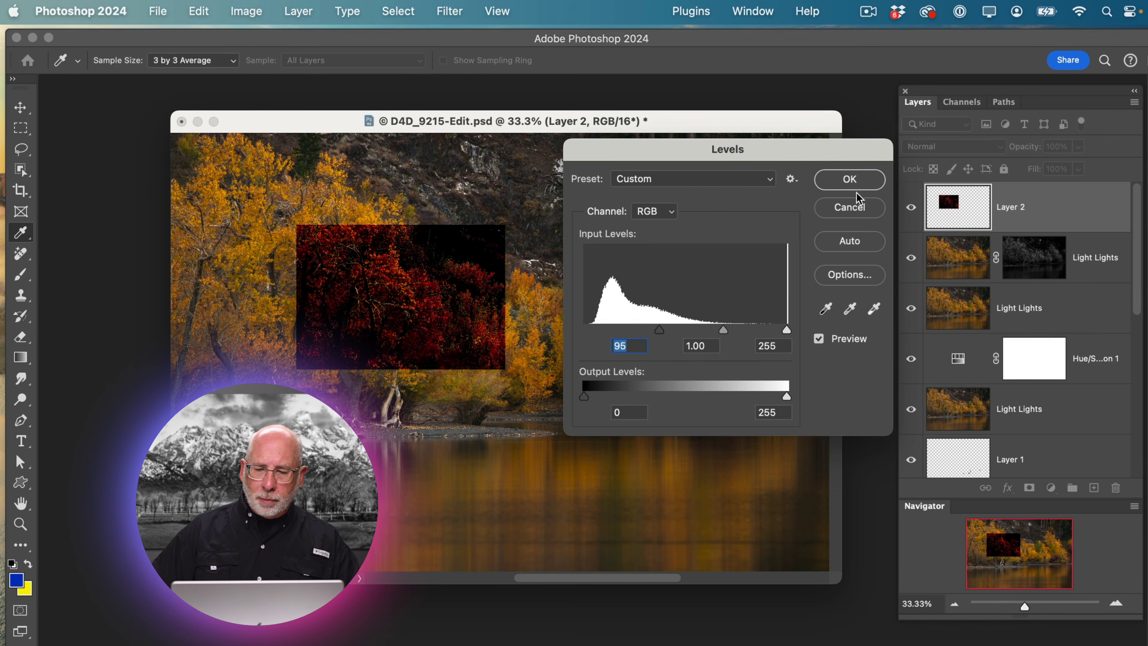
click(849, 180)
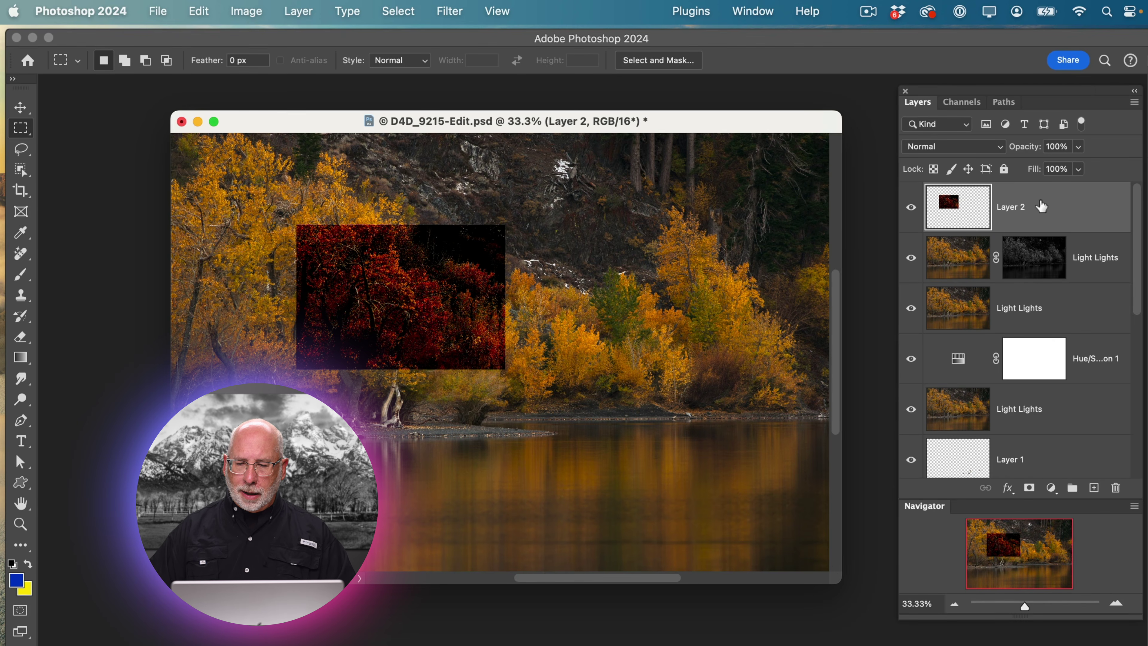
Stamp all visible layers into a new merged layer at the top of the layer stack, keeping the originals.
mouse_move(1138, 234)
mouse_down()
mouse_move(1140, 426)
mouse_move(1146, 224)
mouse_up()
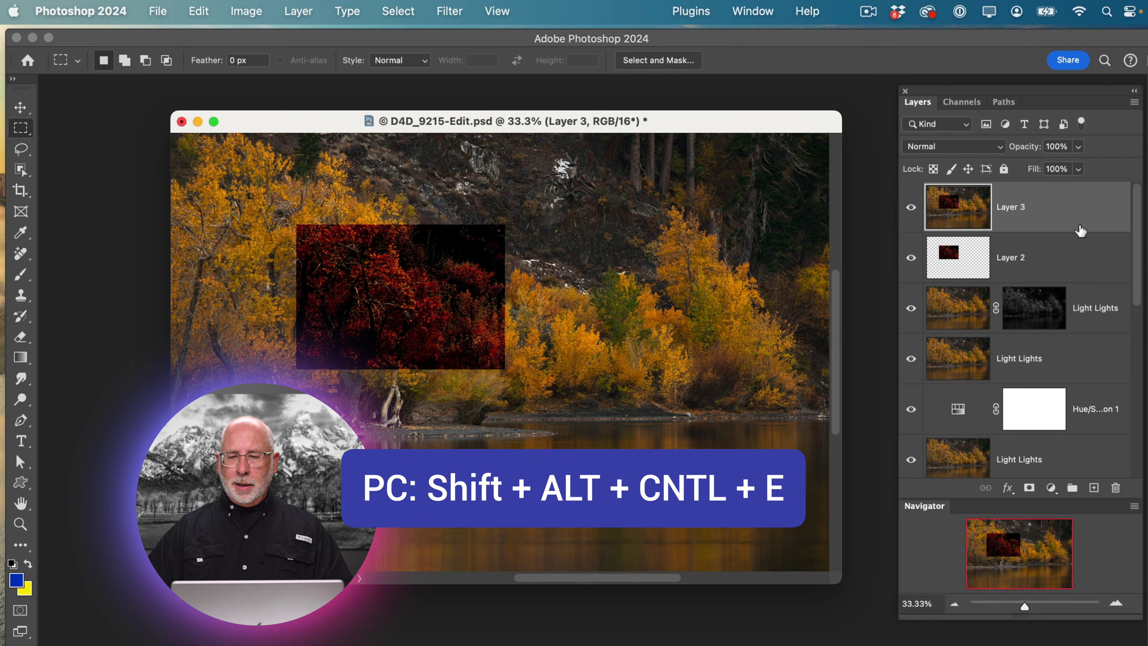
key(shift+alt+super+e)
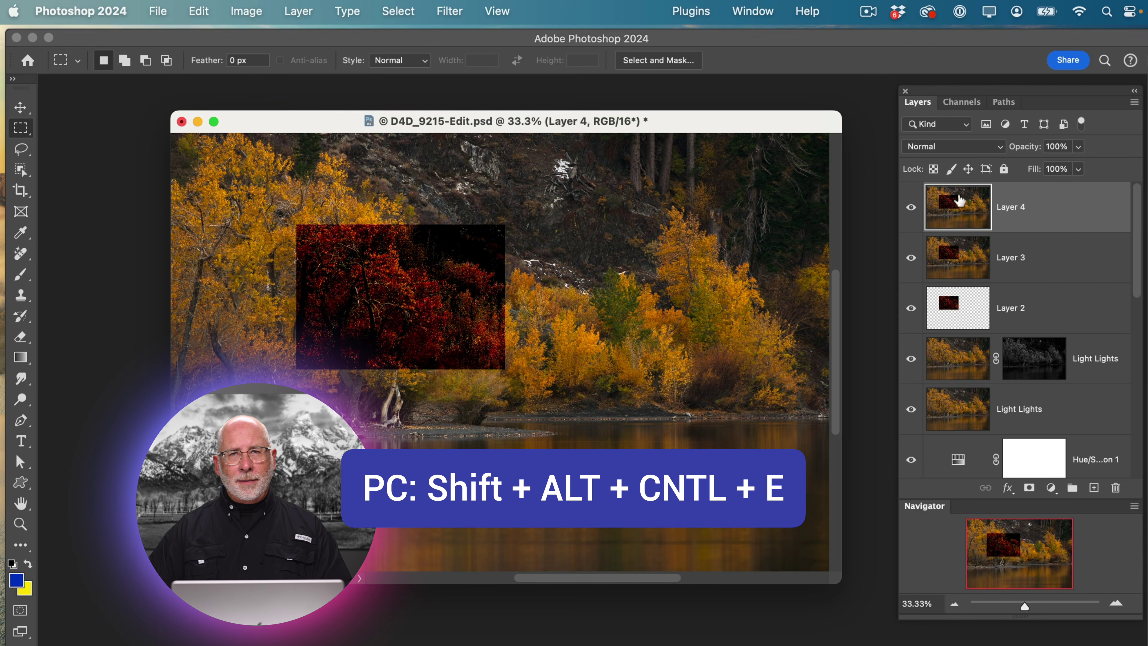